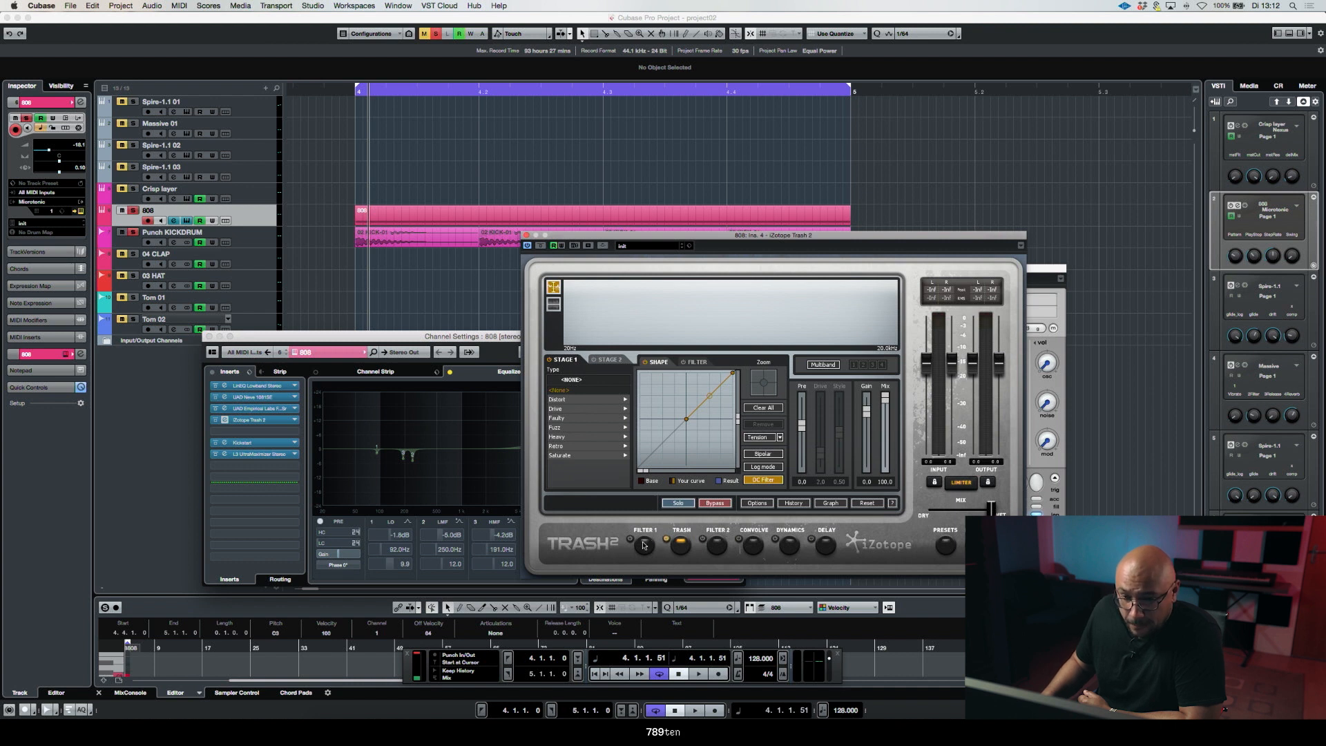
Look through the Filter 1, Trash, Filter 2, Convolve and Dynamics modules of the Trash 2 plug-in
click(644, 546)
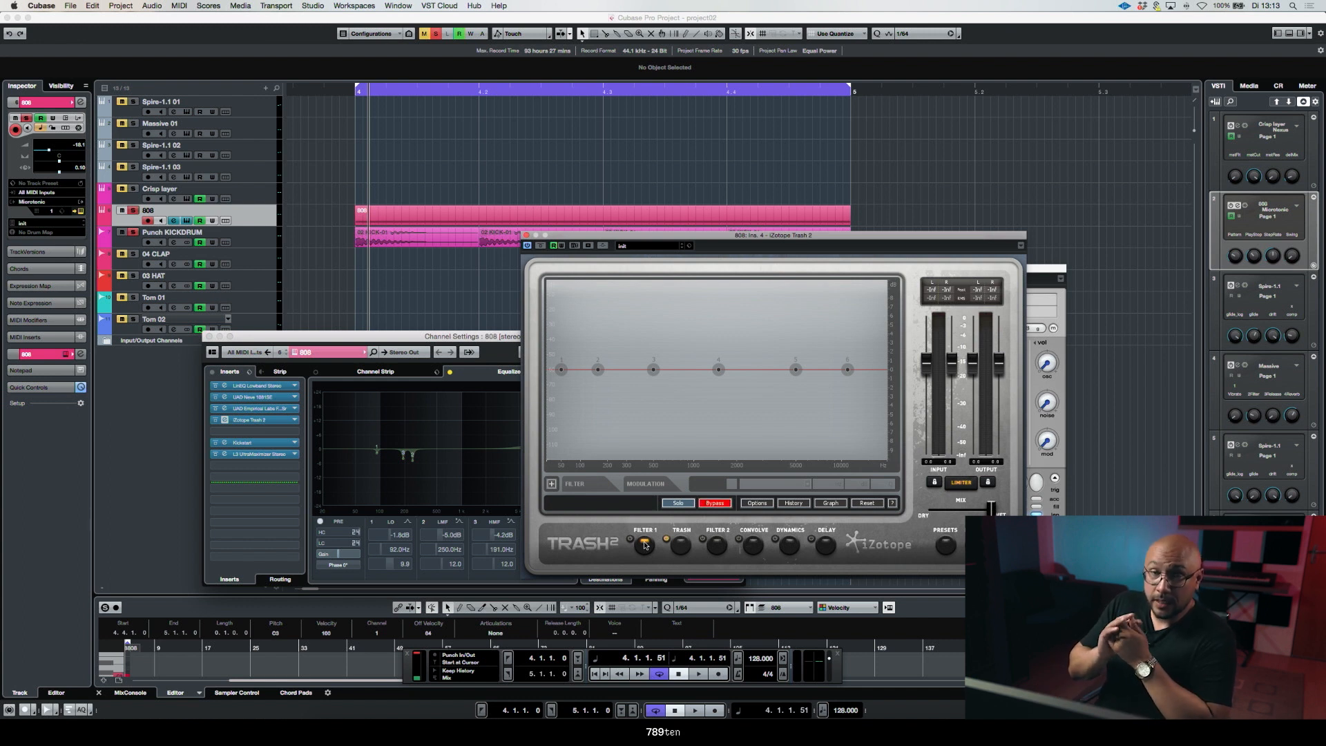
click(680, 546)
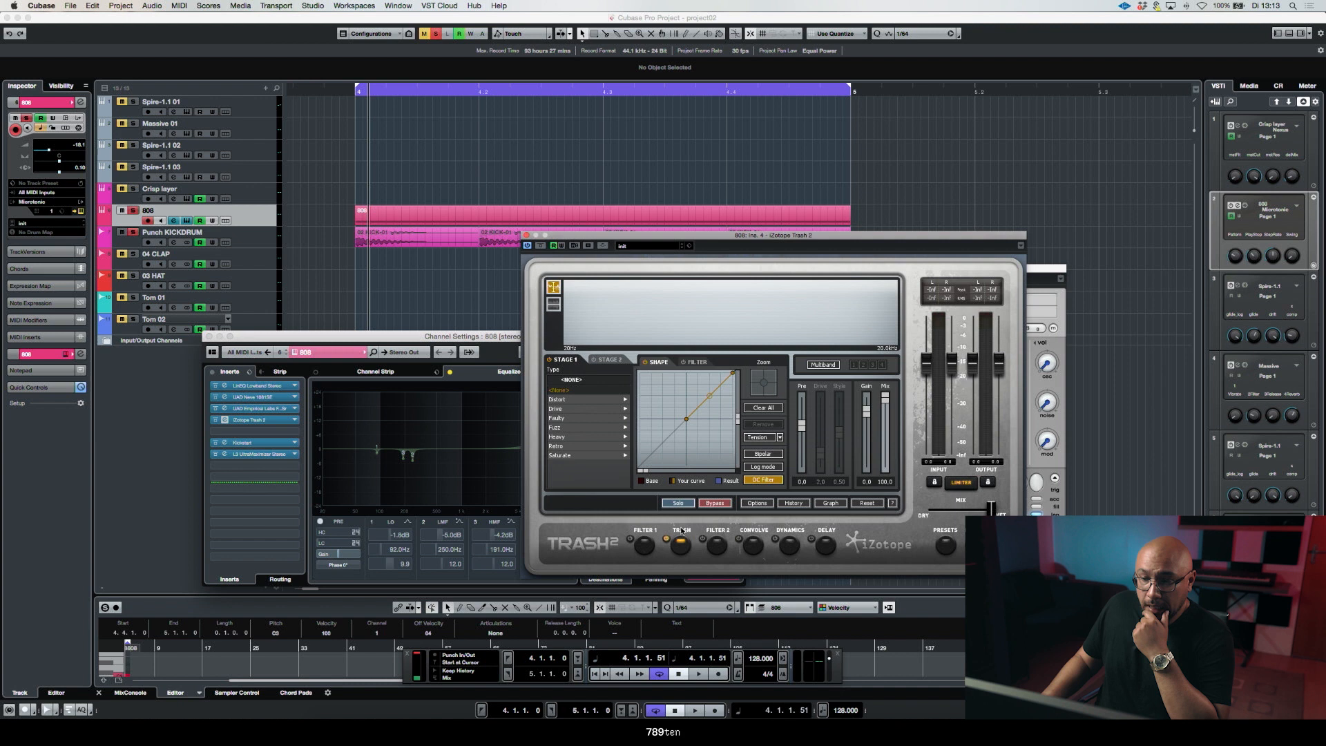
click(718, 549)
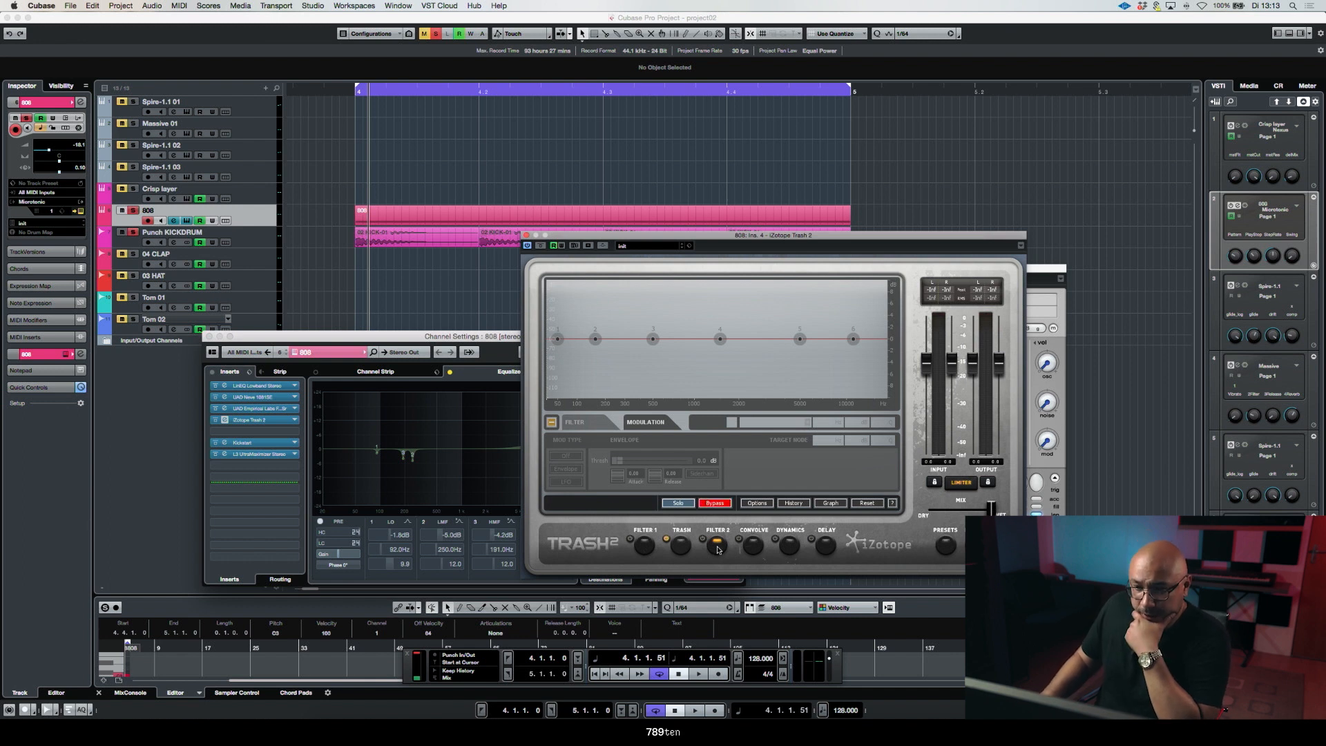
click(754, 547)
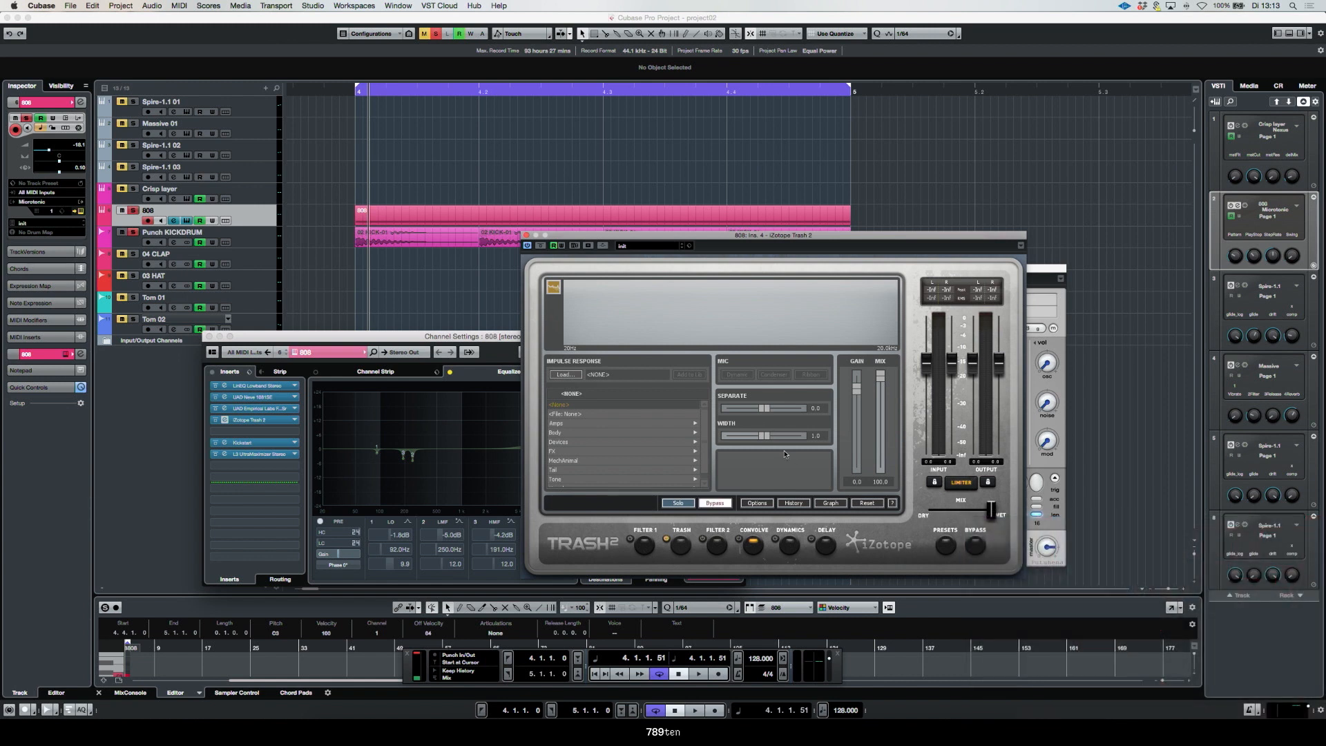
click(793, 544)
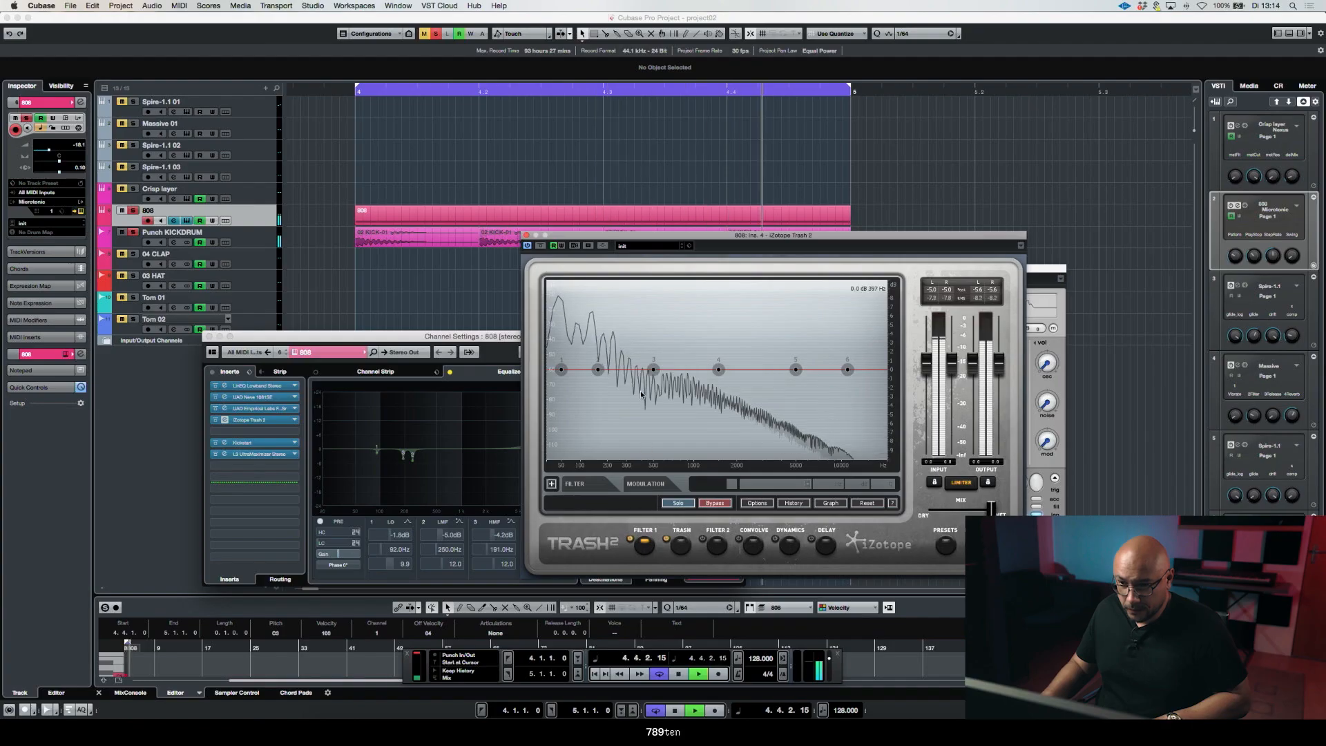
Pull the third Filter 1 node down into the low frequencies and toggle the module's activation to compare the sound
drag(653, 370, 574, 415)
click(631, 541)
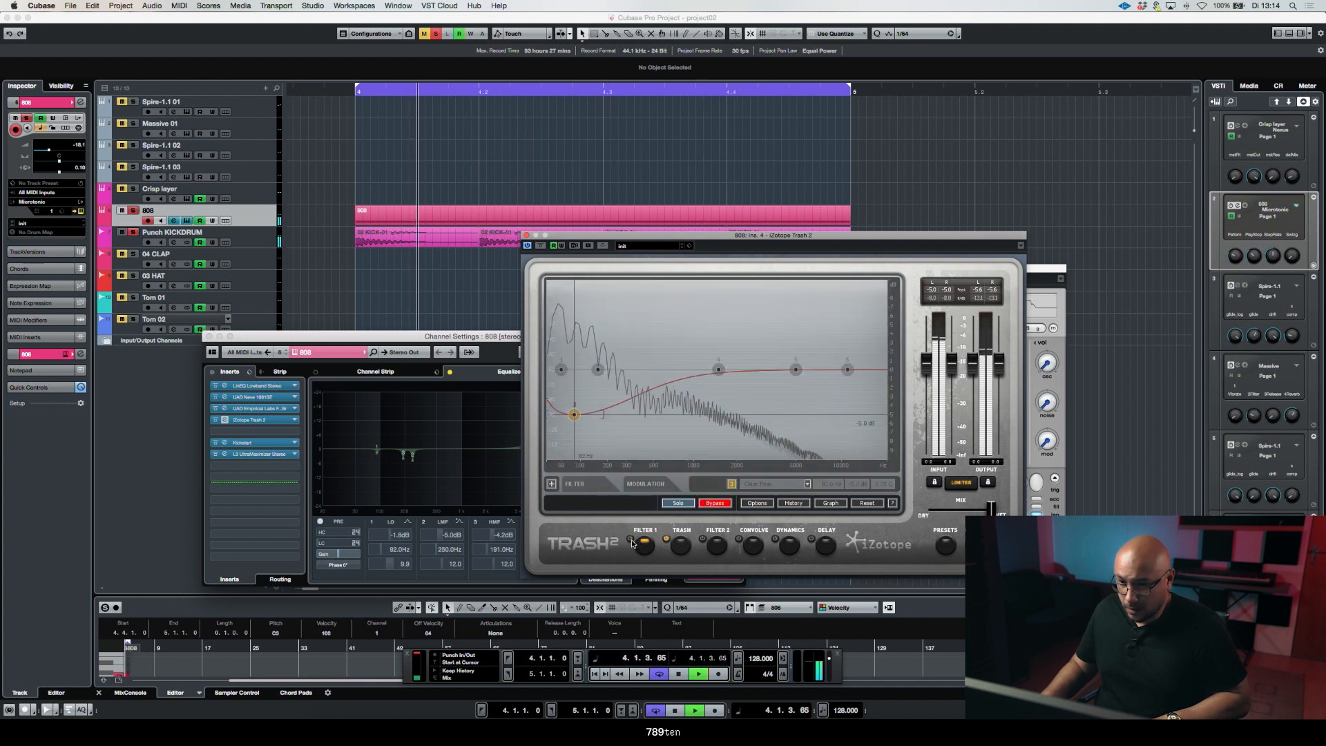
click(631, 541)
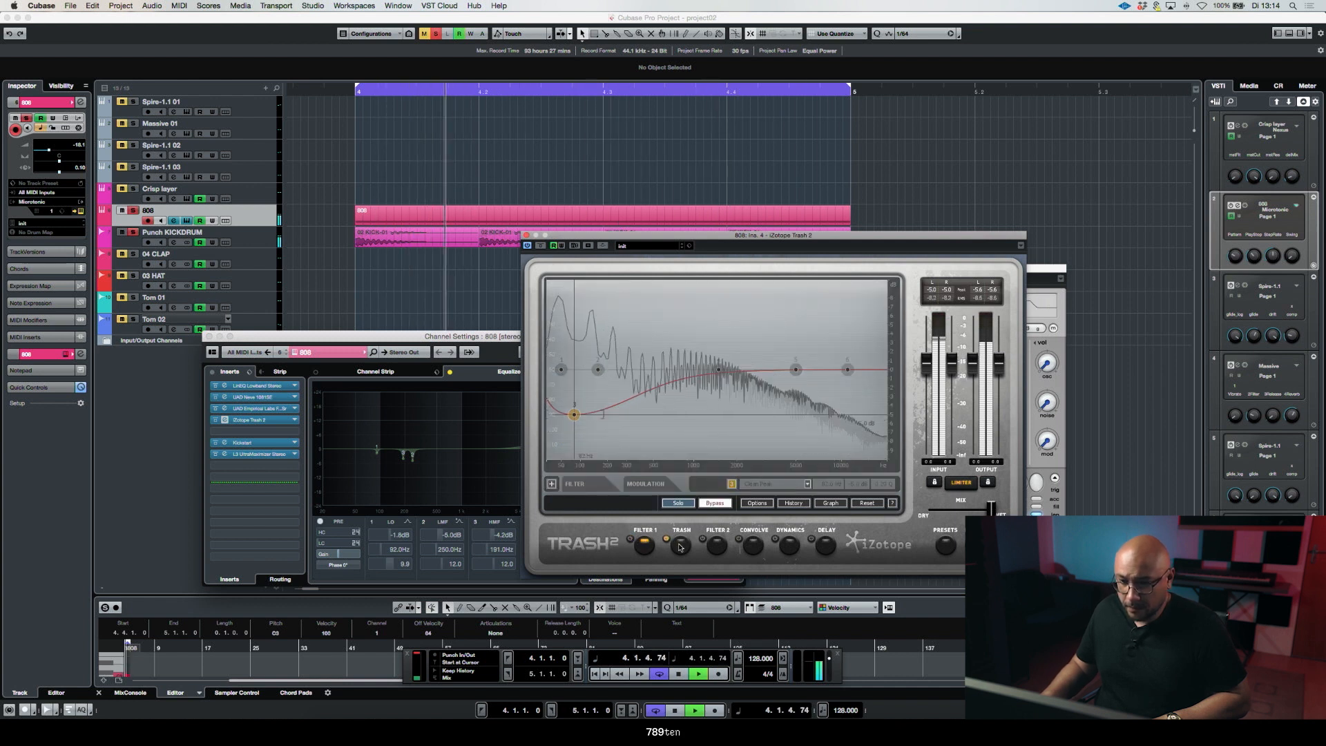
Return to the Trash module, switch off the L2 UltraMaximizer insert on the 808 channel, and stop playback
click(680, 546)
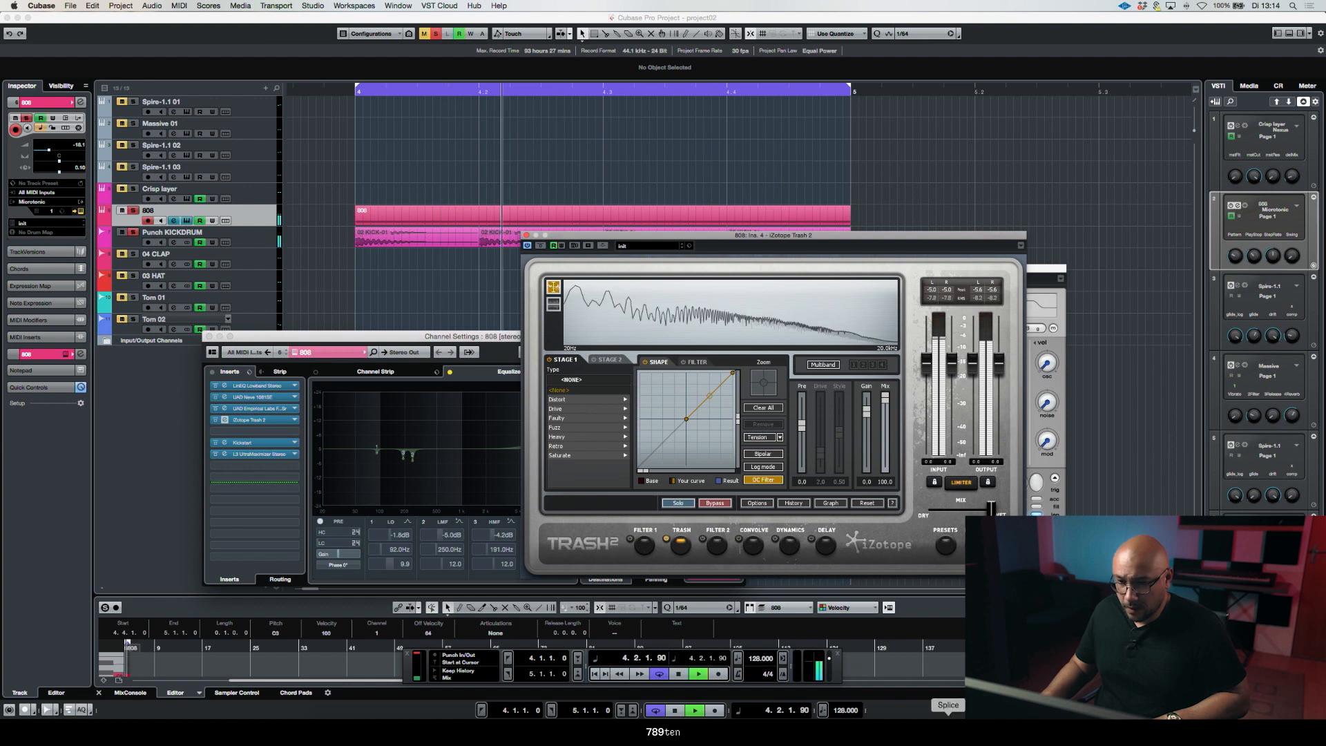
click(214, 454)
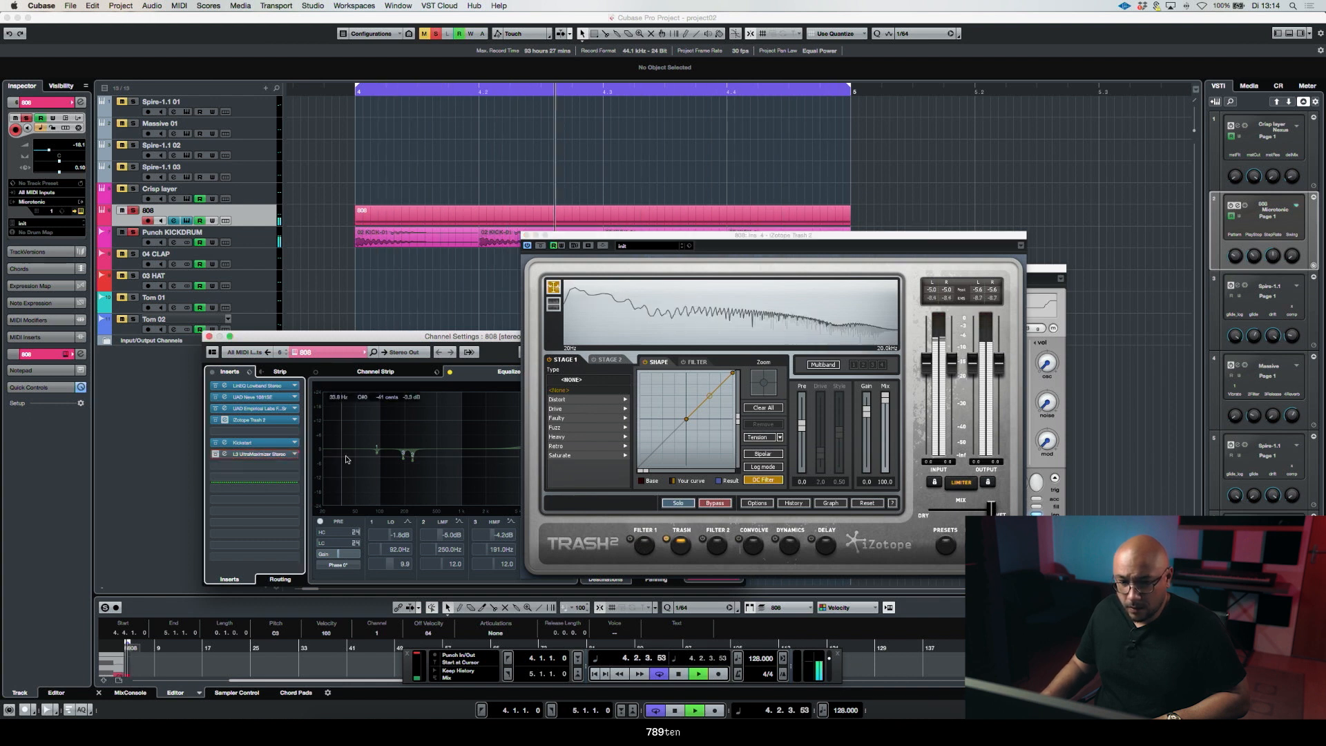
key(space)
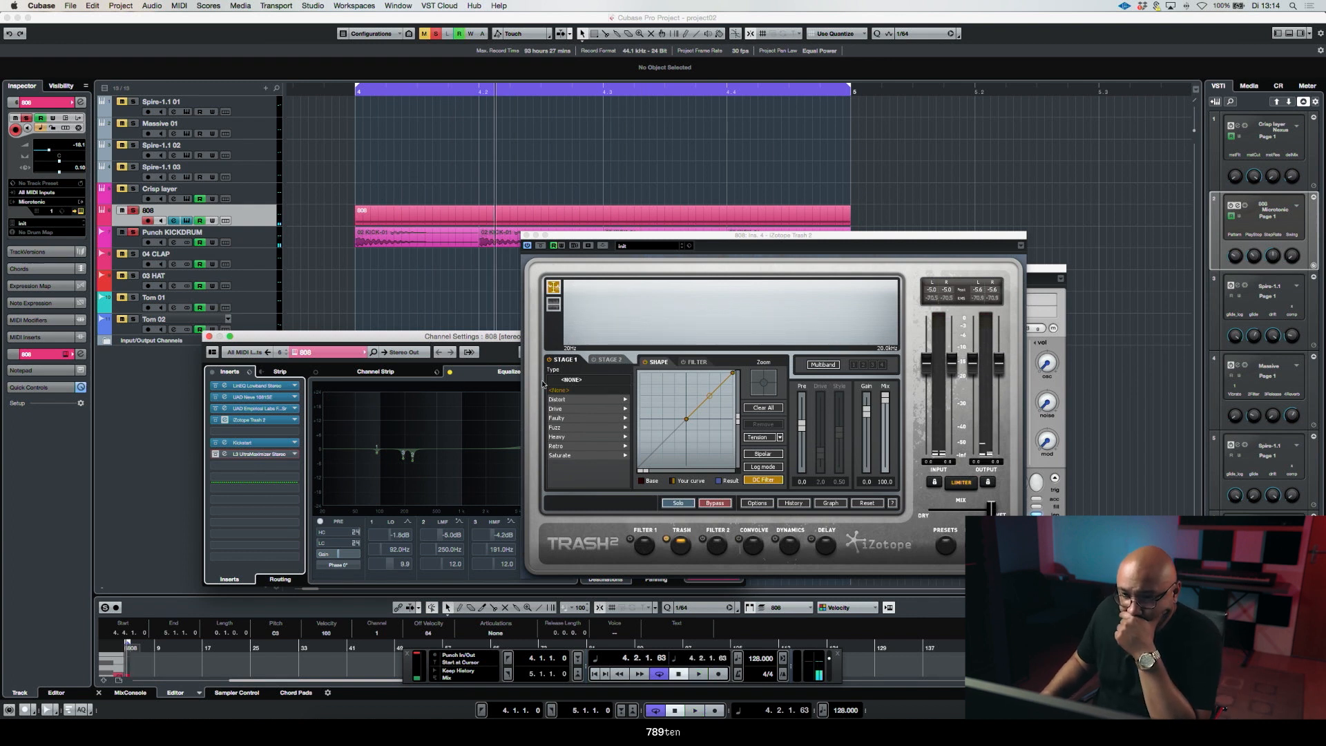
Compare the Stage 1 and Stage 2 settings of the Trash module
click(681, 548)
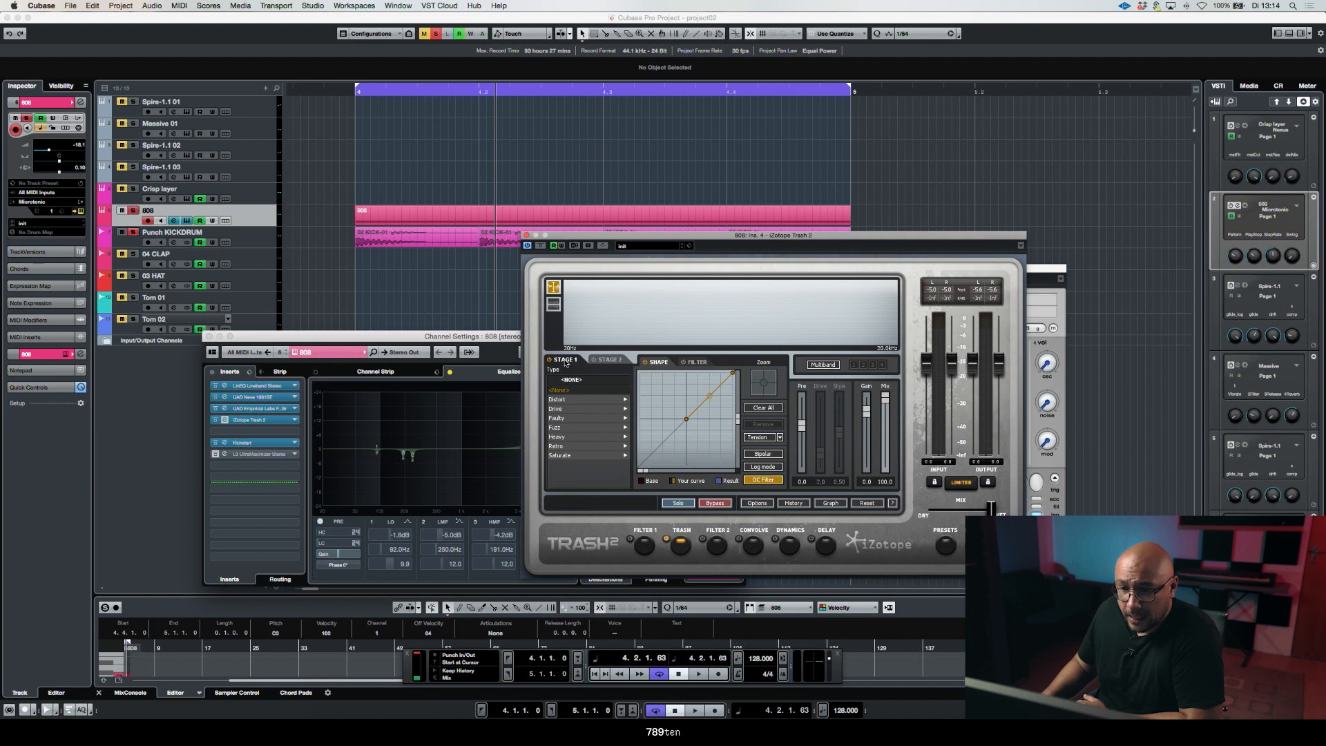
click(606, 359)
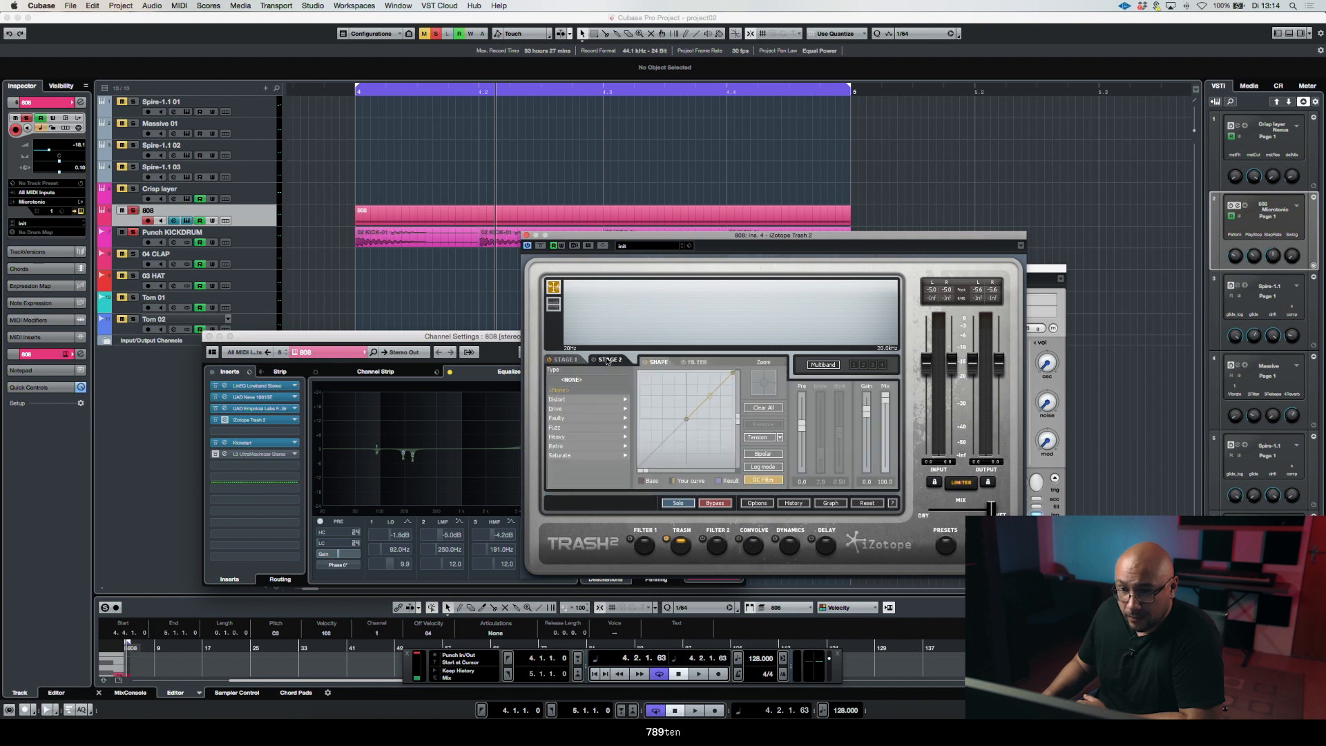
click(563, 360)
click(607, 361)
click(567, 361)
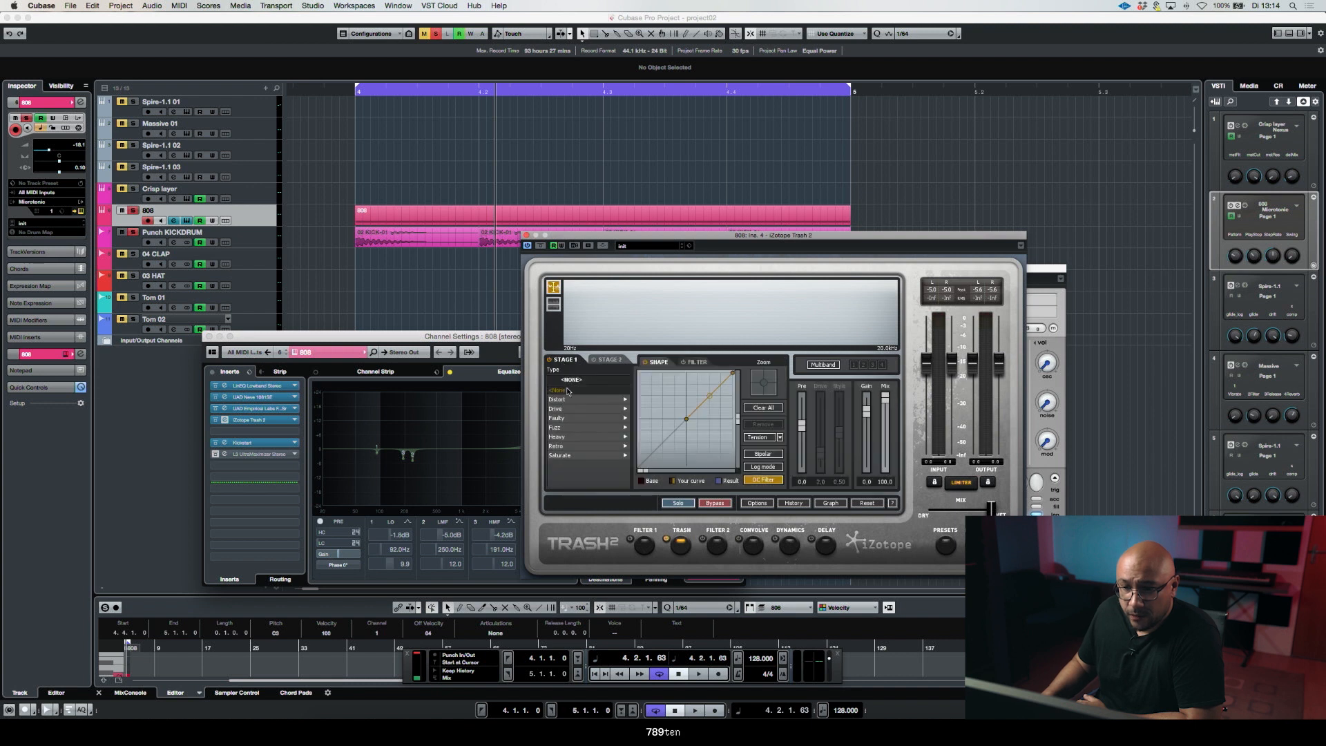
click(607, 360)
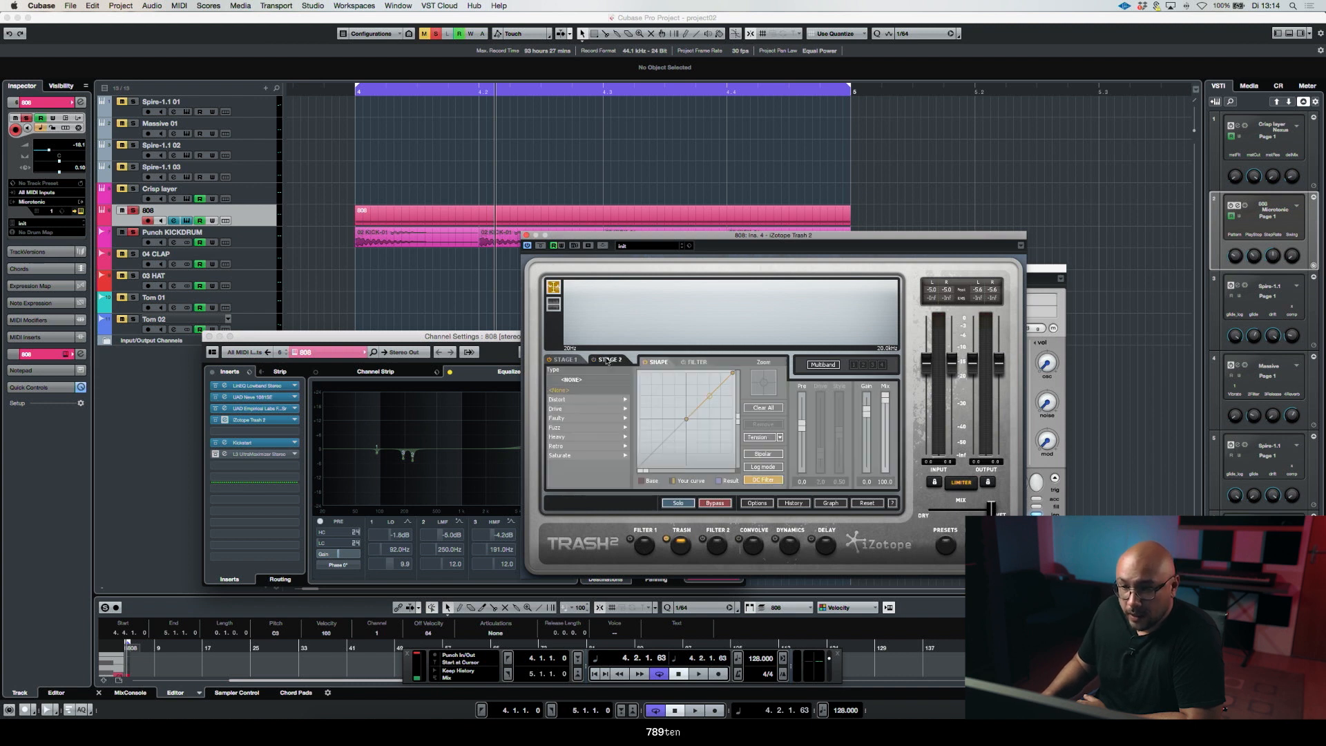
click(563, 361)
Lower the Mix of Stage 2 all the way down
click(598, 360)
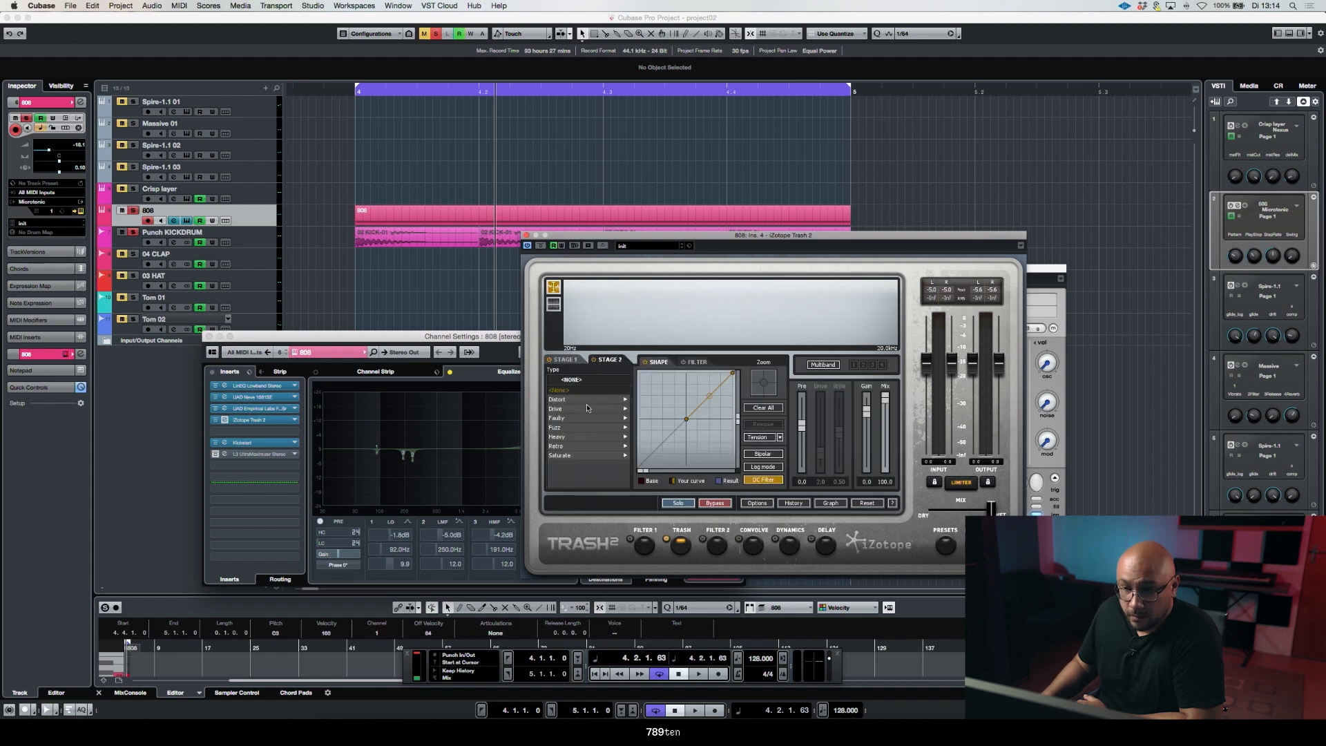
drag(884, 403, 882, 471)
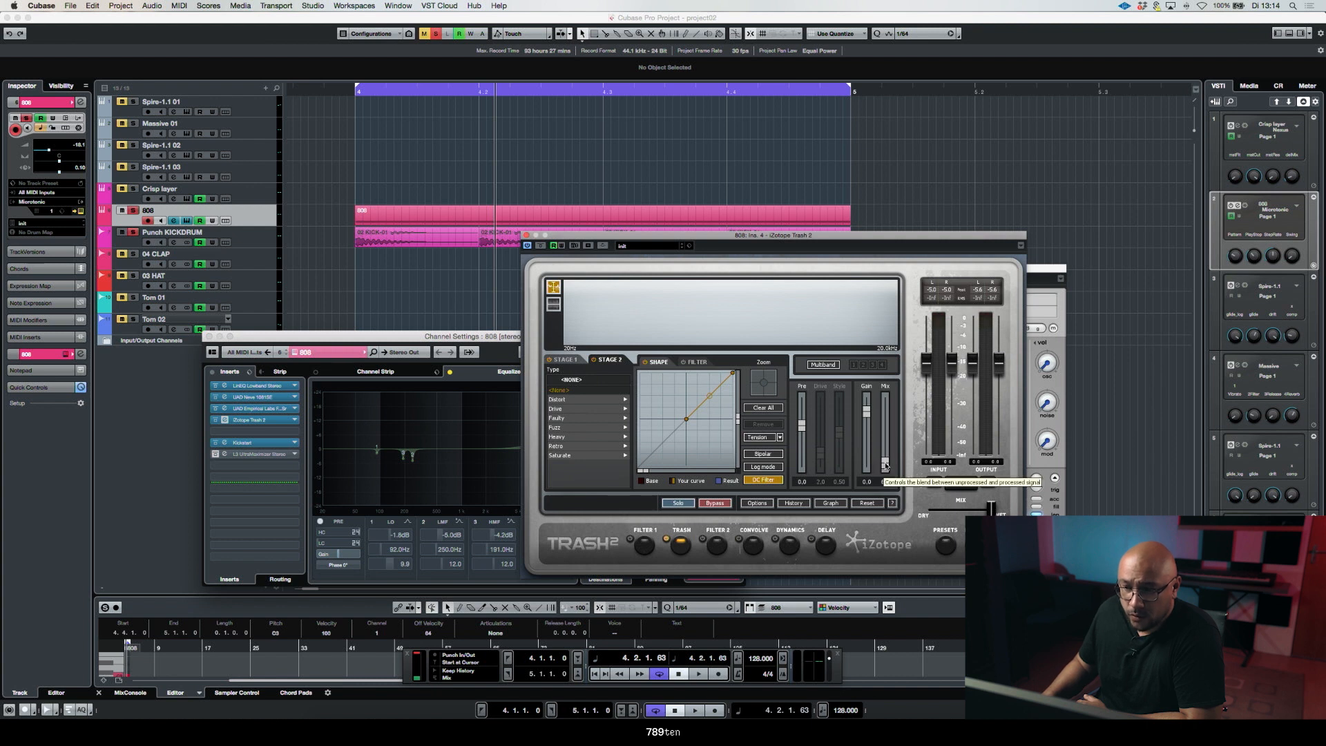
mouse_move(886, 466)
mouse_down()
mouse_move(886, 404)
mouse_move(887, 463)
mouse_up()
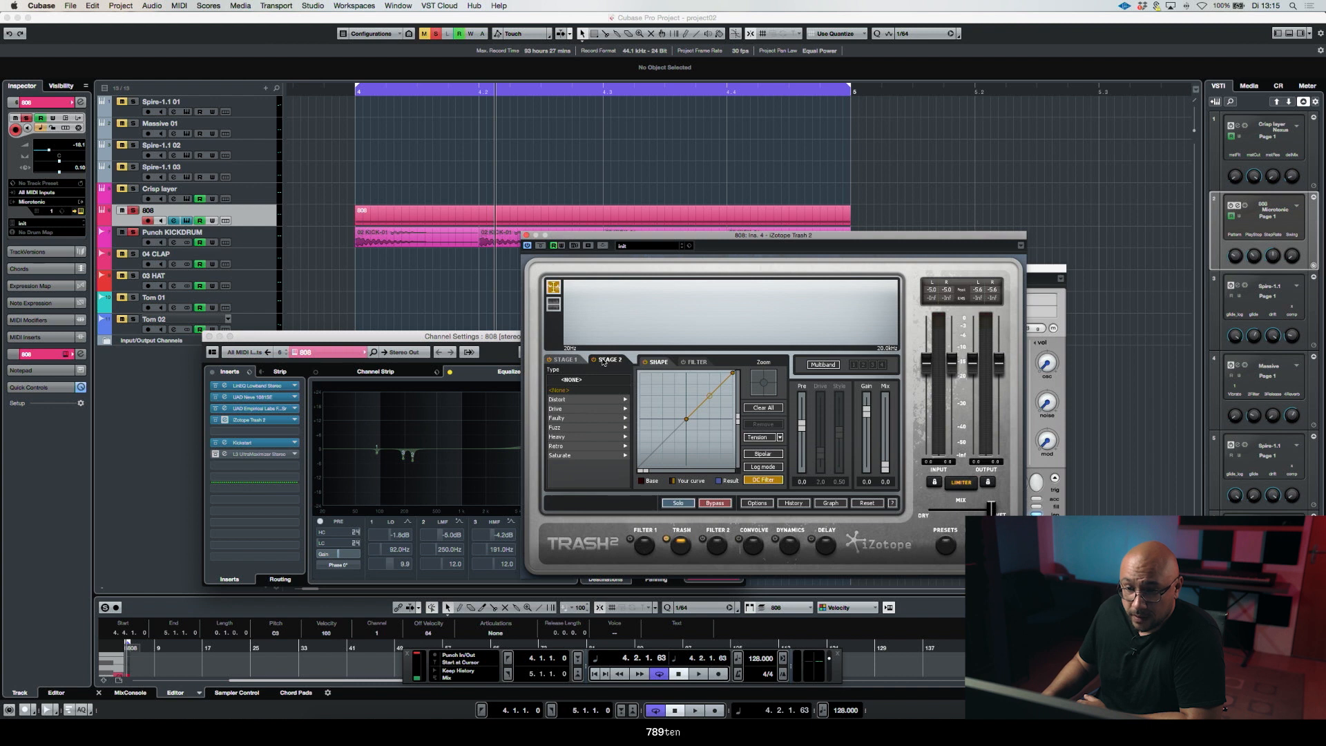
Set the Stage 1 distortion type to Blues Driver from the Distort category
click(578, 360)
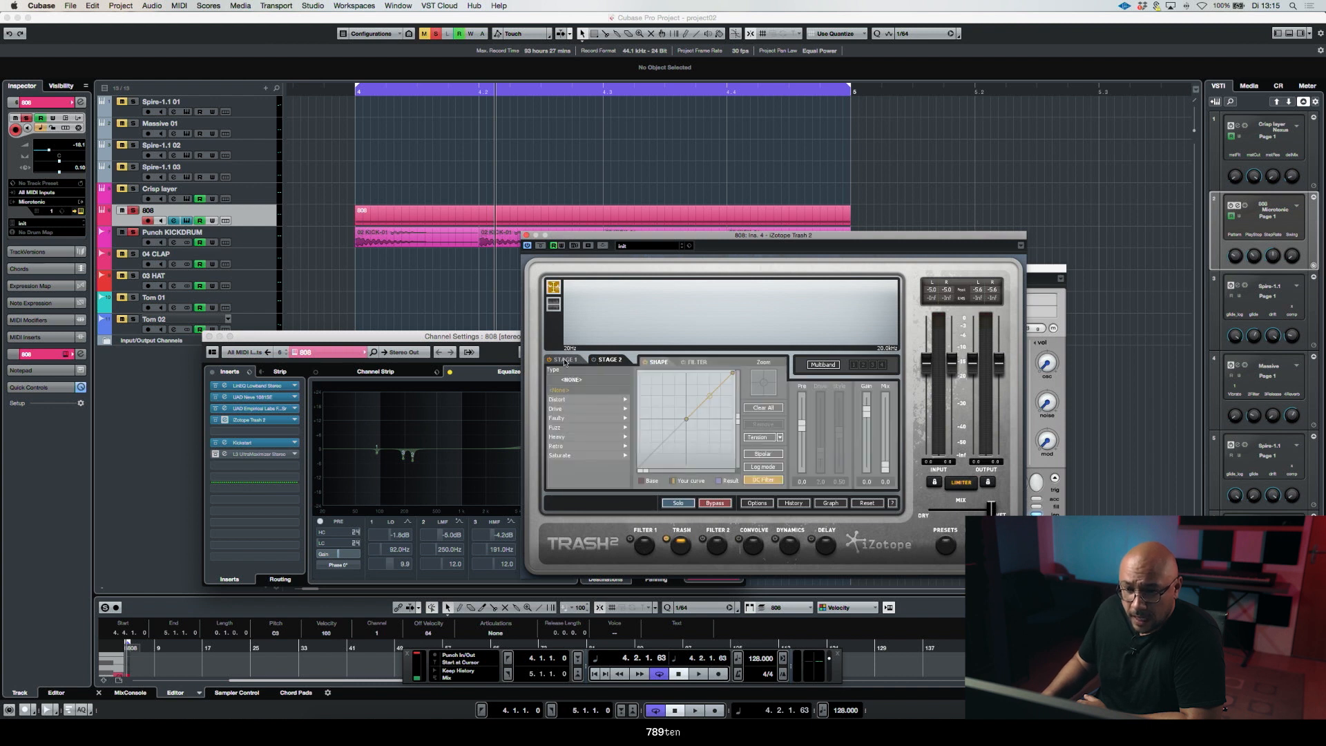
click(565, 361)
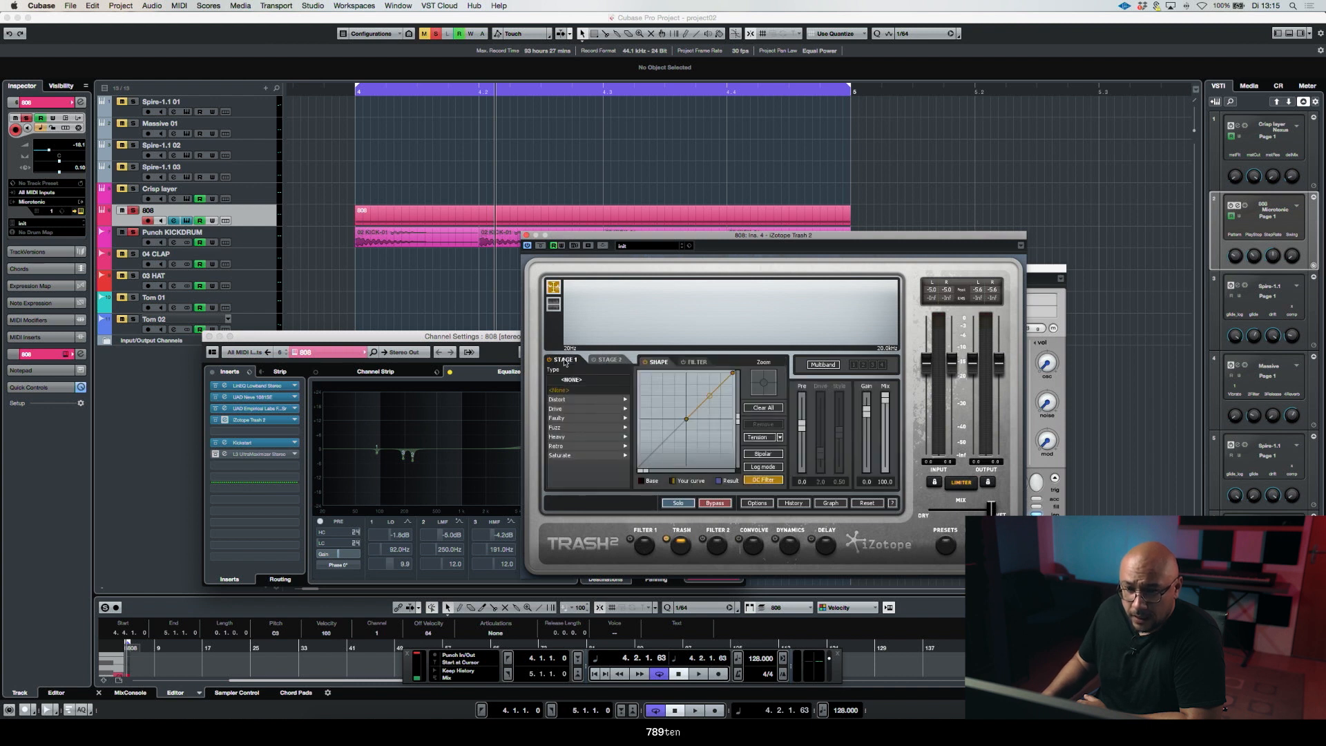
click(589, 401)
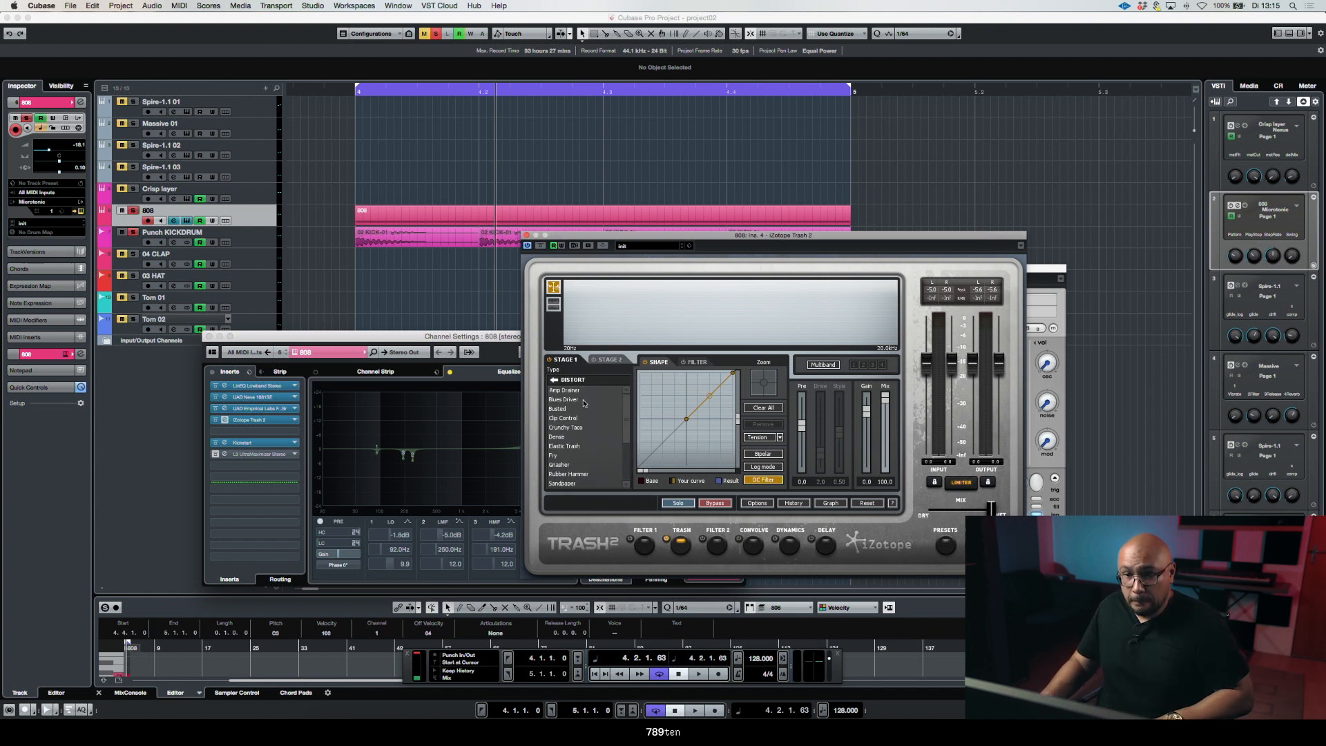
click(584, 400)
Play the loop to hear the distorted 808, solo the Punch KICKDRUM track alongside it, and stop playback
key(space)
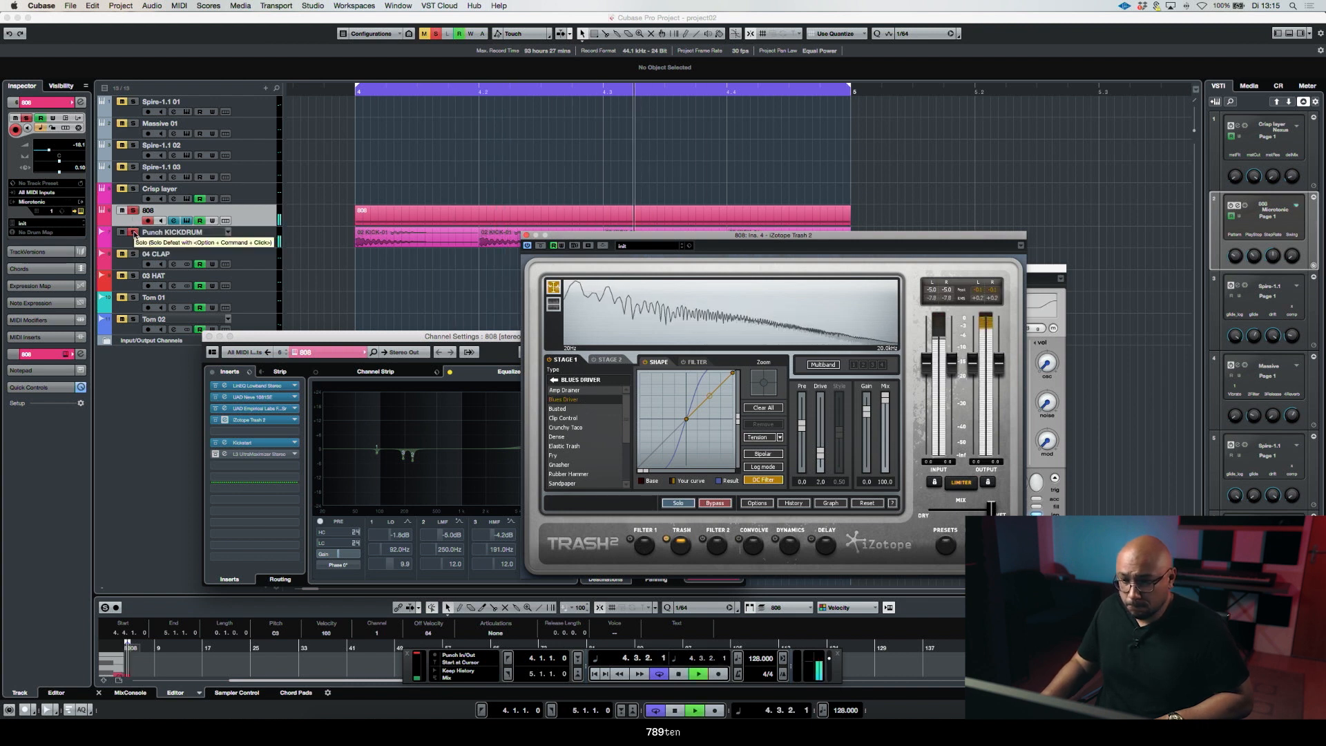
click(135, 233)
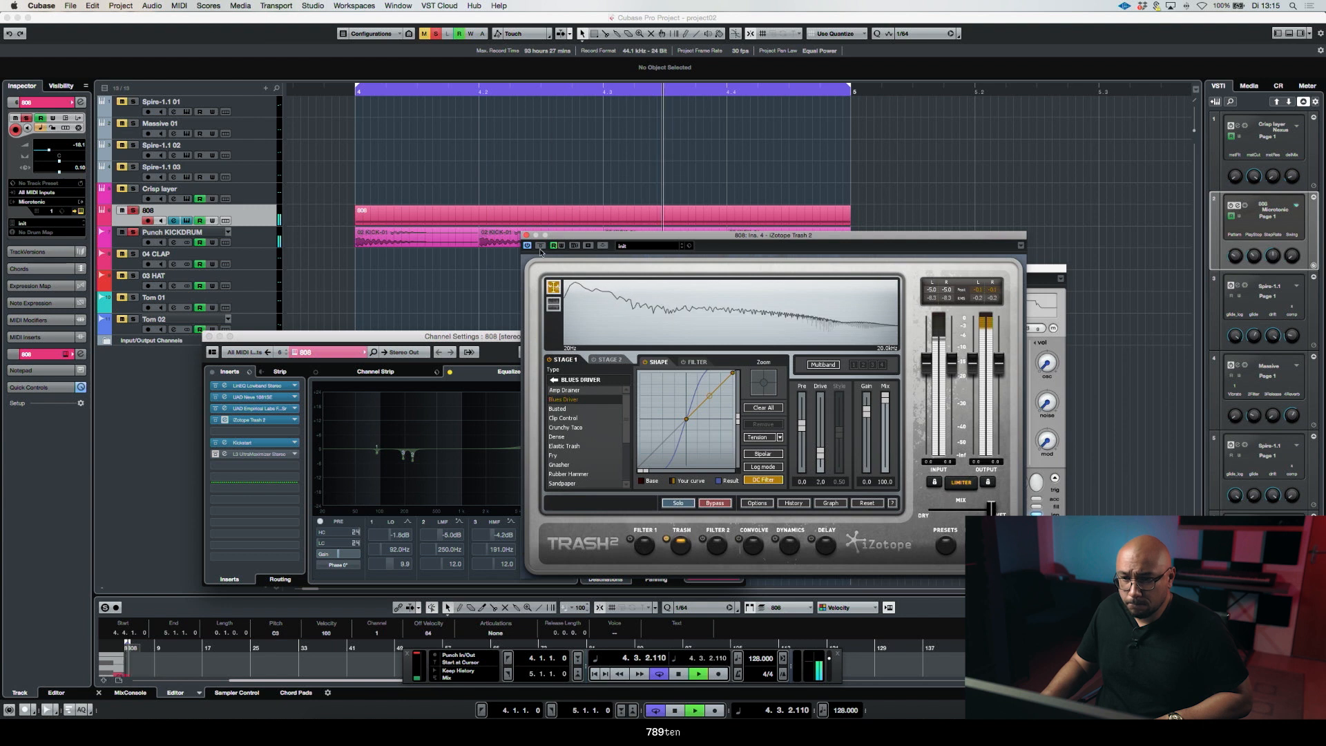
key(space)
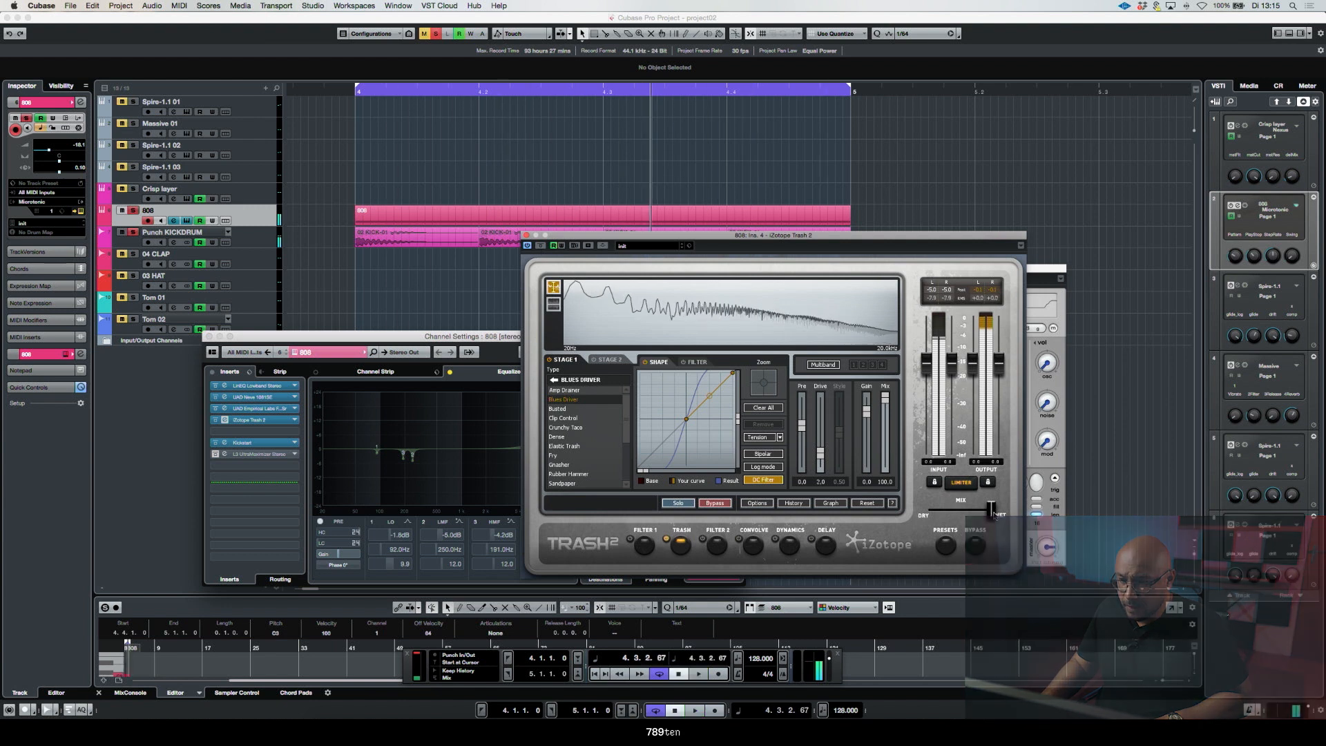
Try the plug-in's overall Mix midway between dry and wet, and return it to fully wet
drag(1000, 515, 964, 513)
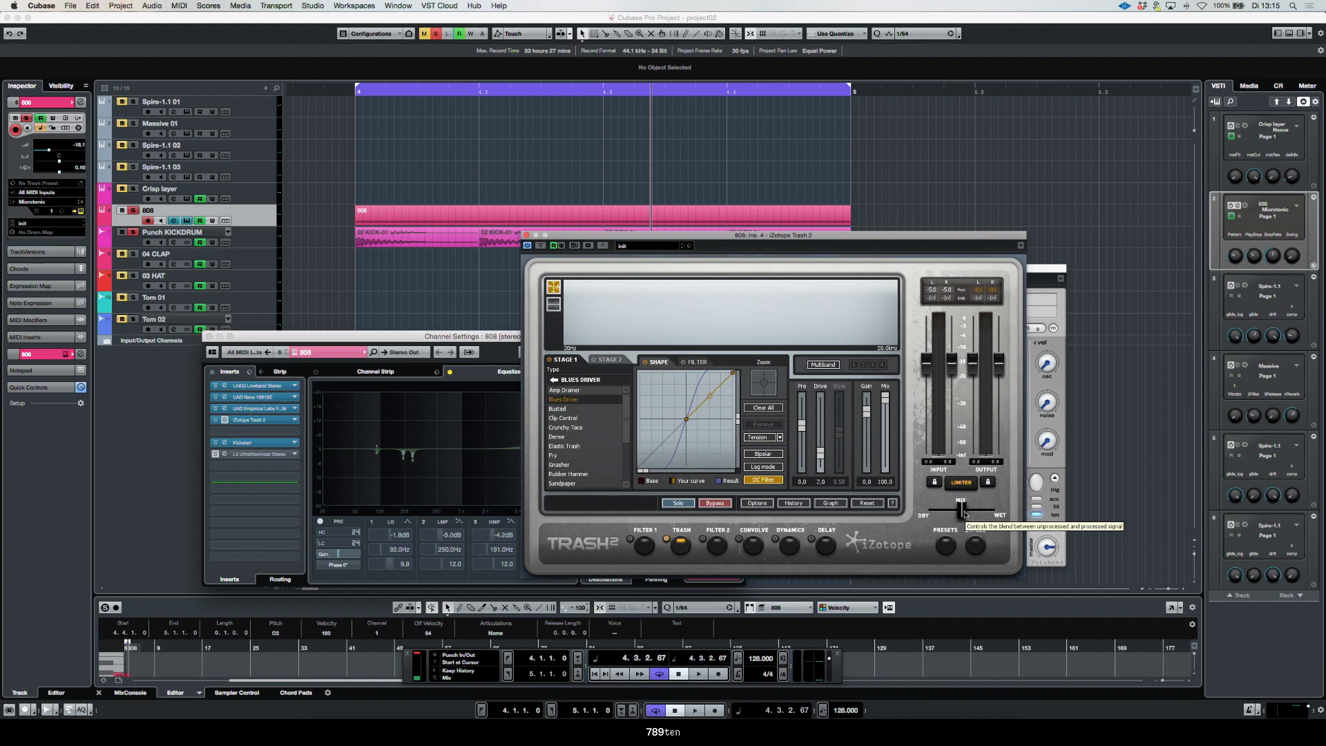
drag(962, 513, 991, 513)
Audition Distort types such as Dense, Elastic Trash and Fry during playback, and set Stage 1 to Rubber Hammer
key(space)
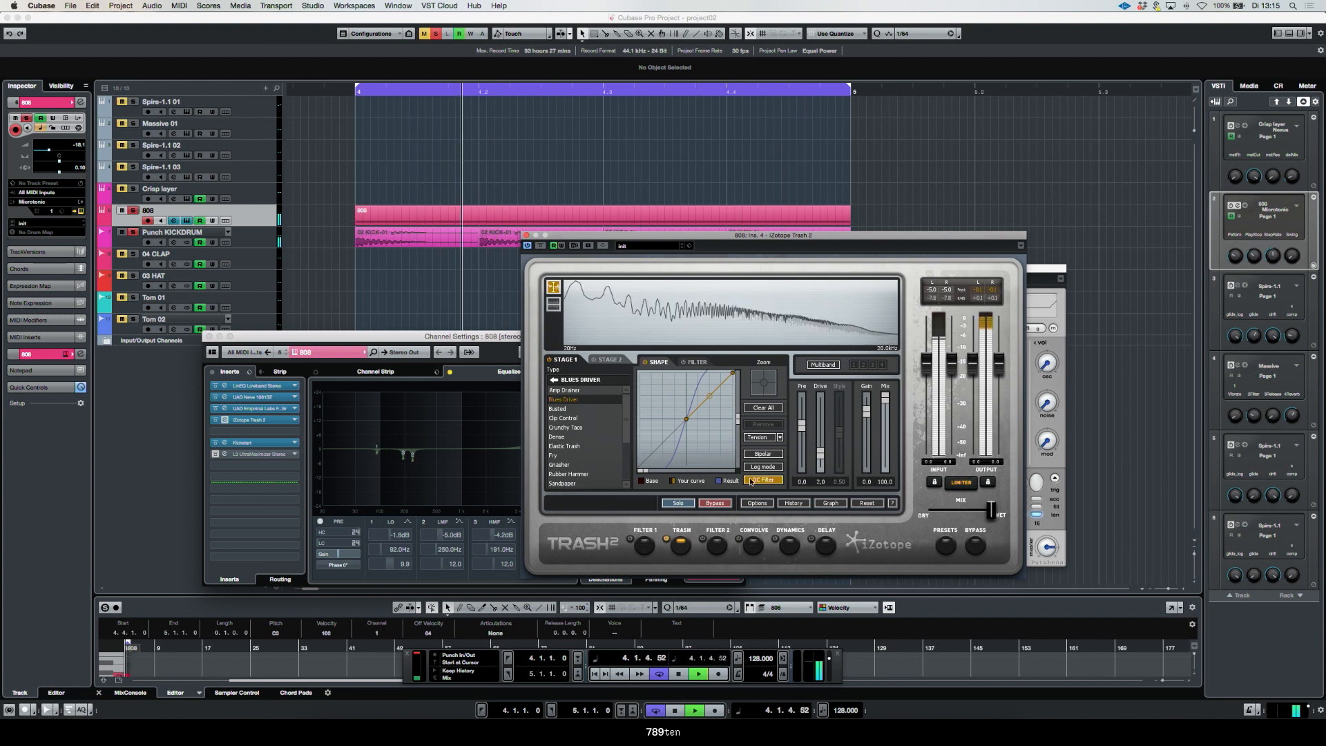
click(590, 418)
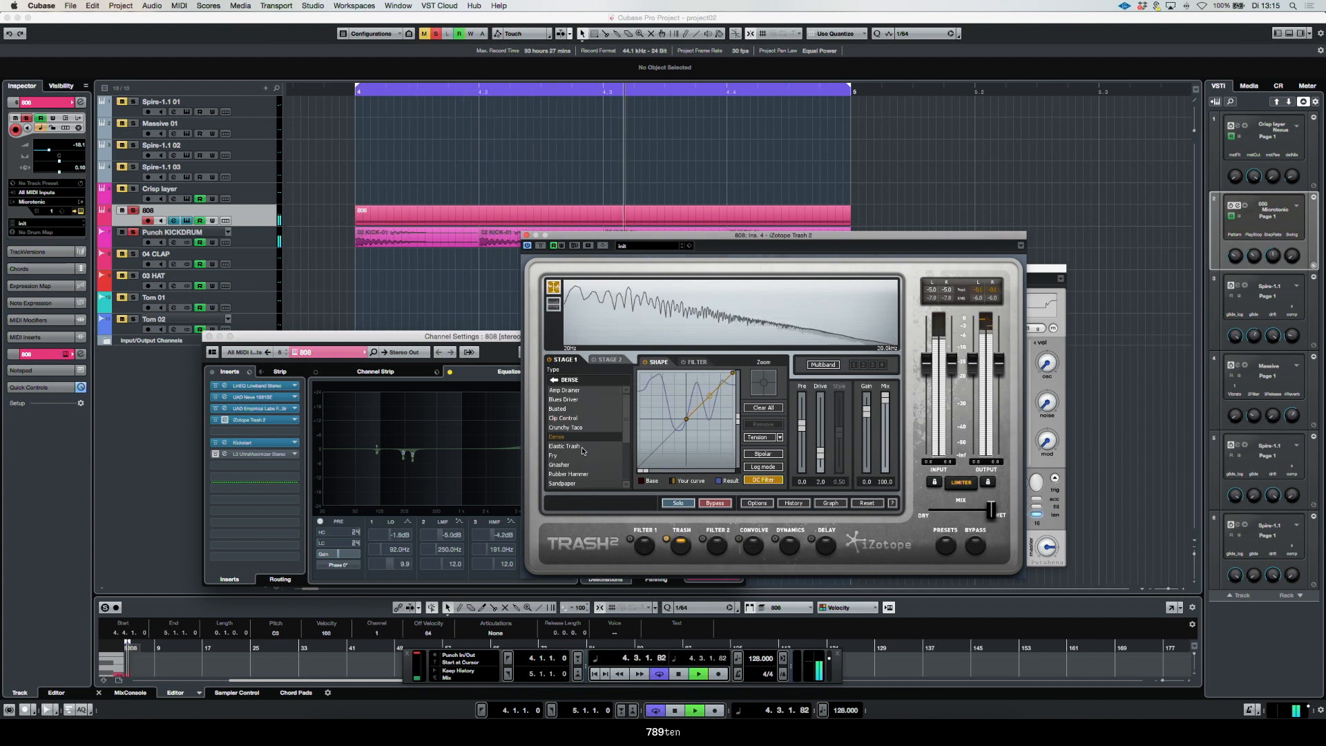
click(585, 447)
click(580, 457)
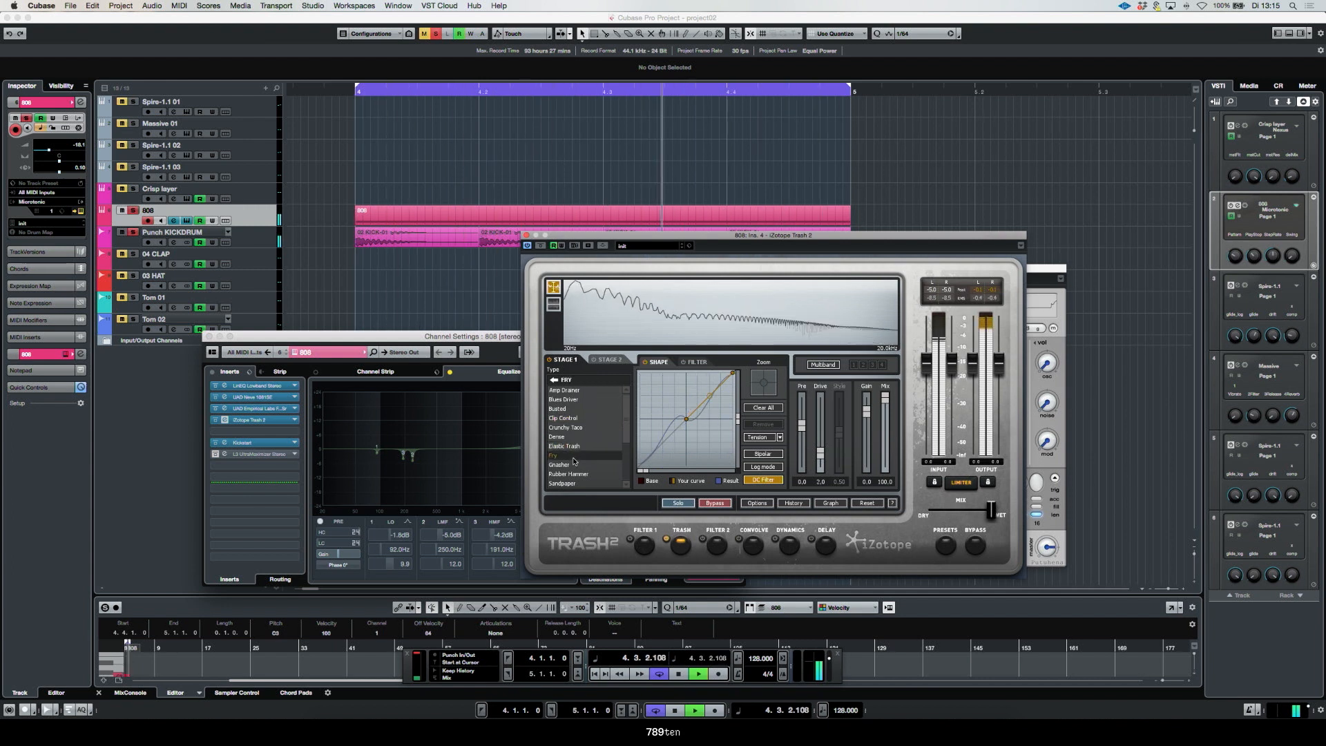
click(581, 474)
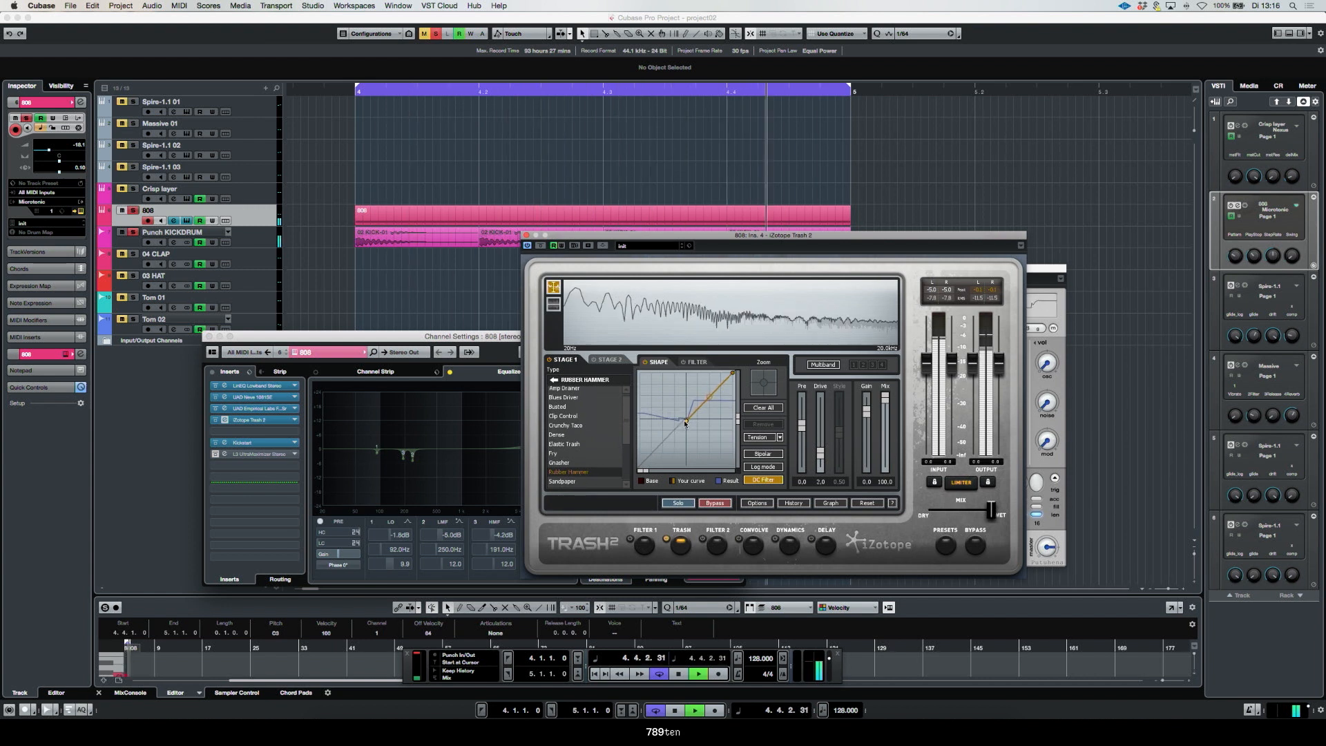
key(space)
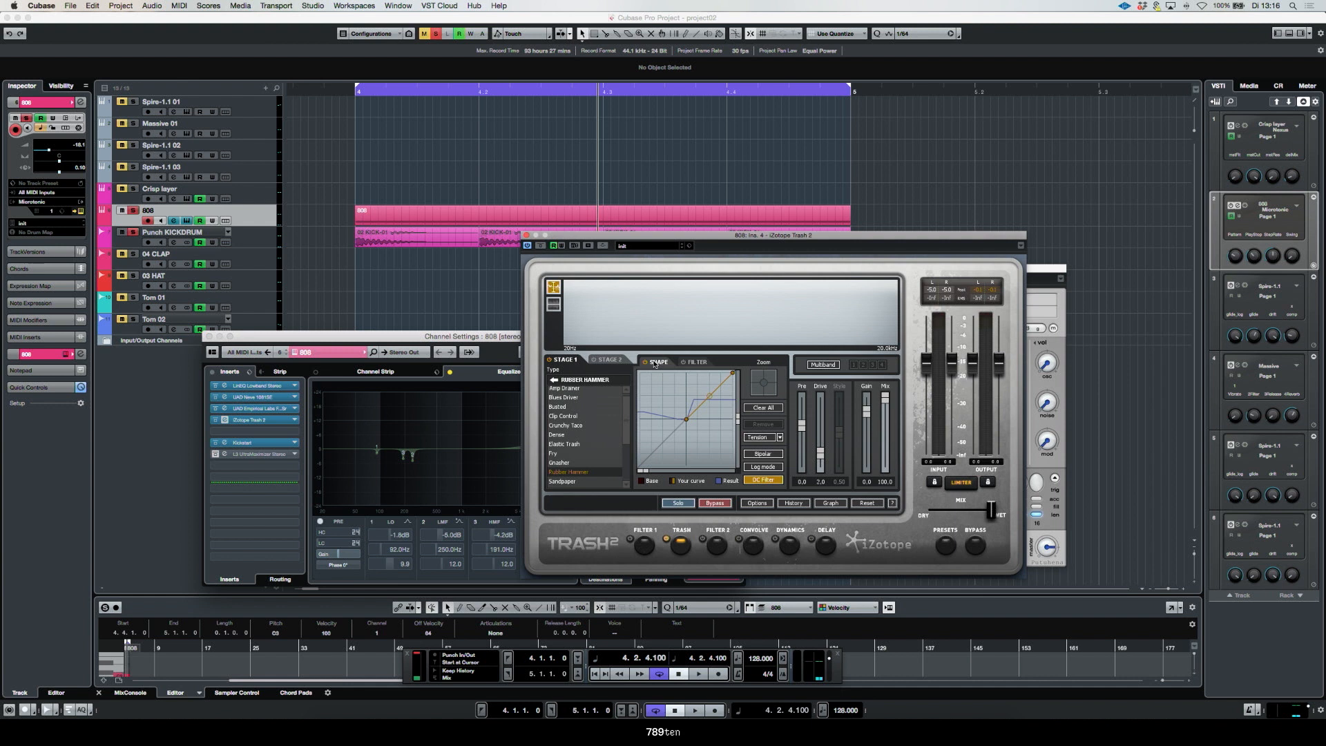
Reshape the Stage 1 waveshaping curve during playback by moving its centre node up and back down below the middle
click(594, 359)
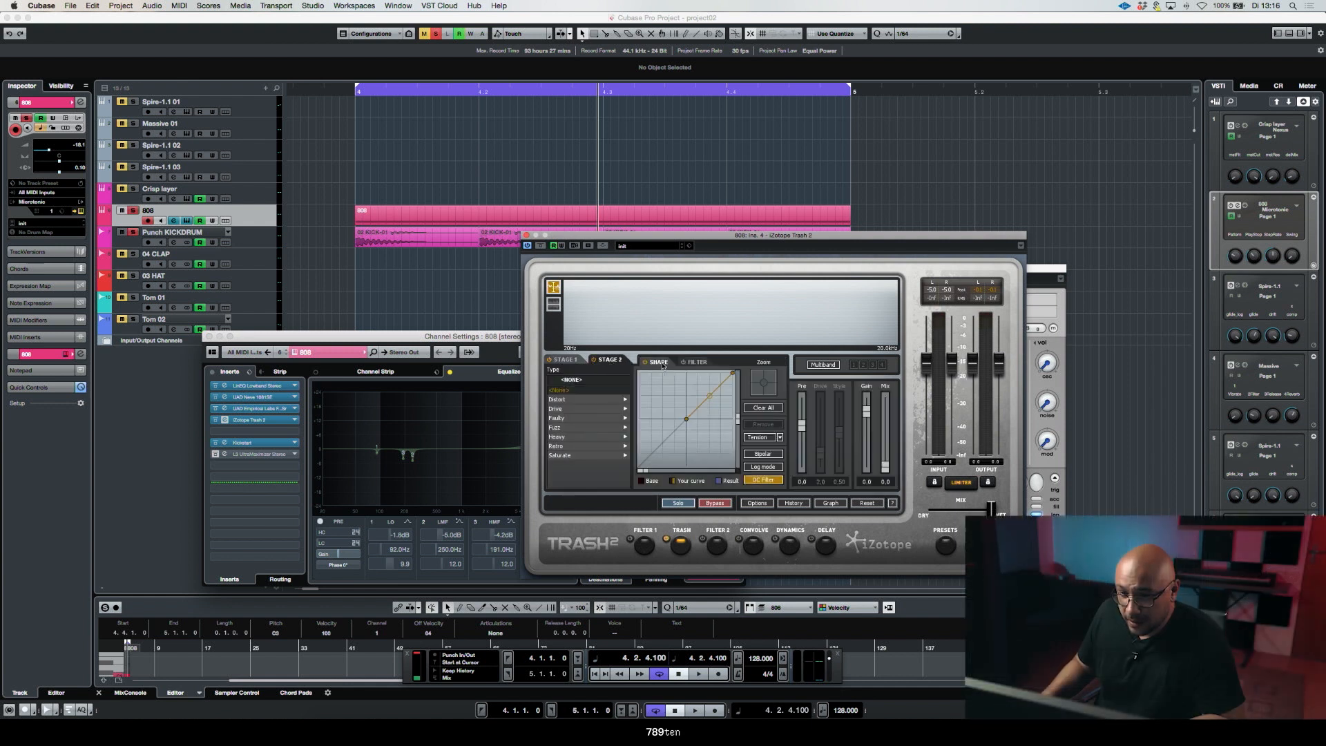
click(594, 361)
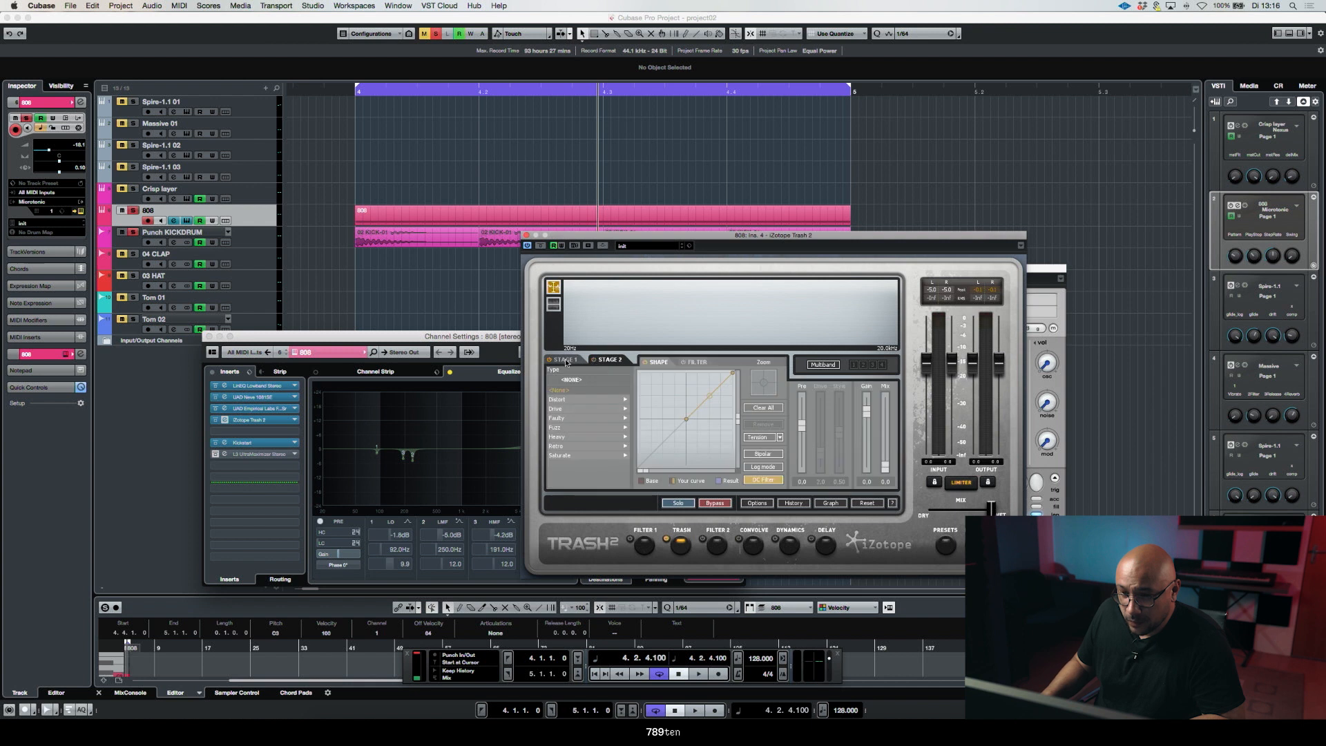
click(566, 360)
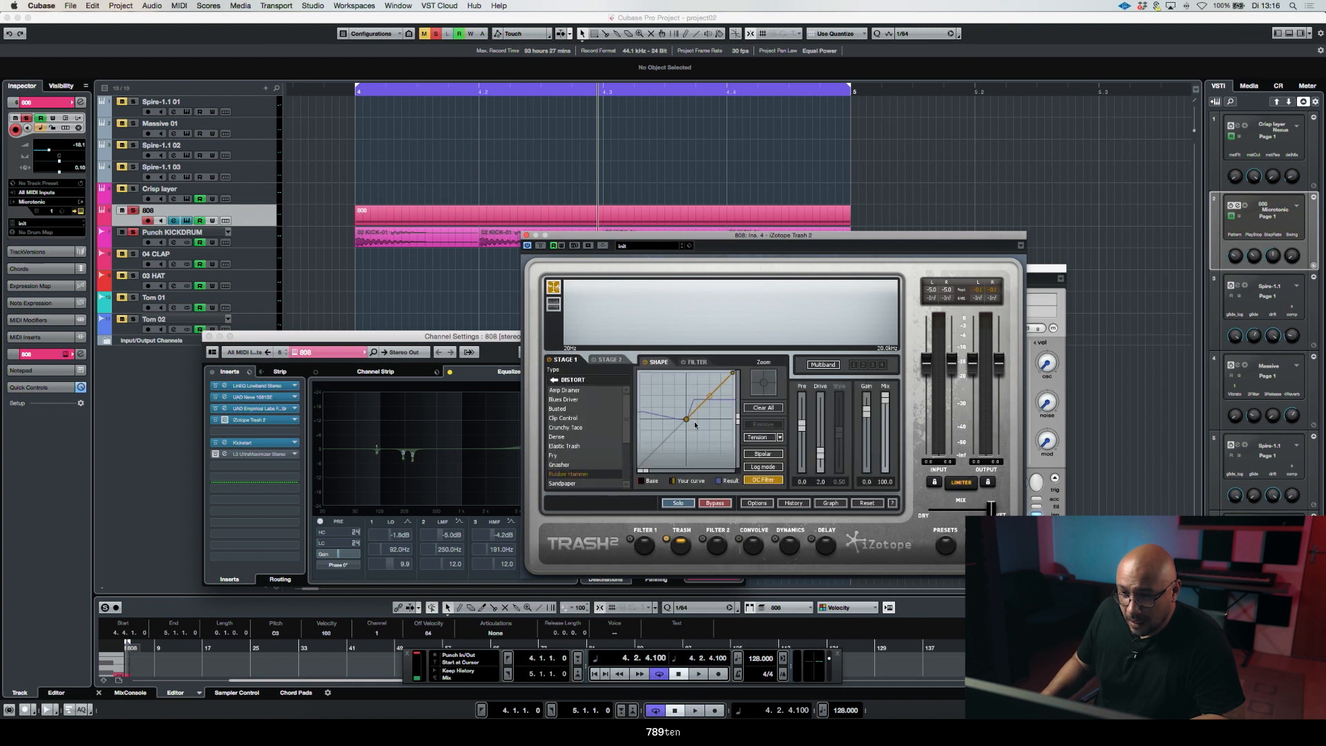
scroll(623, 422, down, 1)
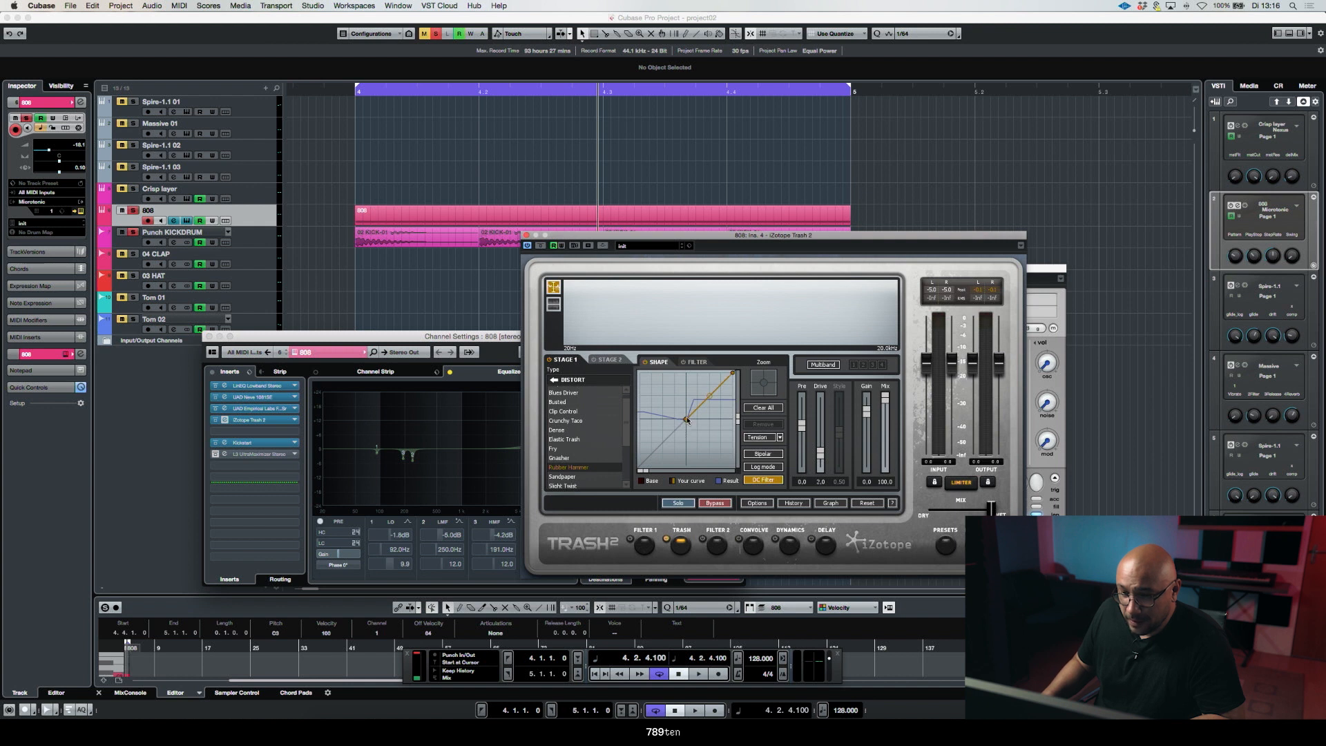
key(space)
drag(686, 418, 686, 403)
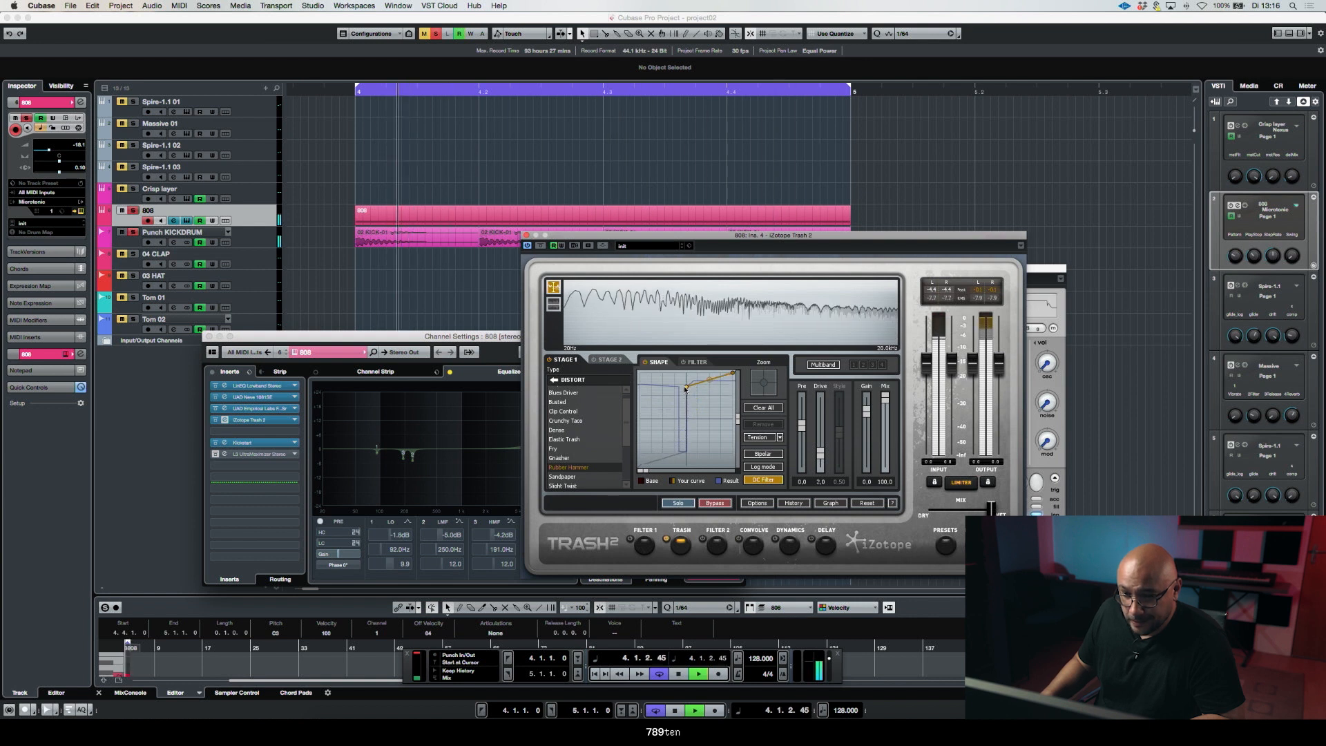
drag(686, 402, 689, 441)
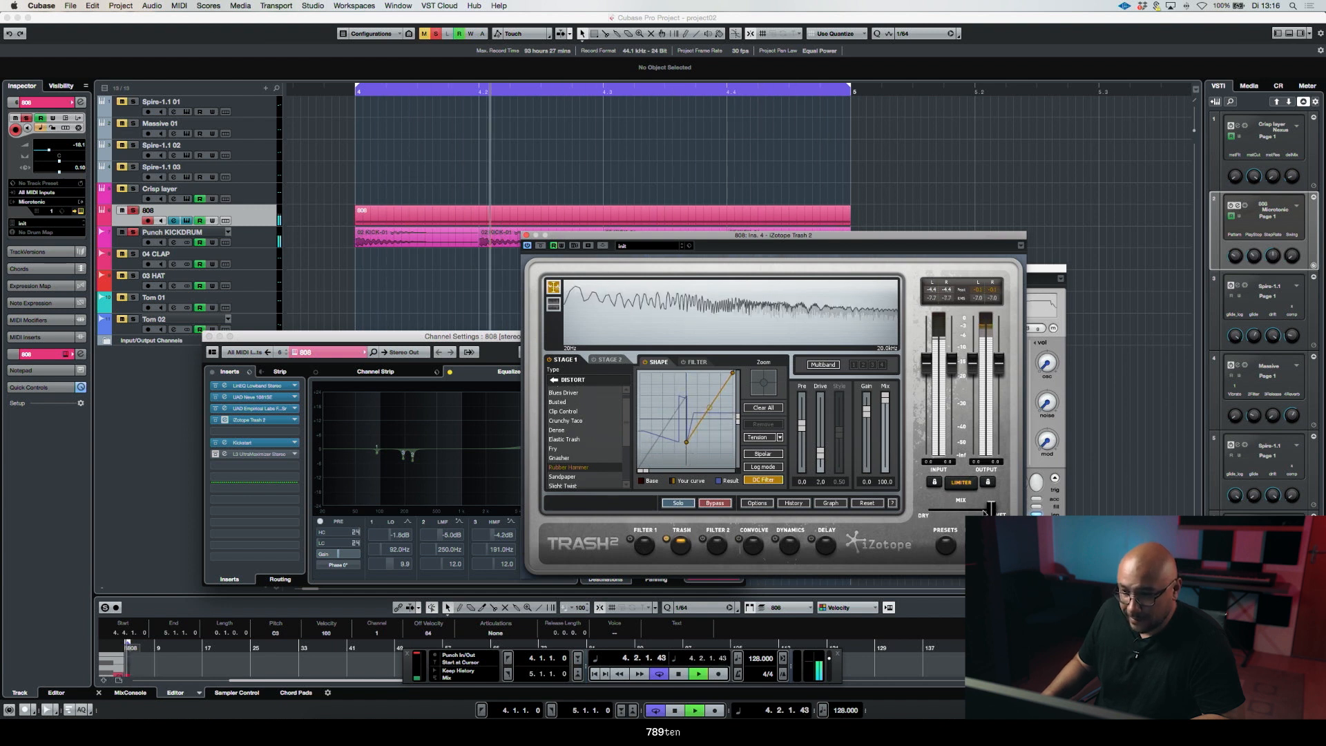
Set the Stage 1 curve's centre node slightly below the middle, audition a brief dip in the stage's Mix to 90.3, and stop playback
mouse_move(990, 510)
mouse_down()
mouse_move(954, 513)
mouse_move(990, 511)
mouse_up()
key(space)
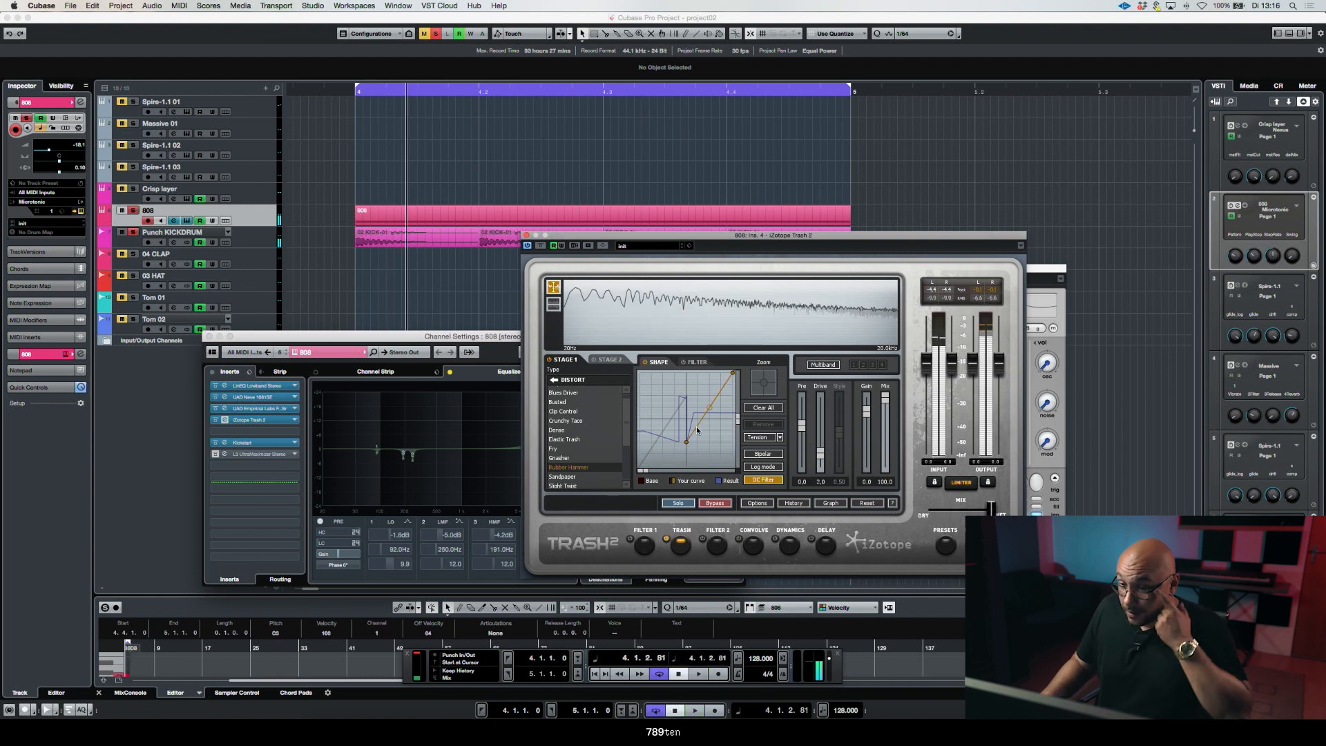
drag(685, 441, 687, 419)
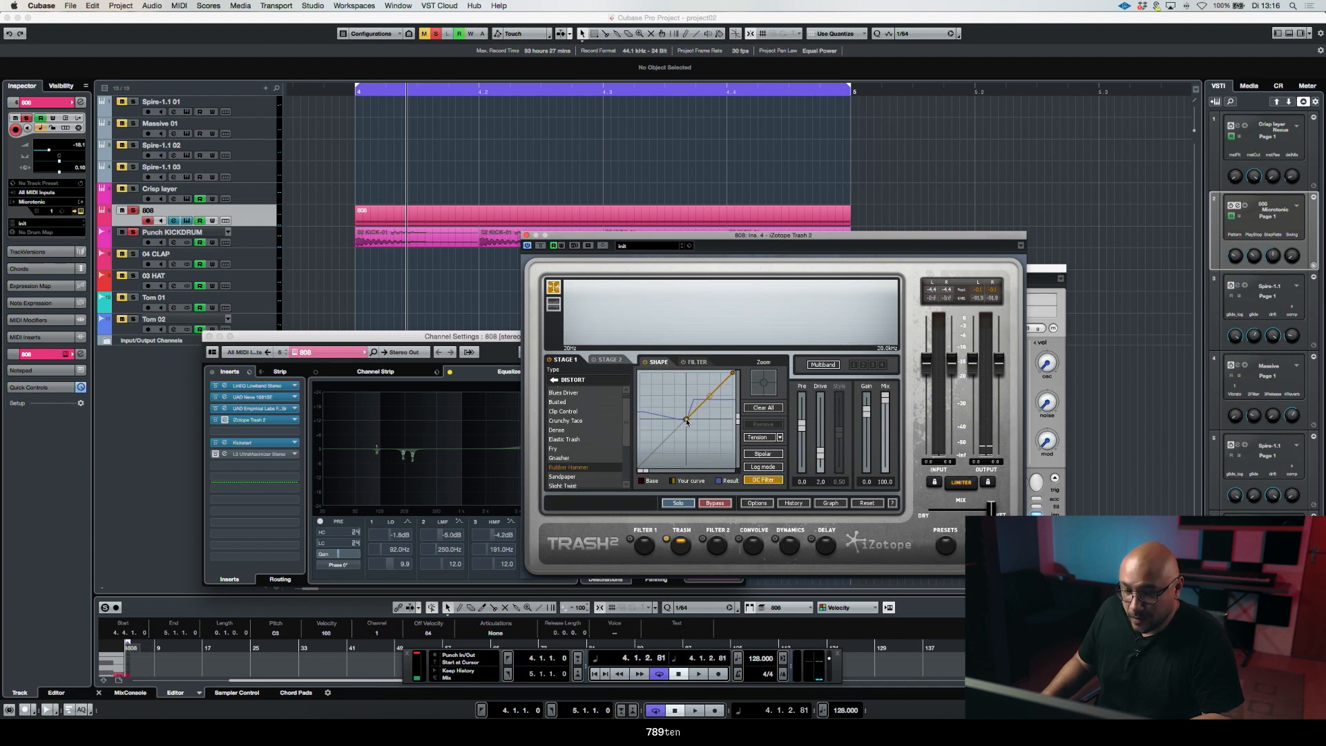
drag(685, 426, 686, 432)
key(space)
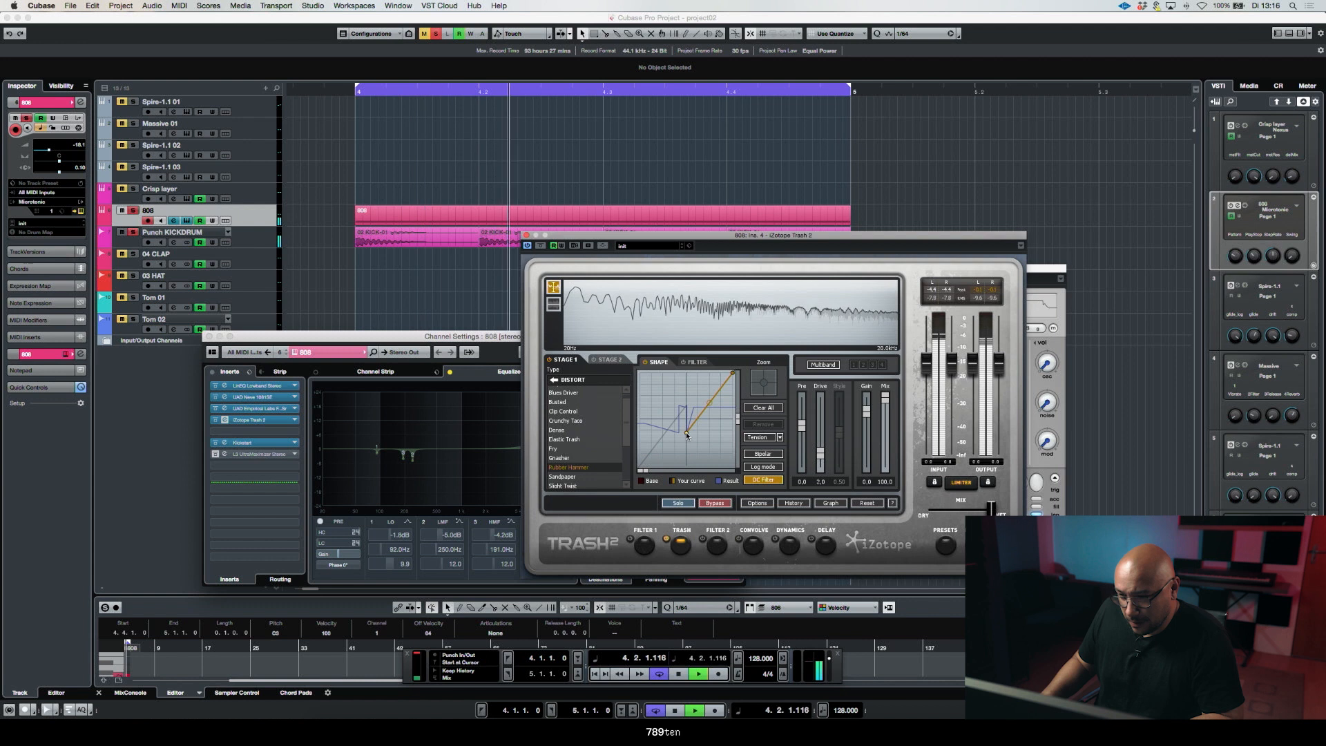
mouse_move(886, 400)
mouse_down()
mouse_move(886, 446)
mouse_move(889, 406)
mouse_up()
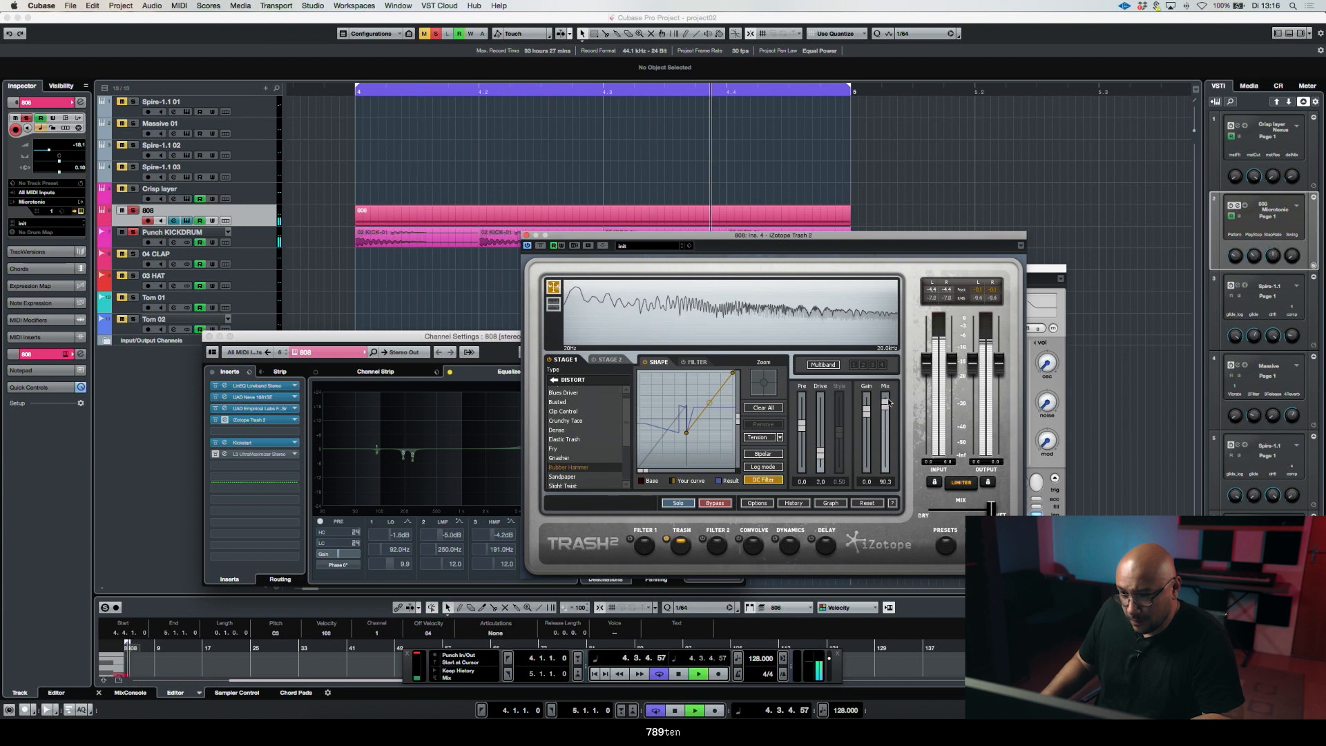
key(space)
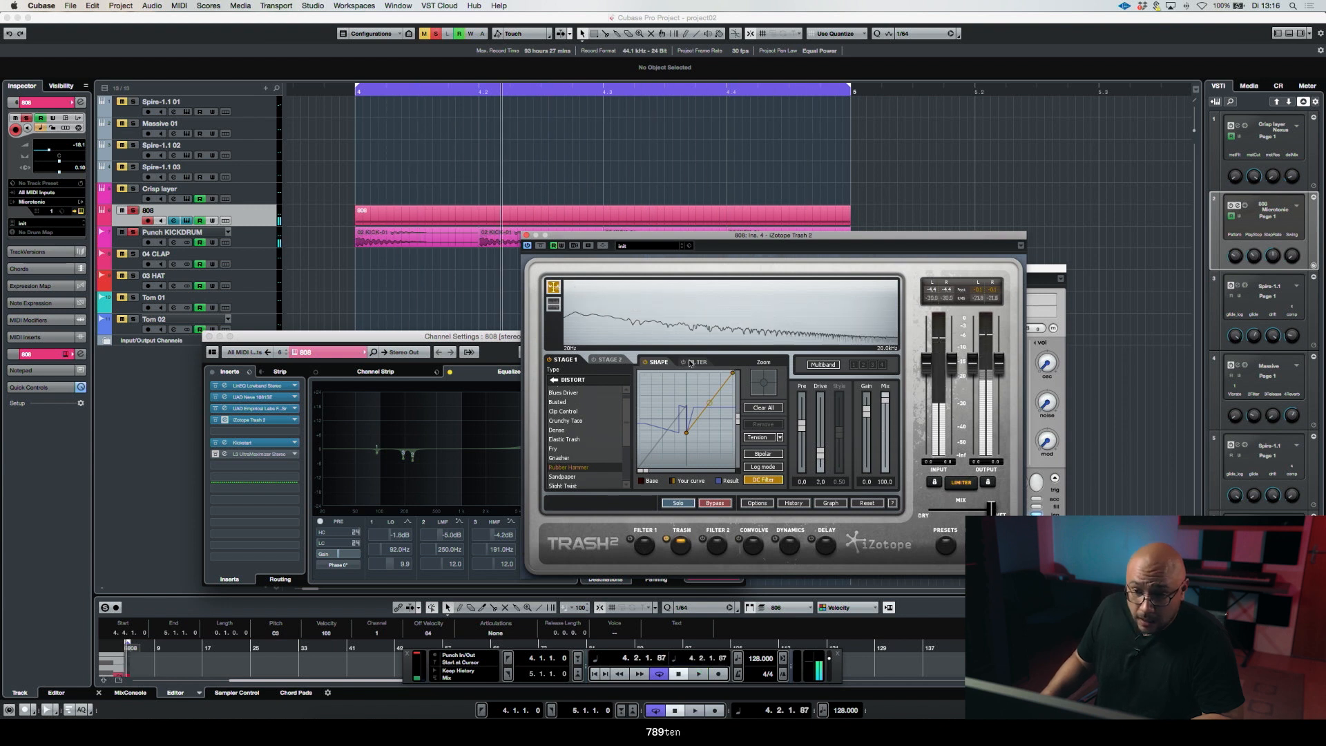
Open Stage 1's post filter, raise its low node slightly and lower its high node during playback, and stop the loop
click(697, 363)
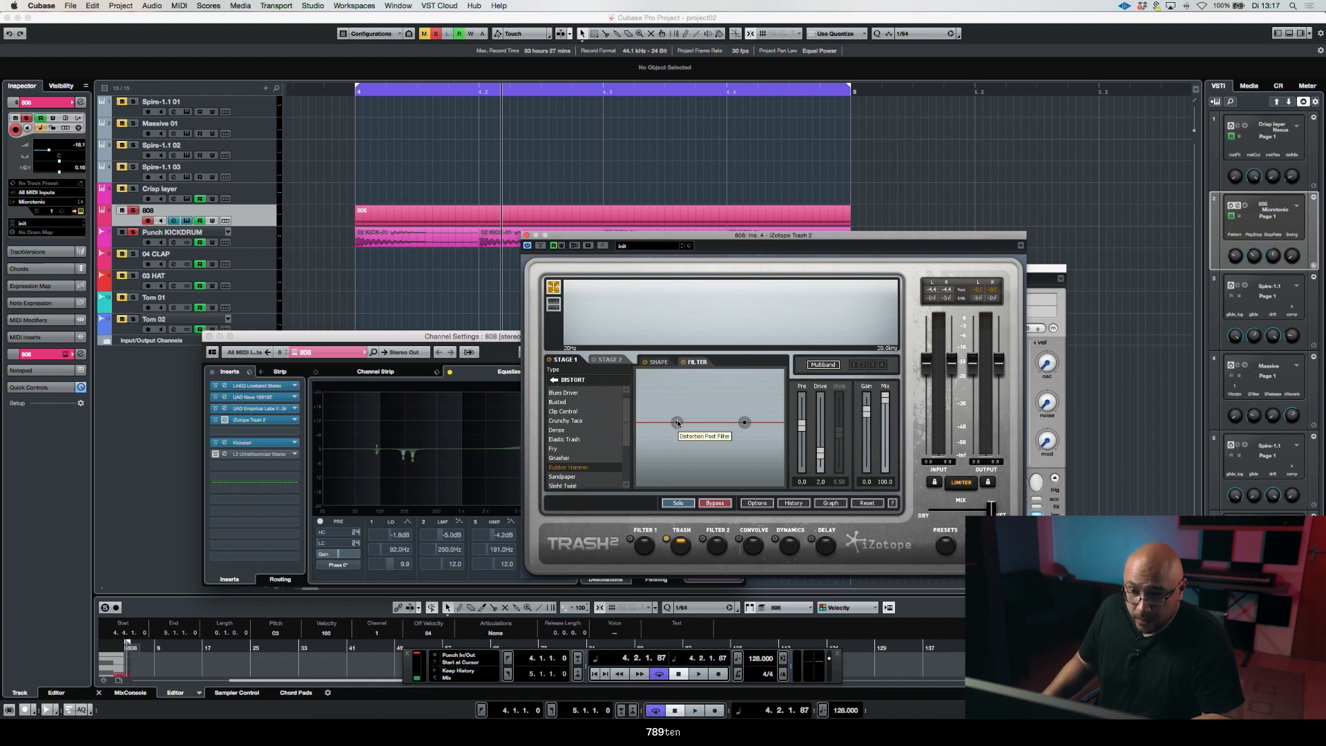
drag(677, 422, 680, 413)
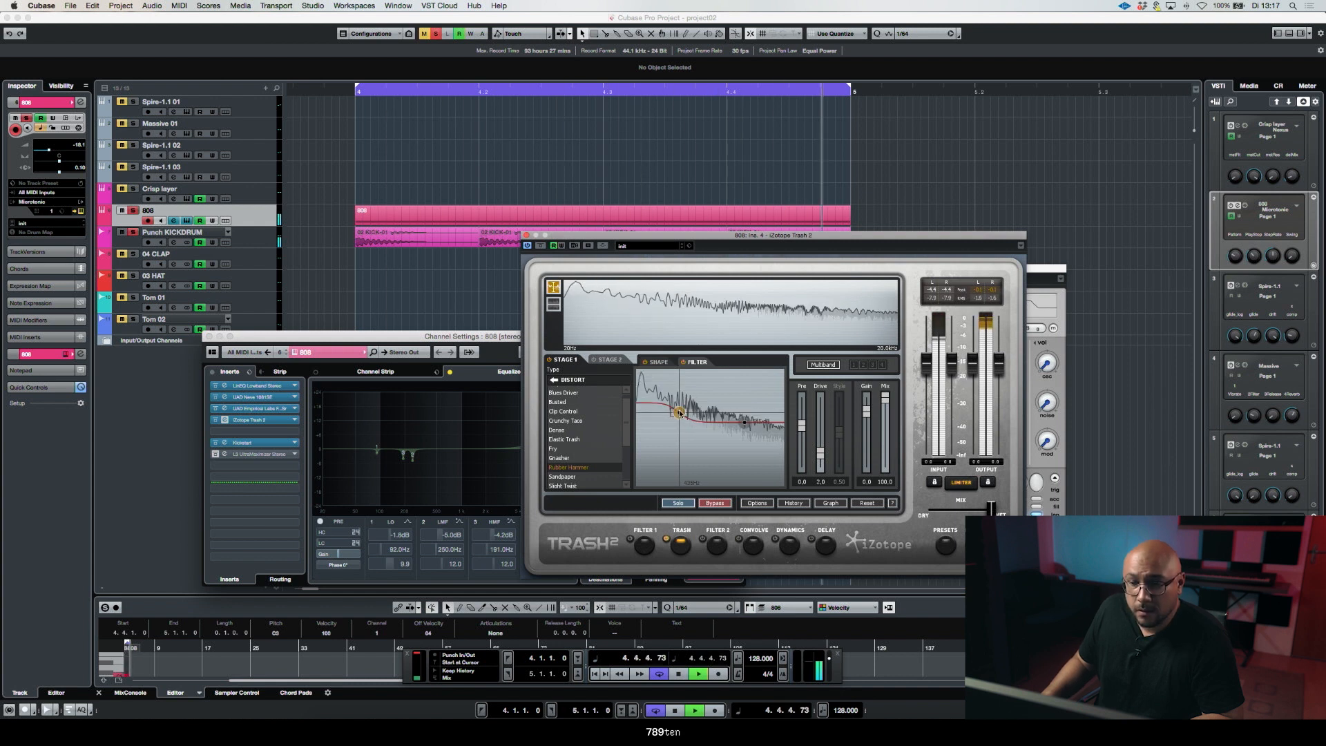
drag(751, 421, 755, 438)
drag(681, 415, 677, 416)
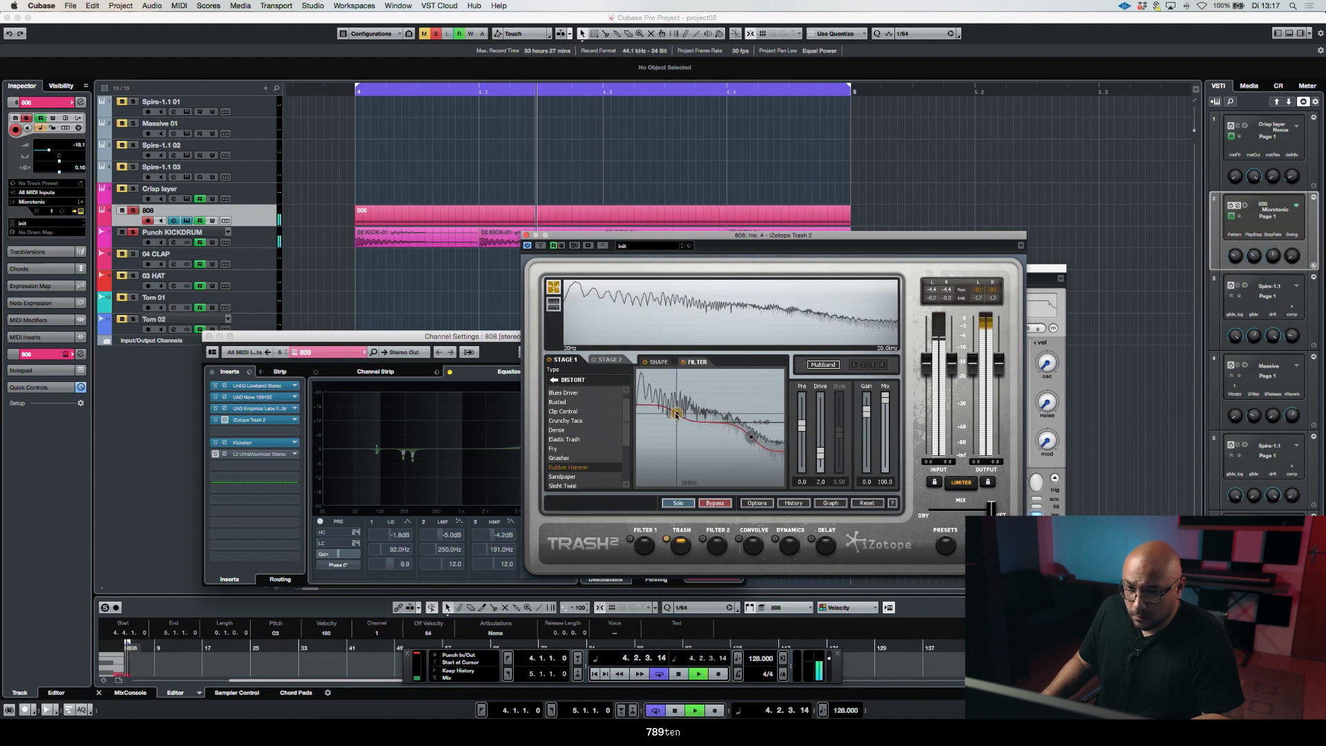
key(space)
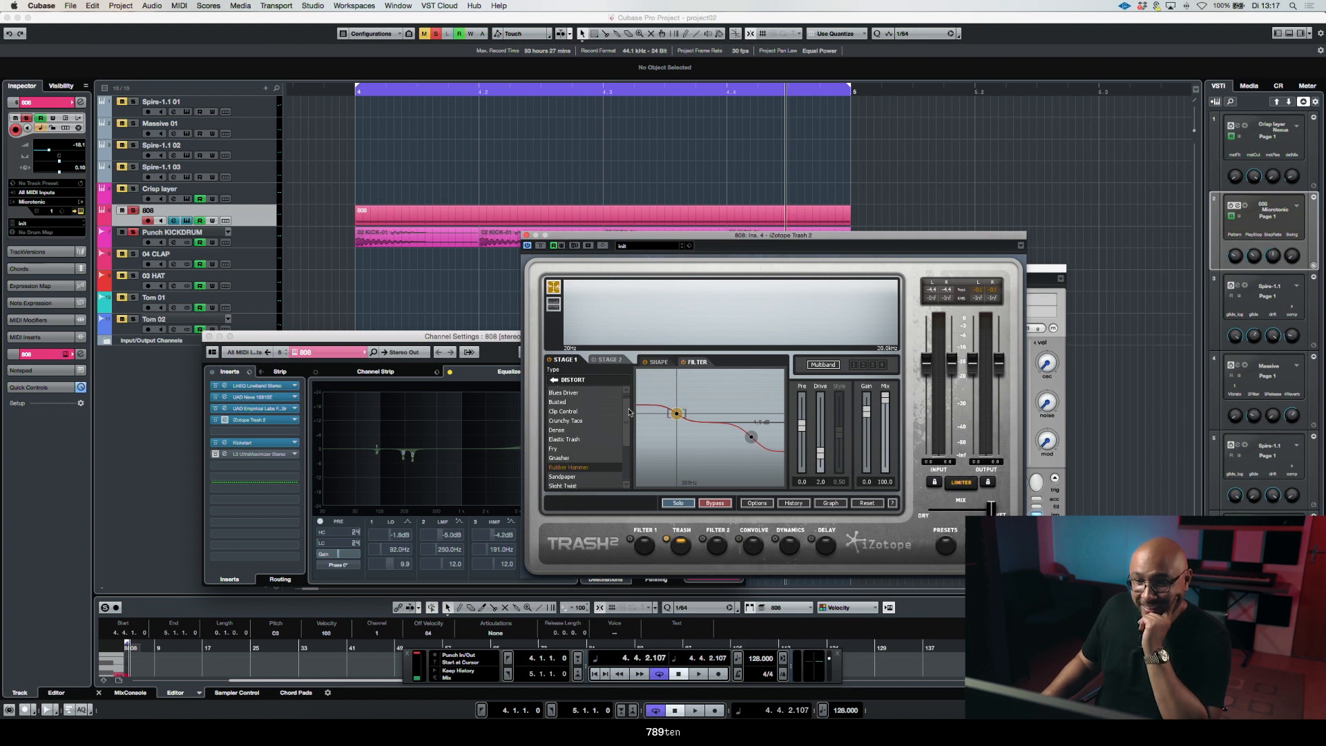
Browse Stage 1's distortion categories to Drive, and audition the Crispy and Capacity types during playback
scroll(629, 409, up, 1)
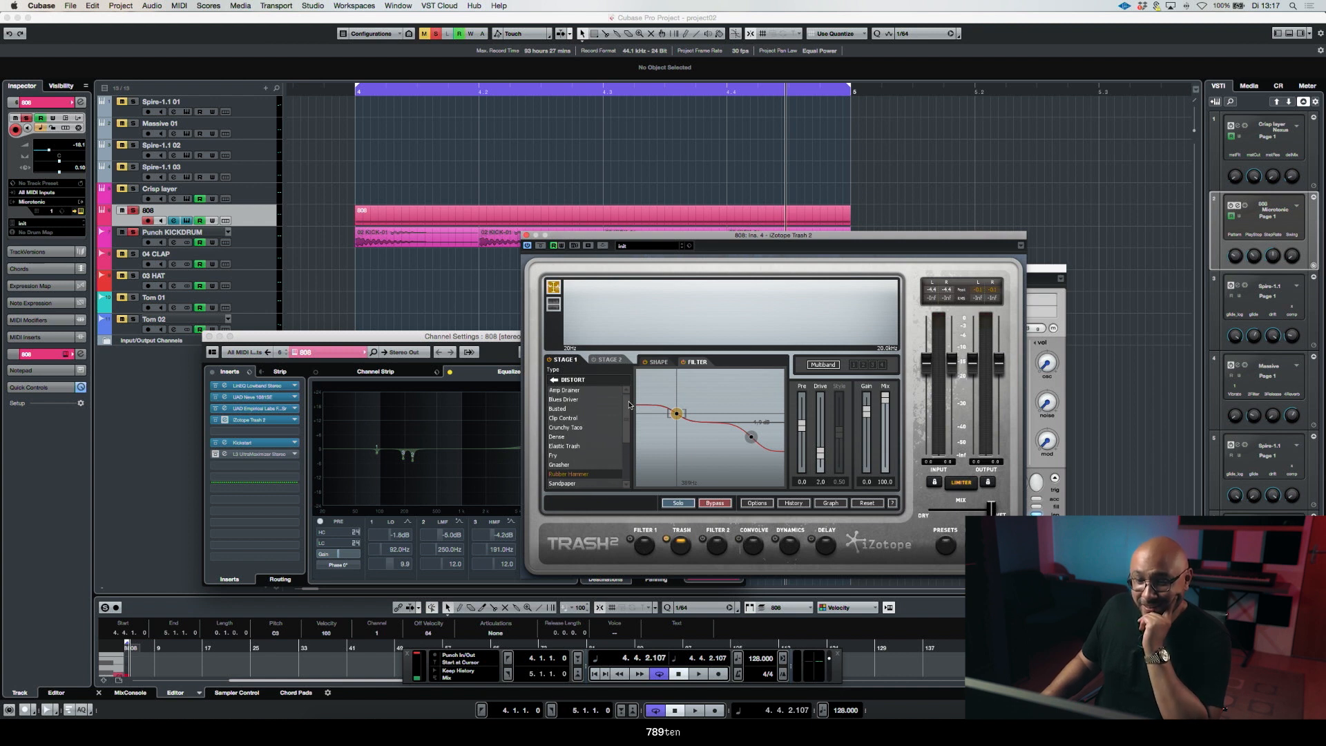
click(555, 380)
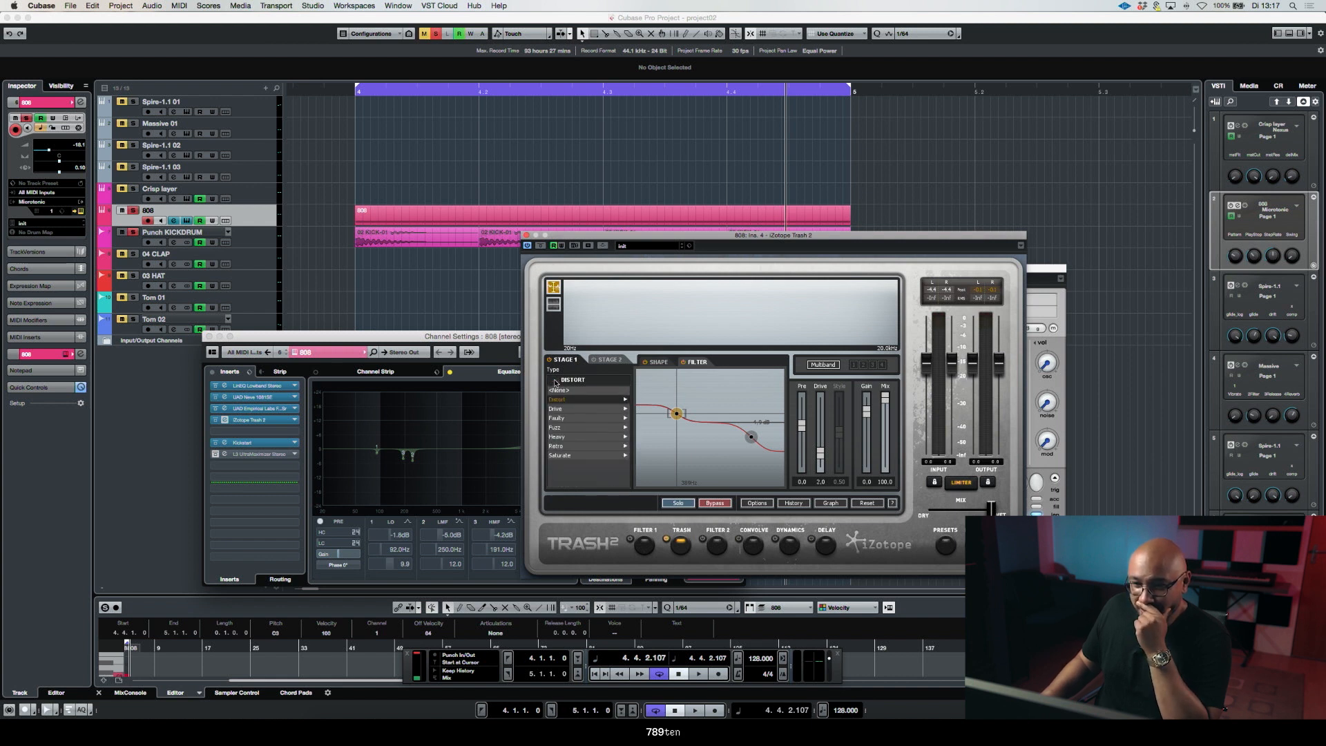
click(584, 408)
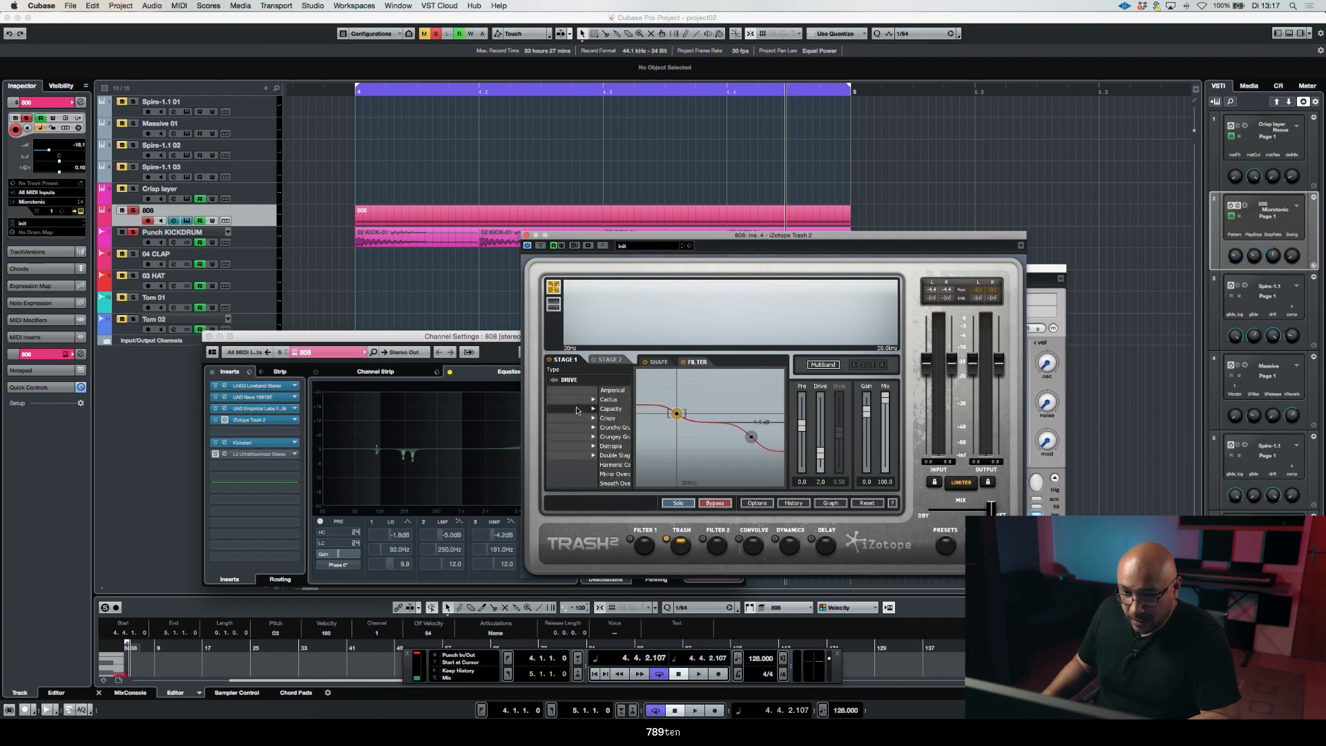
click(587, 419)
key(space)
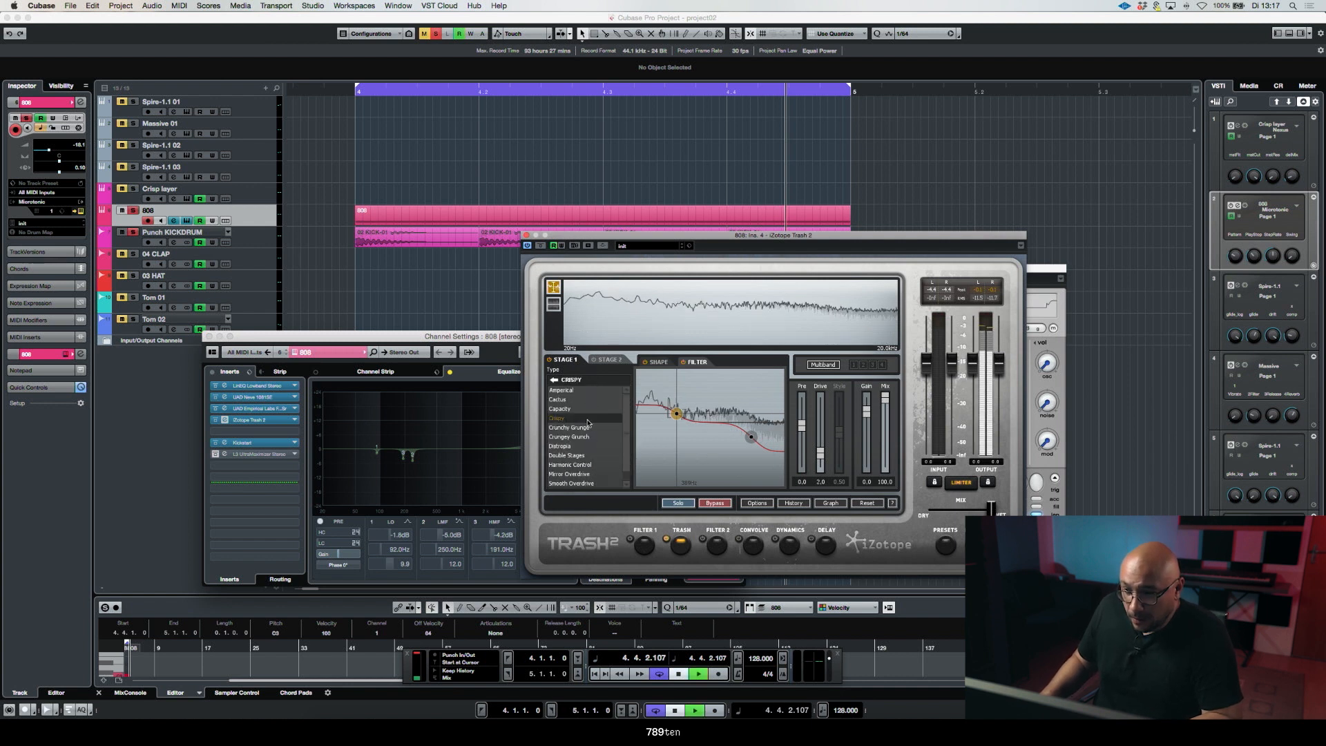
click(583, 411)
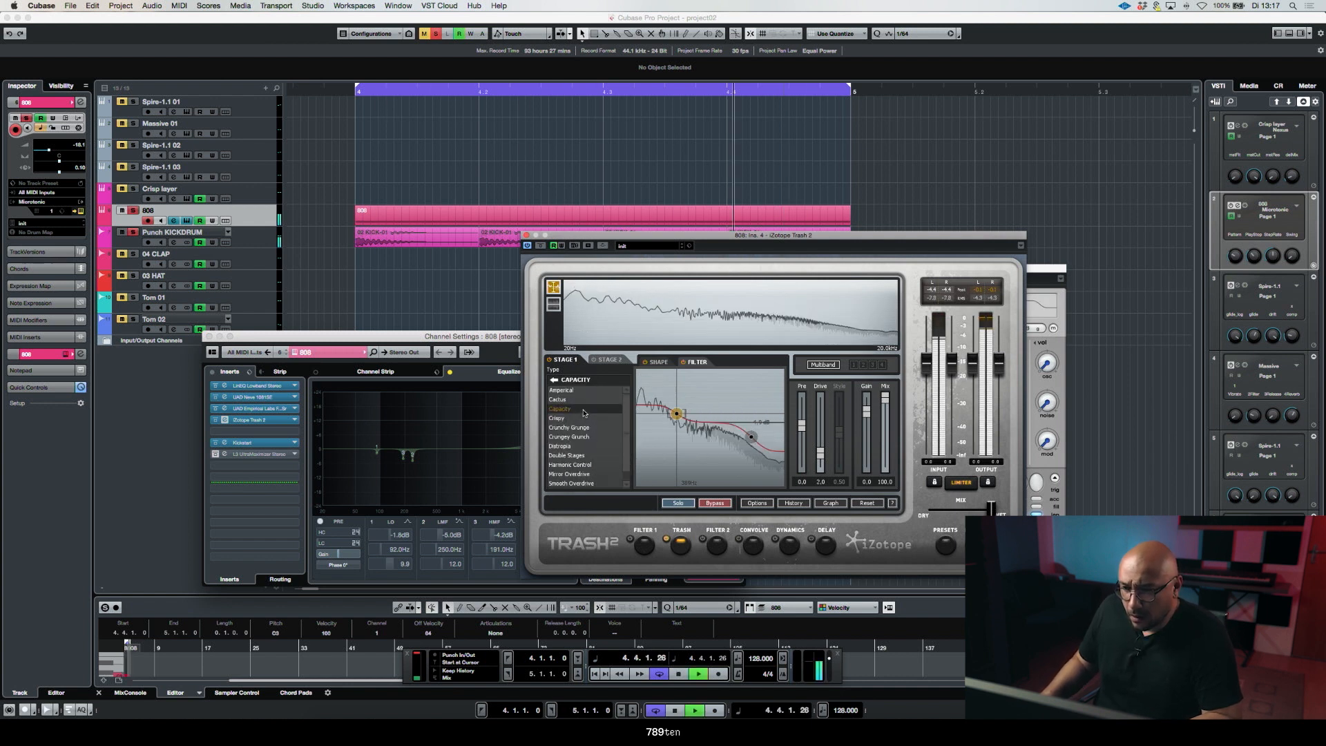
Return Stage 1 to its waveshape view, audition more Drive types such as Crispy, set the type to Cactus, and stop playback
click(652, 362)
key(space)
key(space)
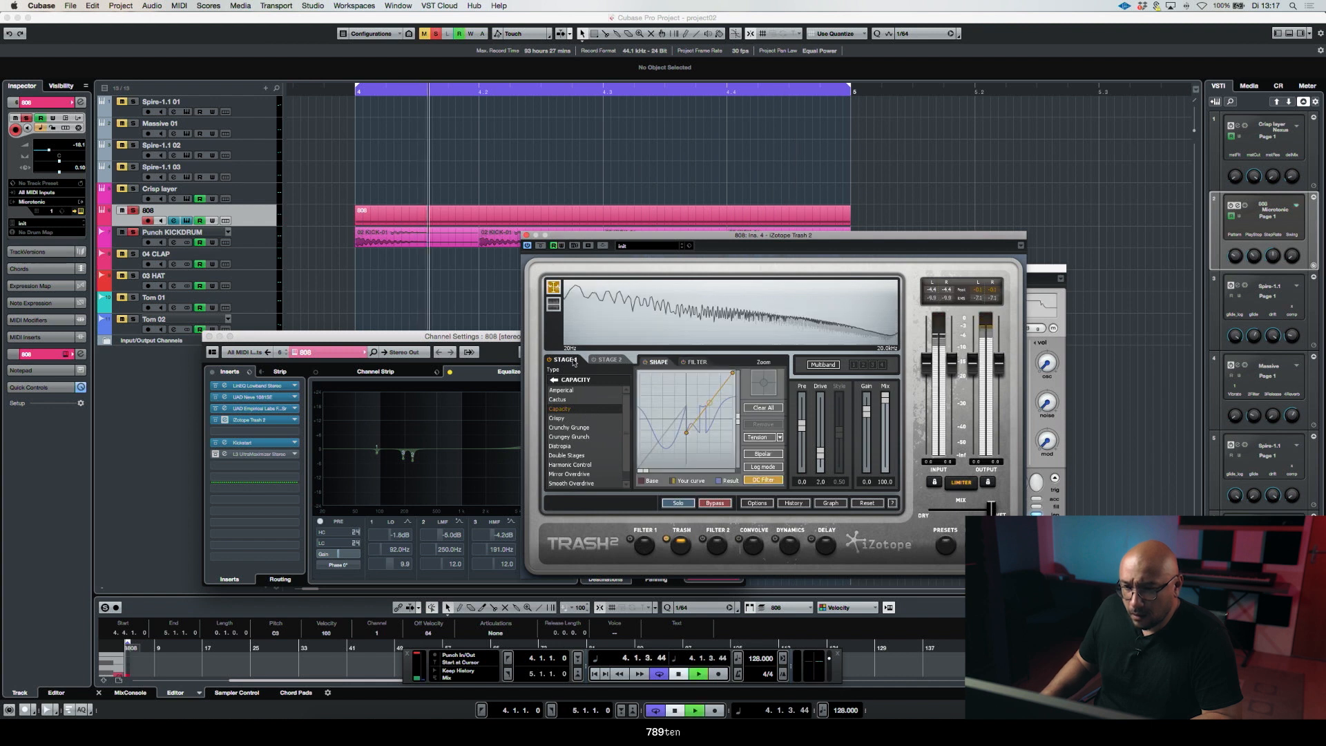
click(578, 419)
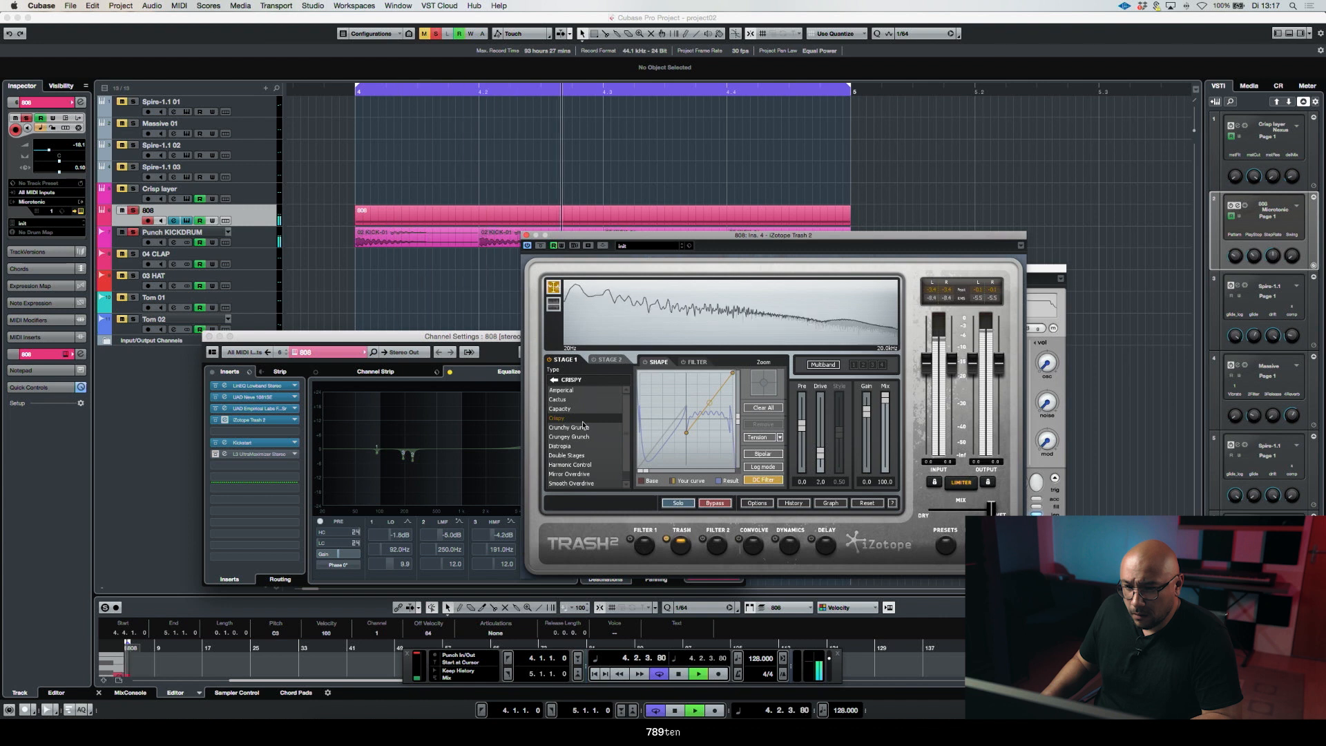
click(576, 391)
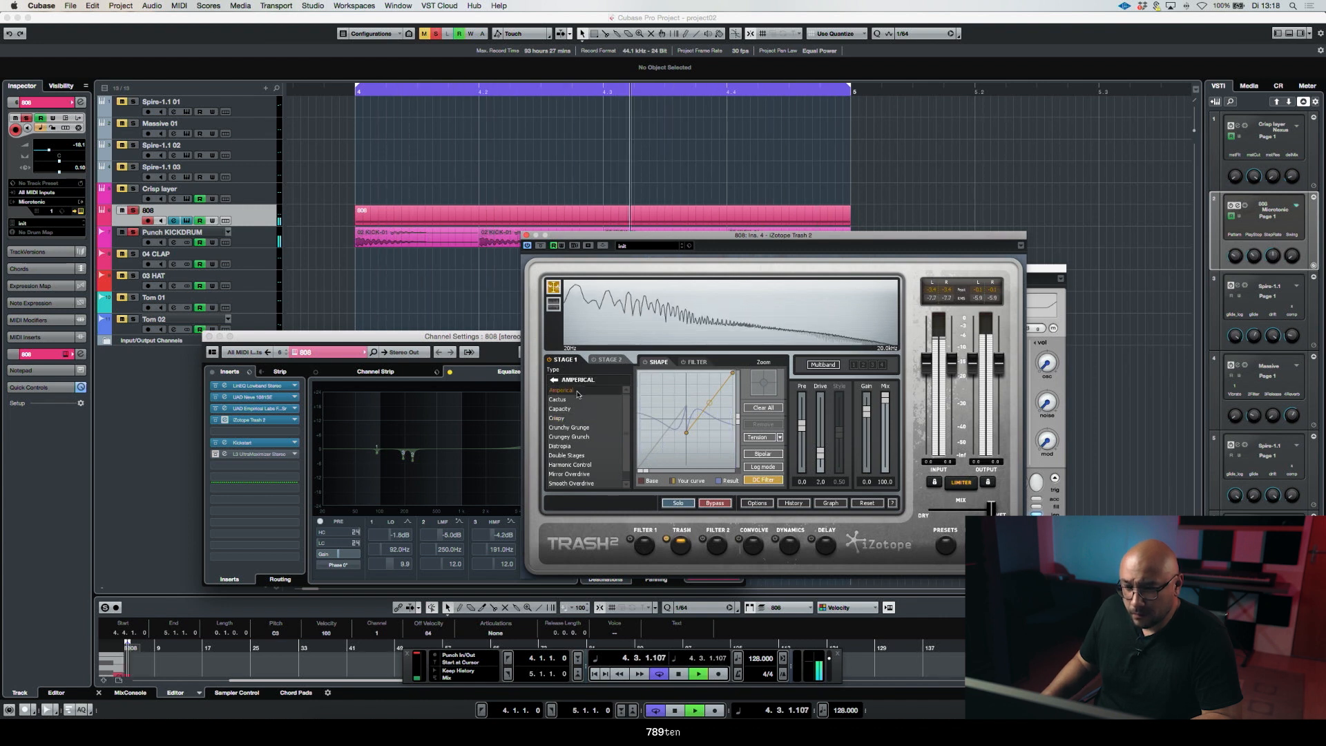
click(578, 399)
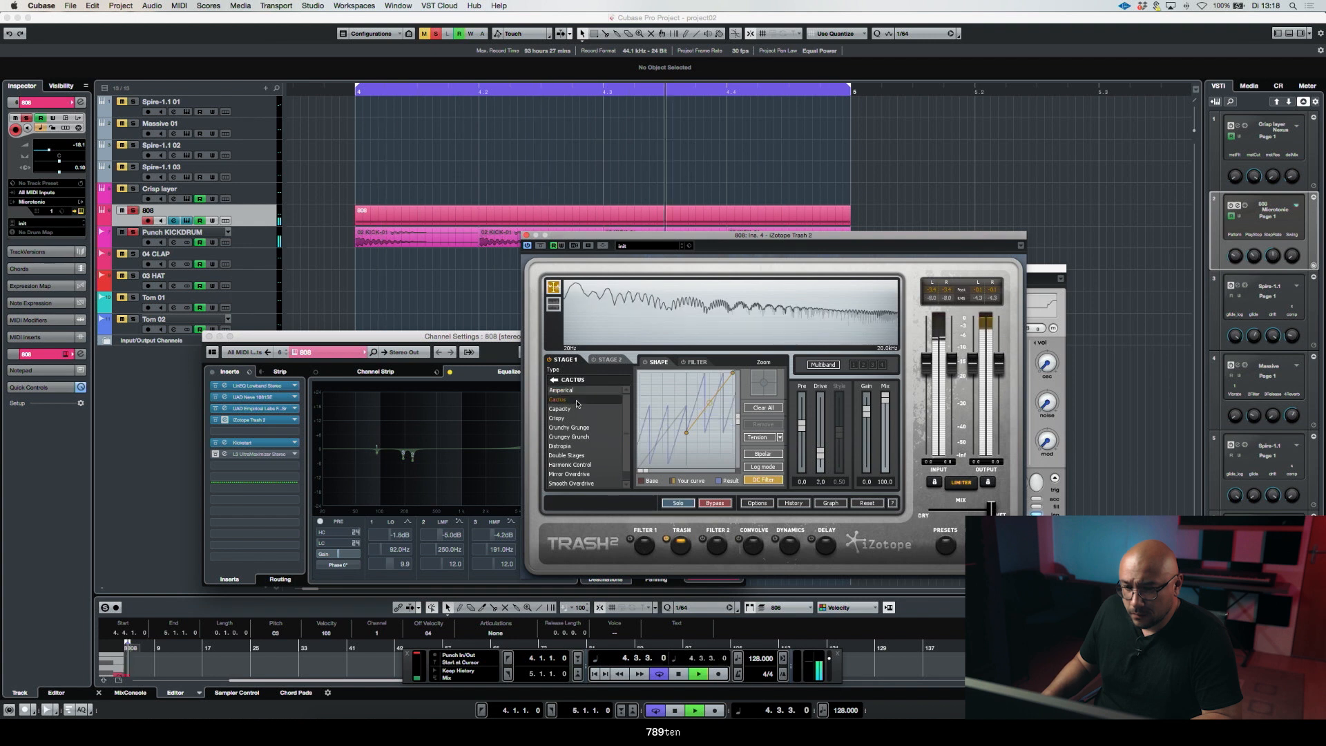
key(space)
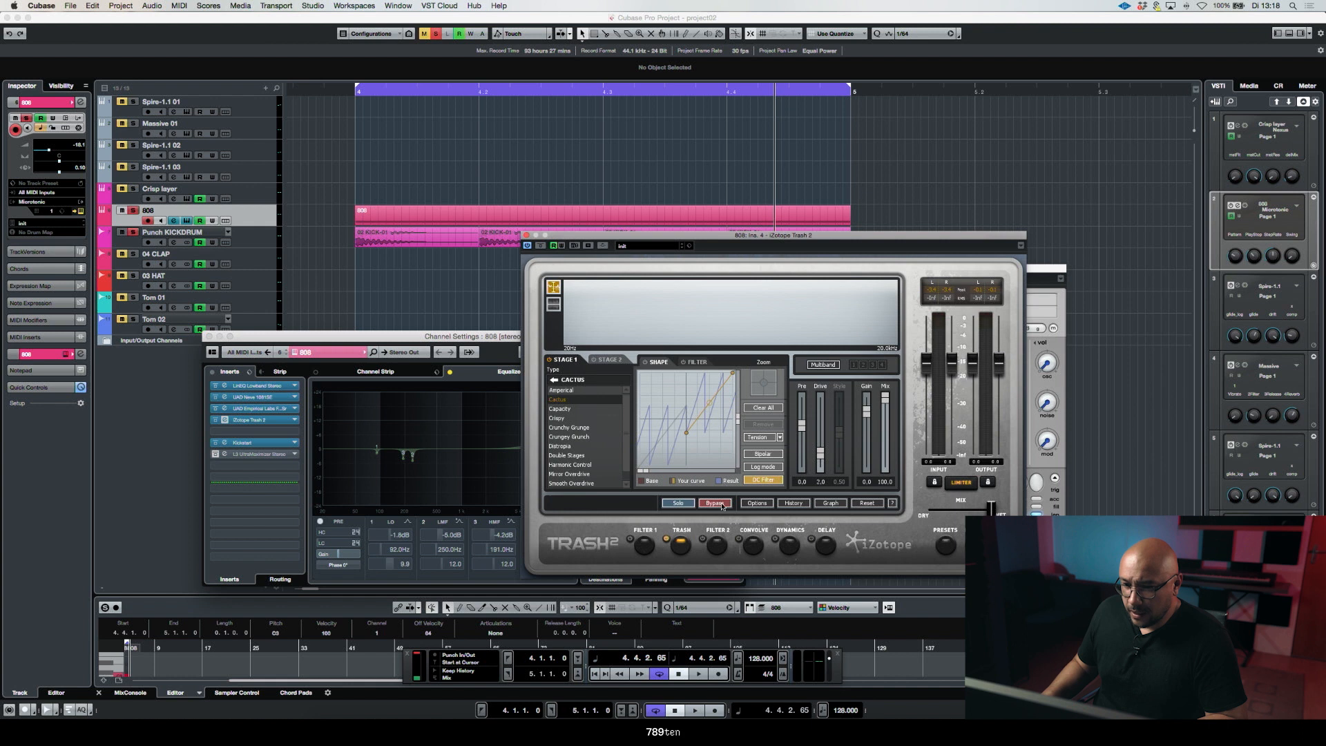
Show the Filter 2 module while the loop plays, stop playback, and enable Filter 2
key(space)
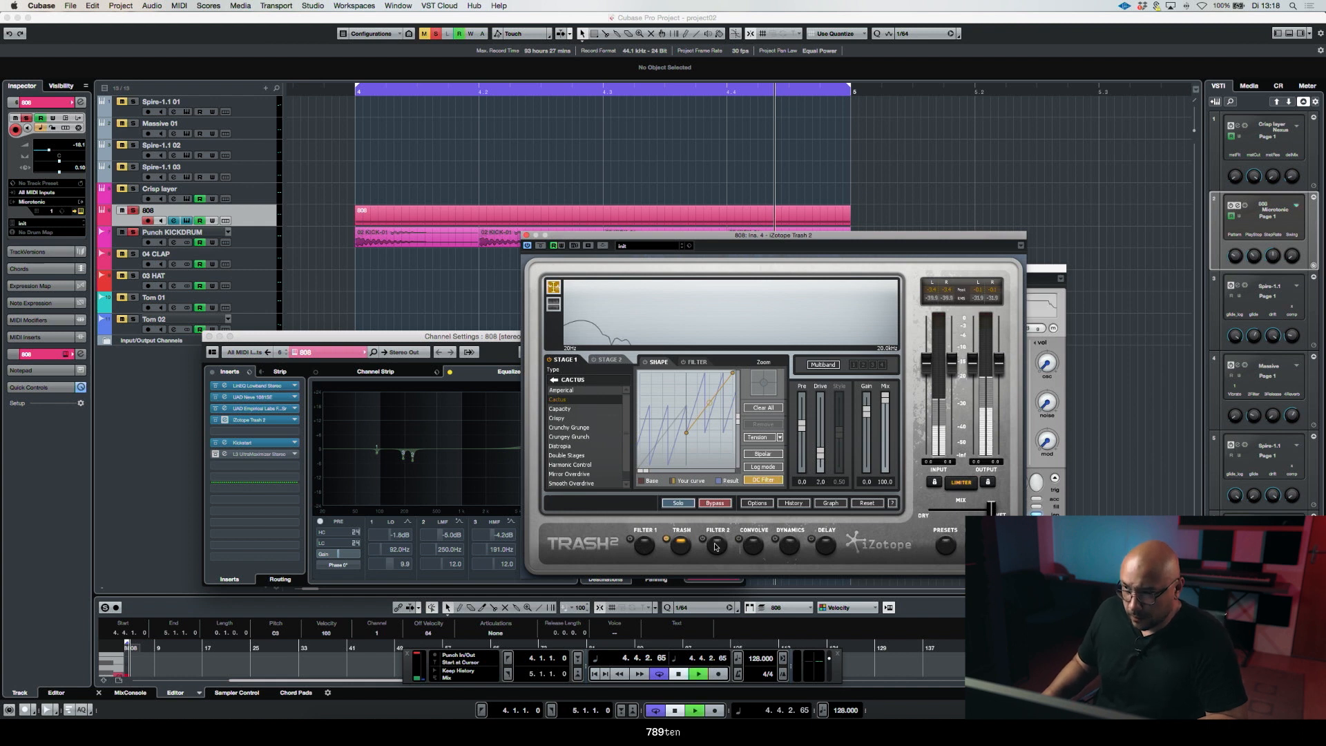
click(714, 545)
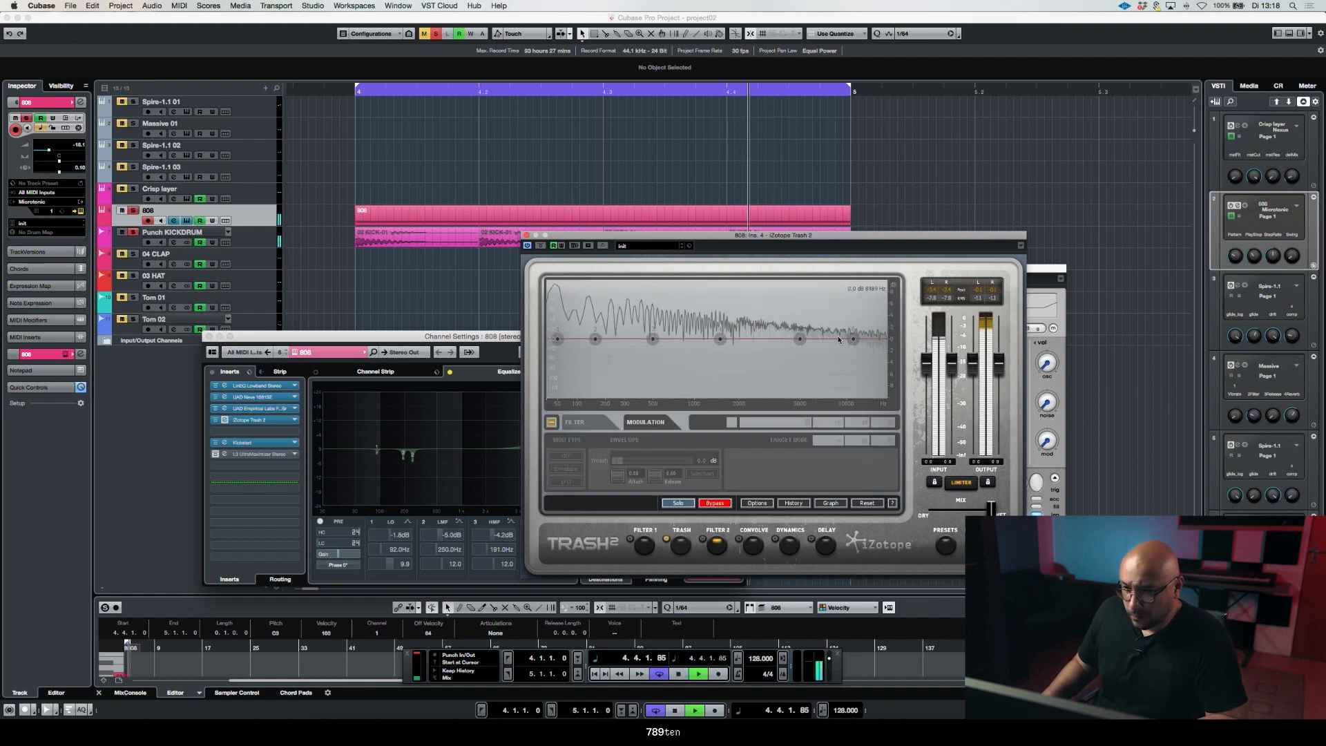
key(space)
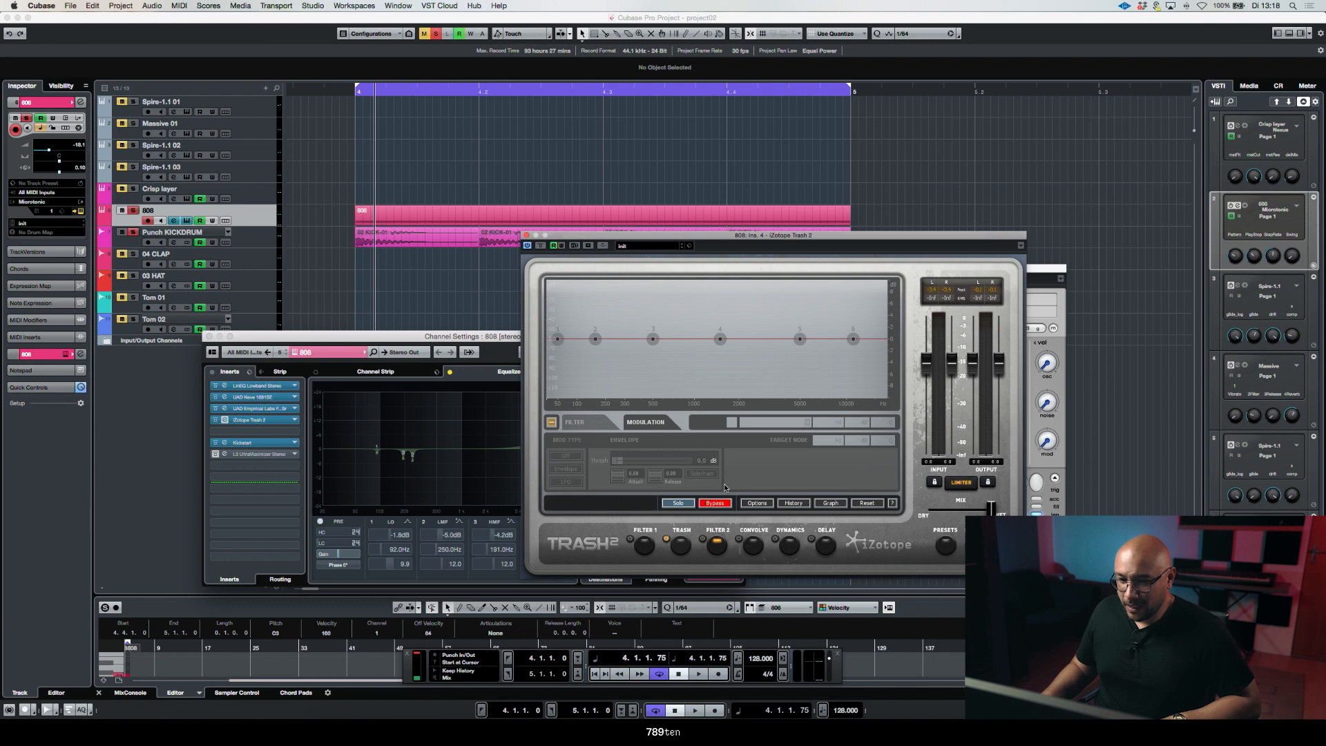
click(703, 540)
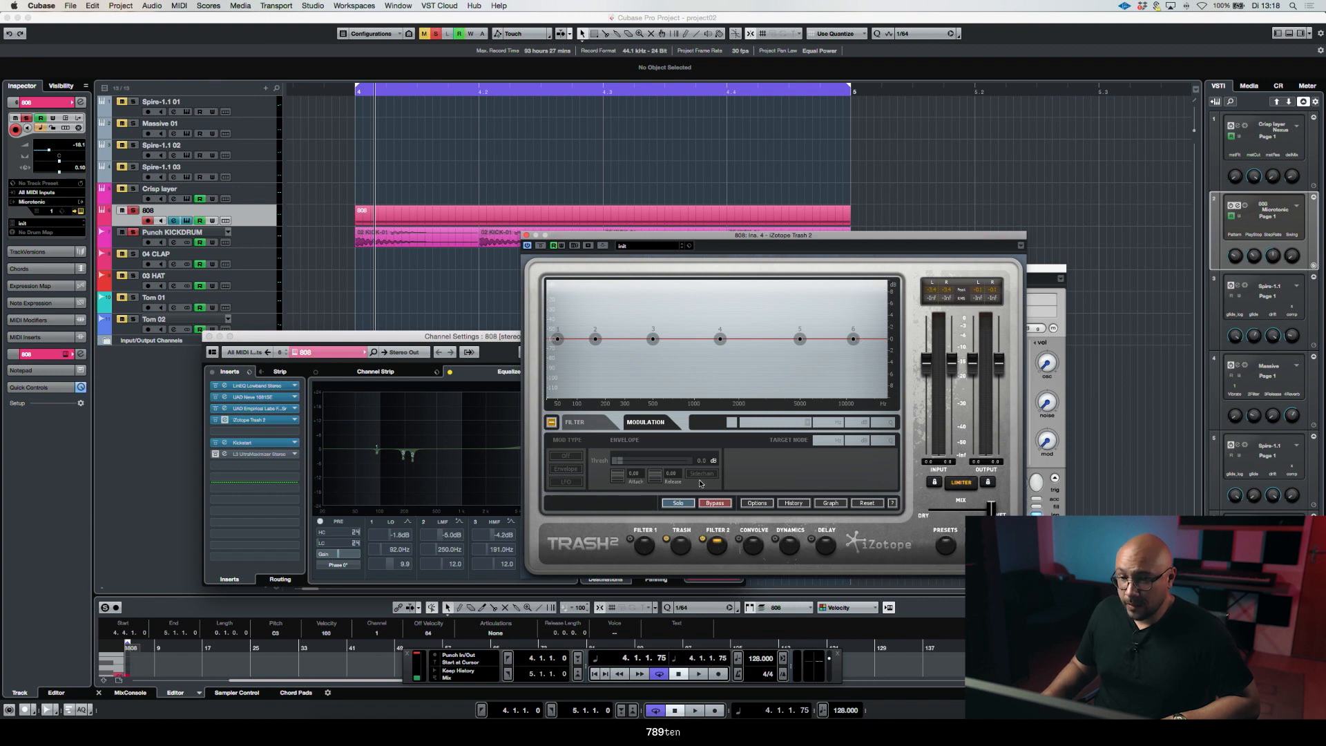
Pull Filter 2's Clean High Shelf node down to -10.0 dB at about 1.3 kHz while listening to the loop
click(852, 339)
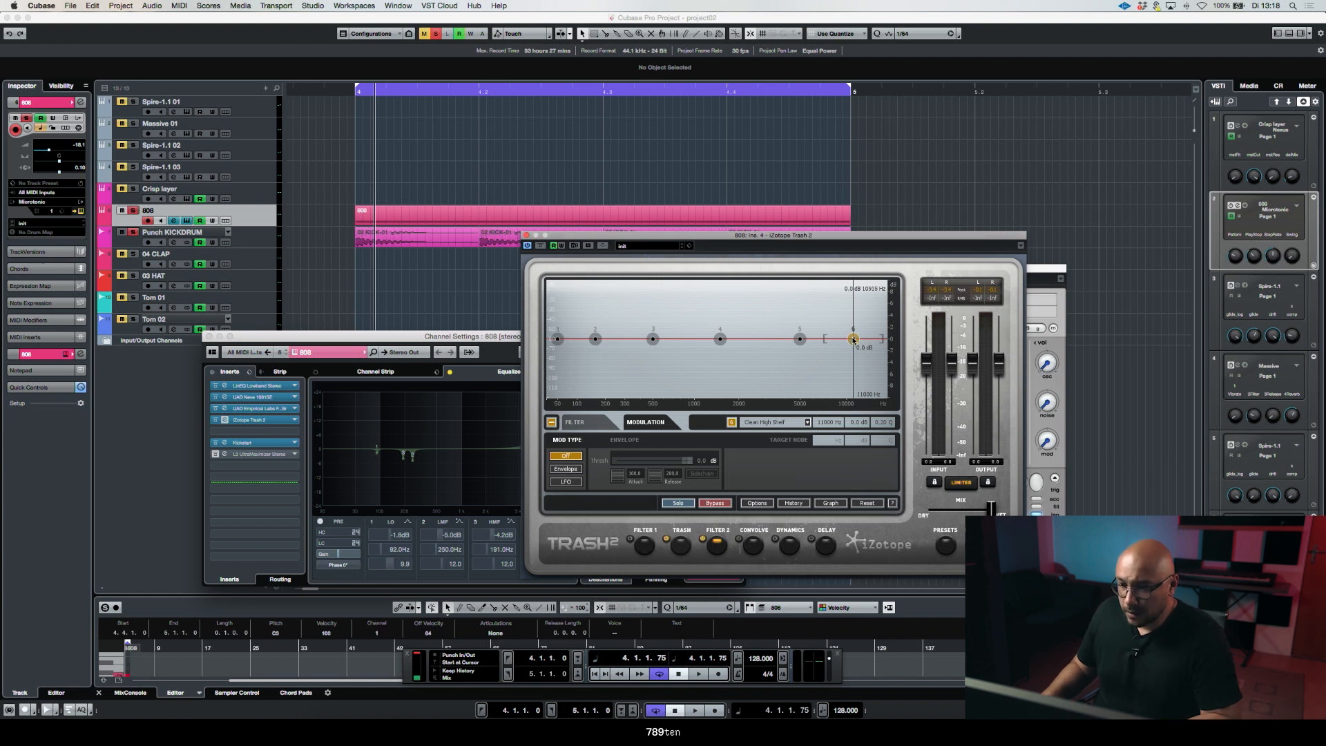
drag(852, 342, 791, 381)
key(space)
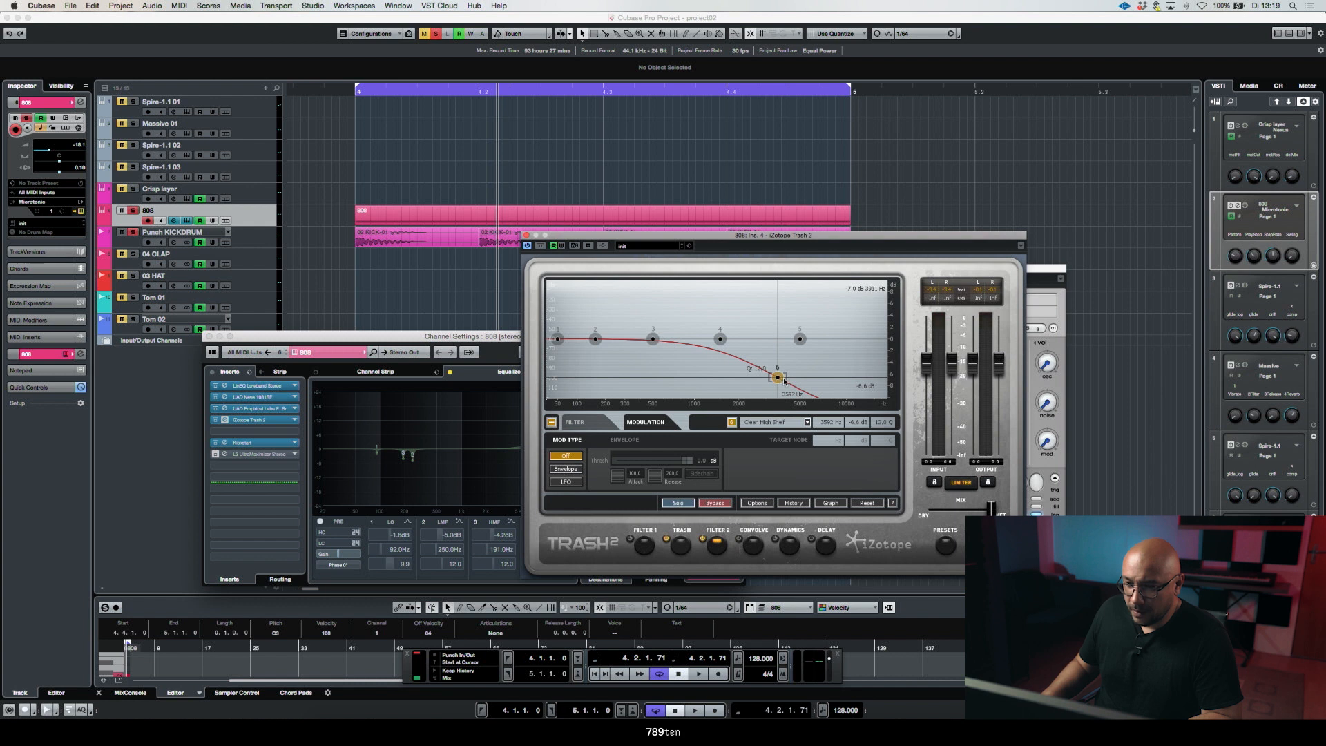
key(space)
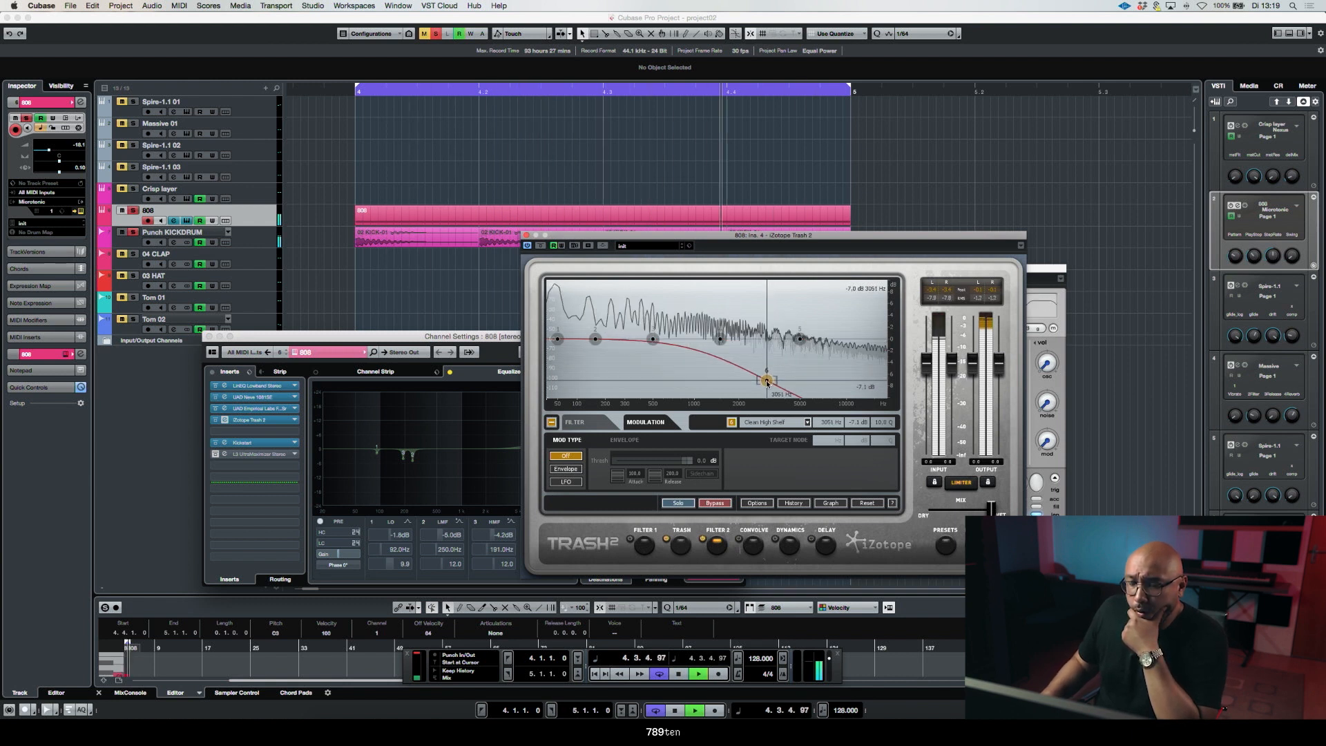
drag(763, 388, 706, 404)
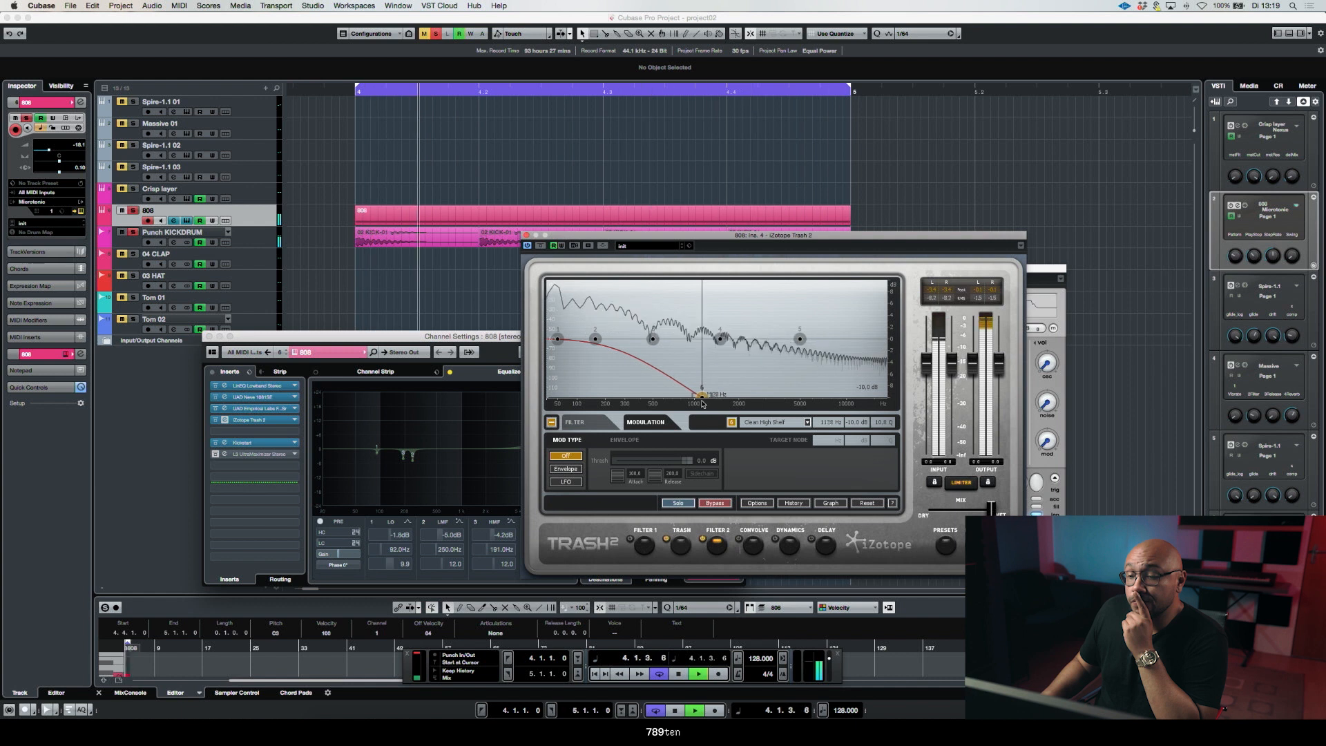
drag(701, 401, 710, 399)
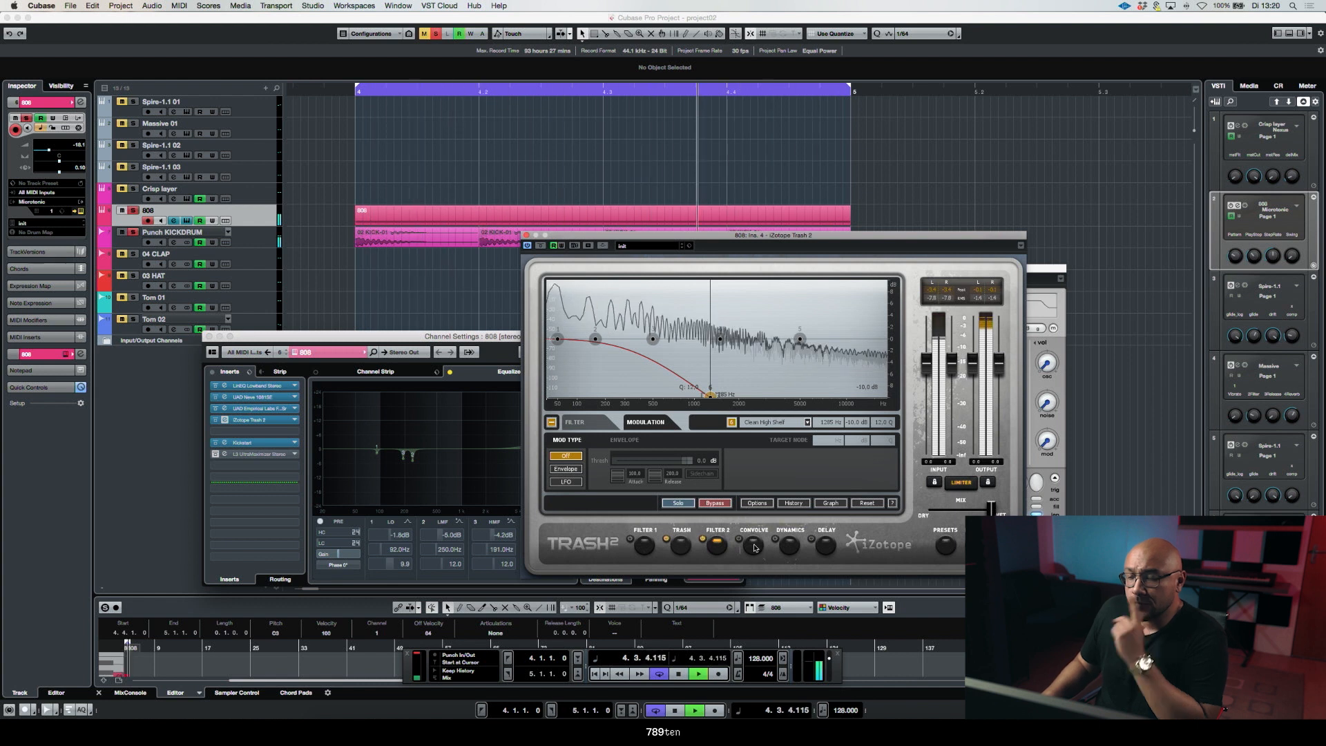
In Filter 1, cut a Clean Peak node by about 6 dB at 82 Hz, narrow its Q, and stop playback
key(space)
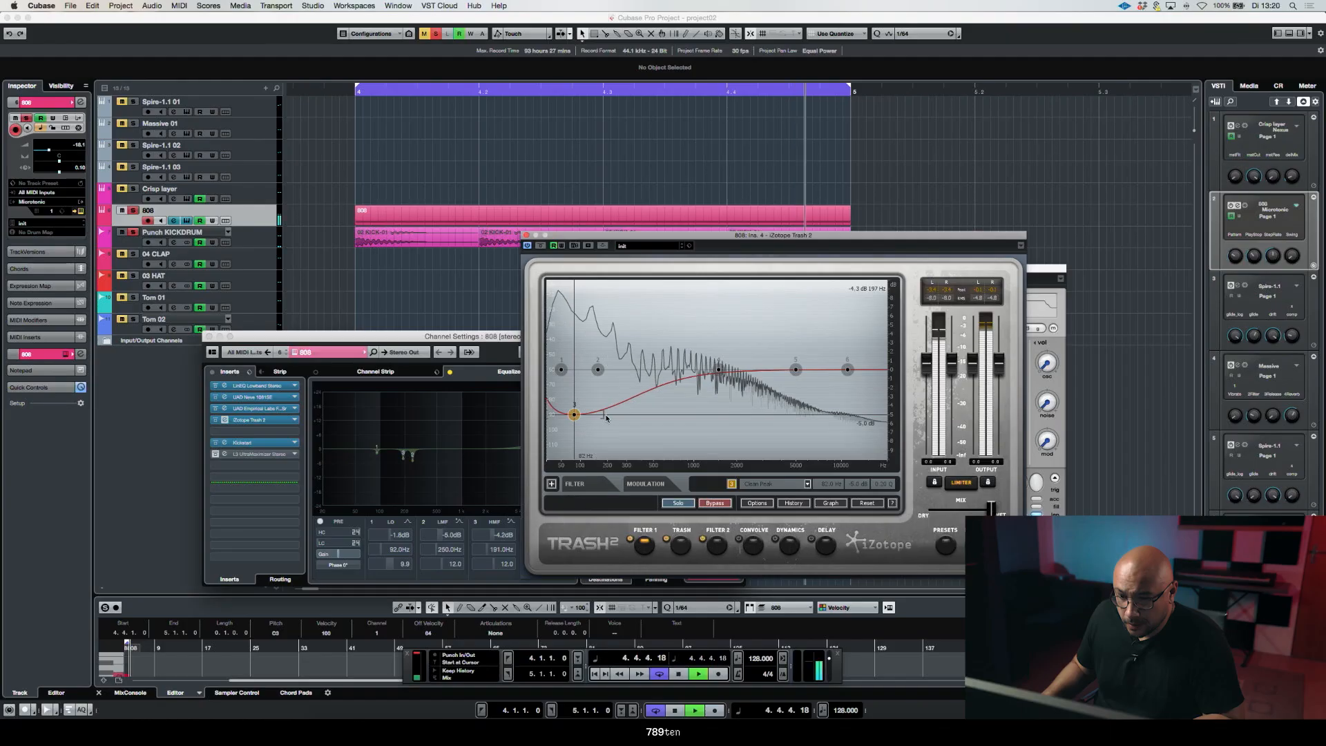
drag(584, 418, 587, 418)
key(space)
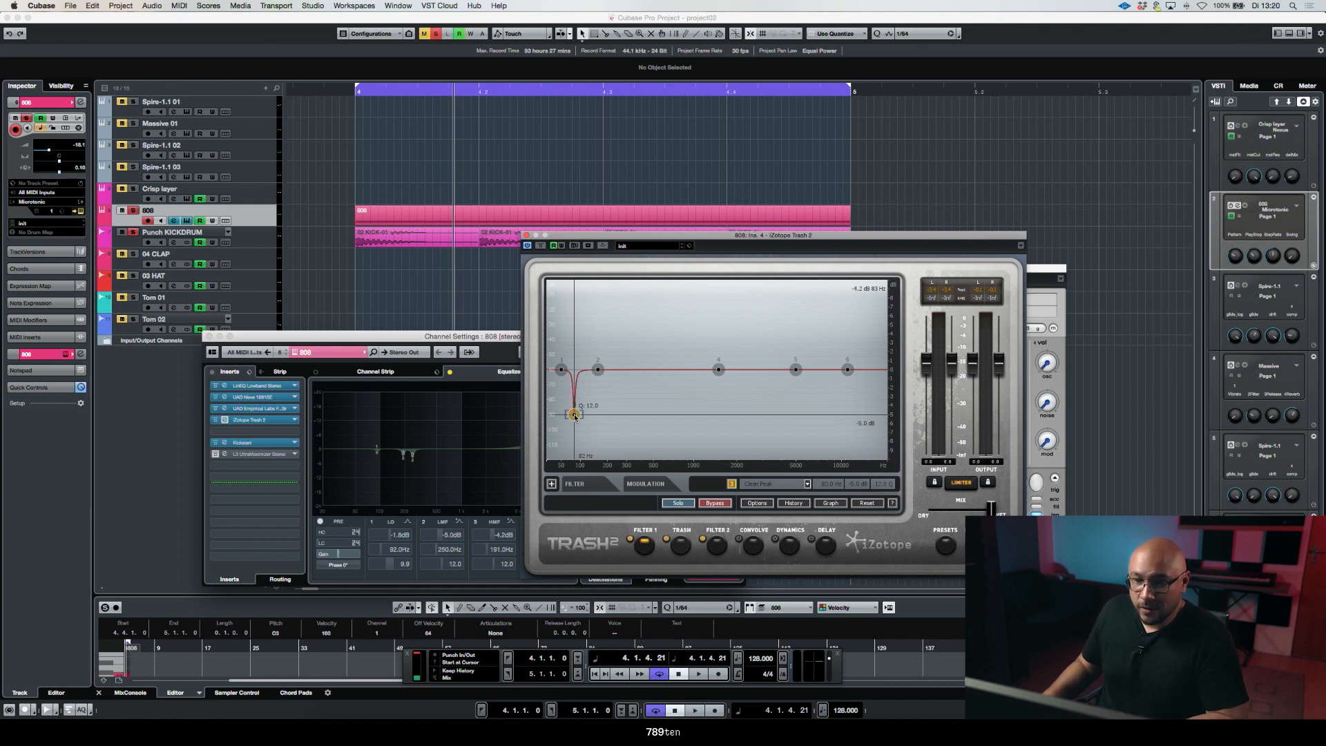
Sweep Filter 1's Clean Peak node through a low-end boost during playback, and settle it as a deeper narrow cut at about 57 Hz
key(space)
drag(573, 415, 560, 312)
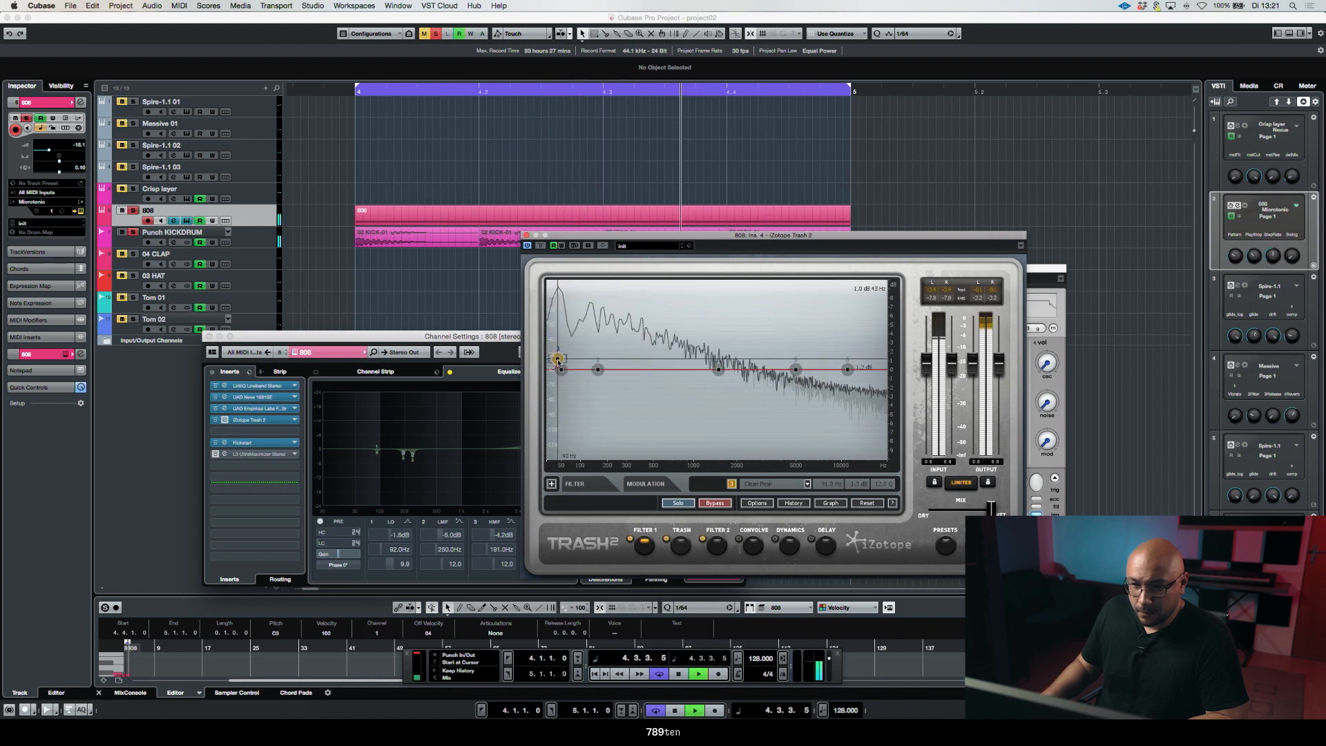
drag(559, 370, 573, 445)
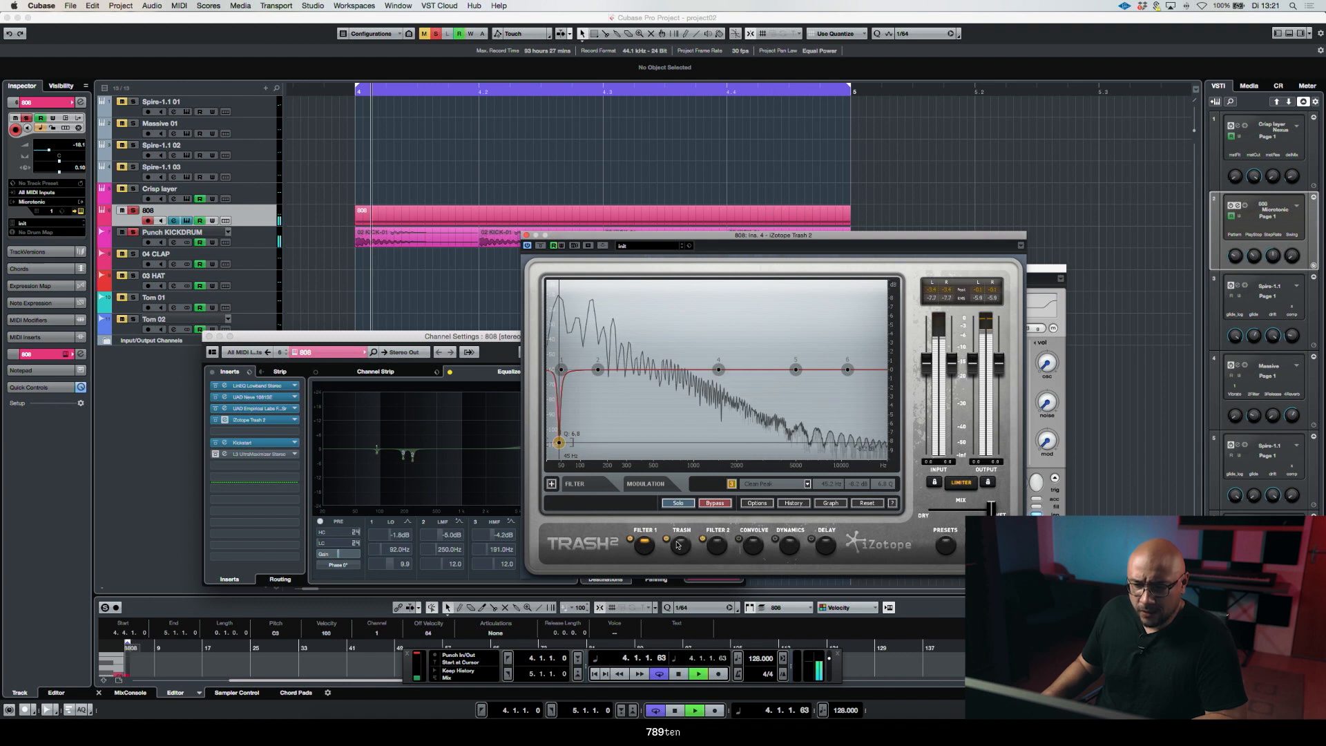
drag(562, 447, 568, 446)
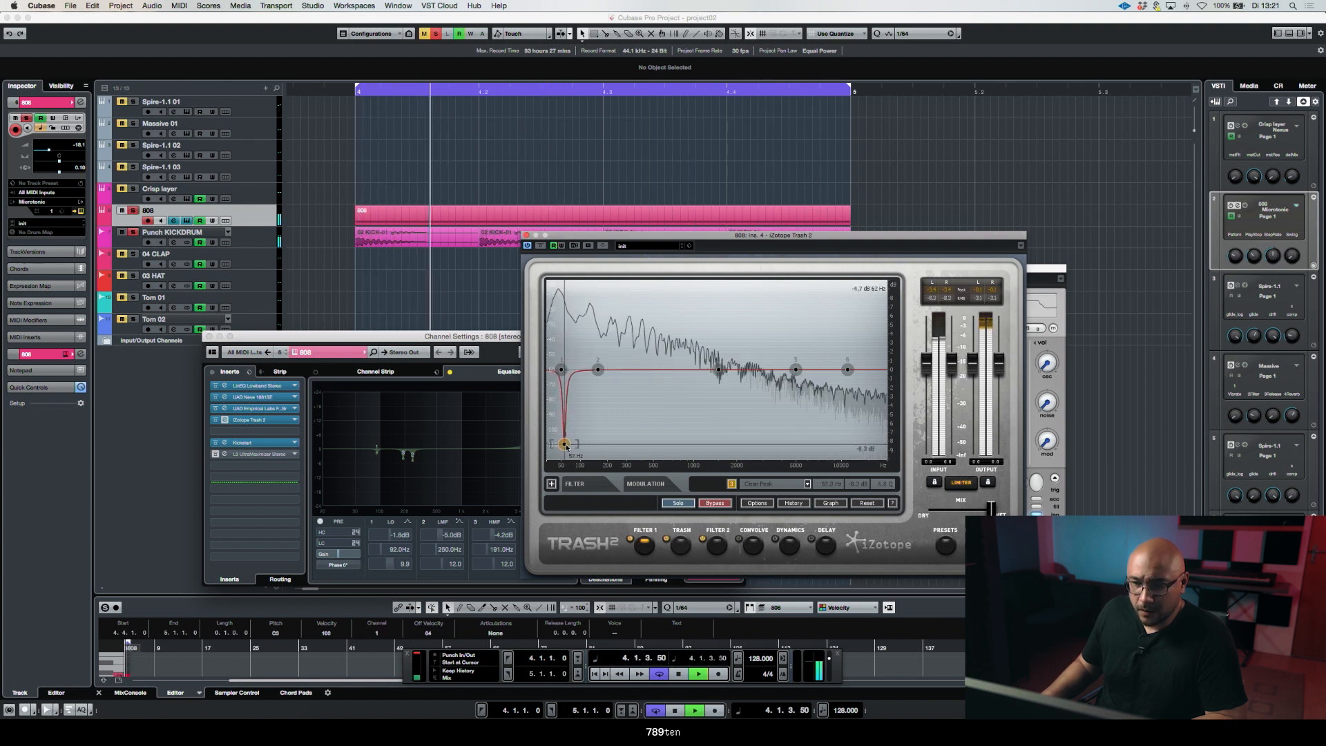
Compare the sound with Filter 1 switched off and back on, and fine-tune the low cut's Q
click(630, 539)
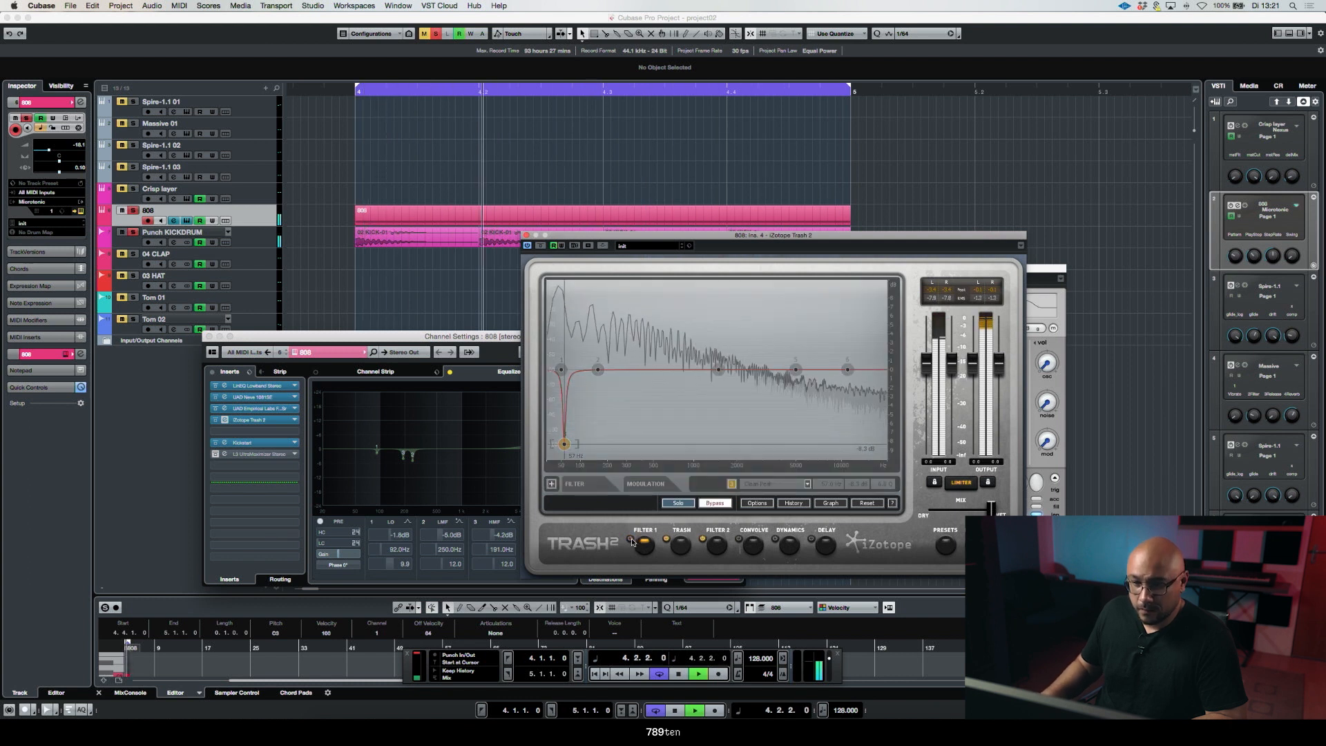
click(632, 540)
scroll(577, 447, up, 5)
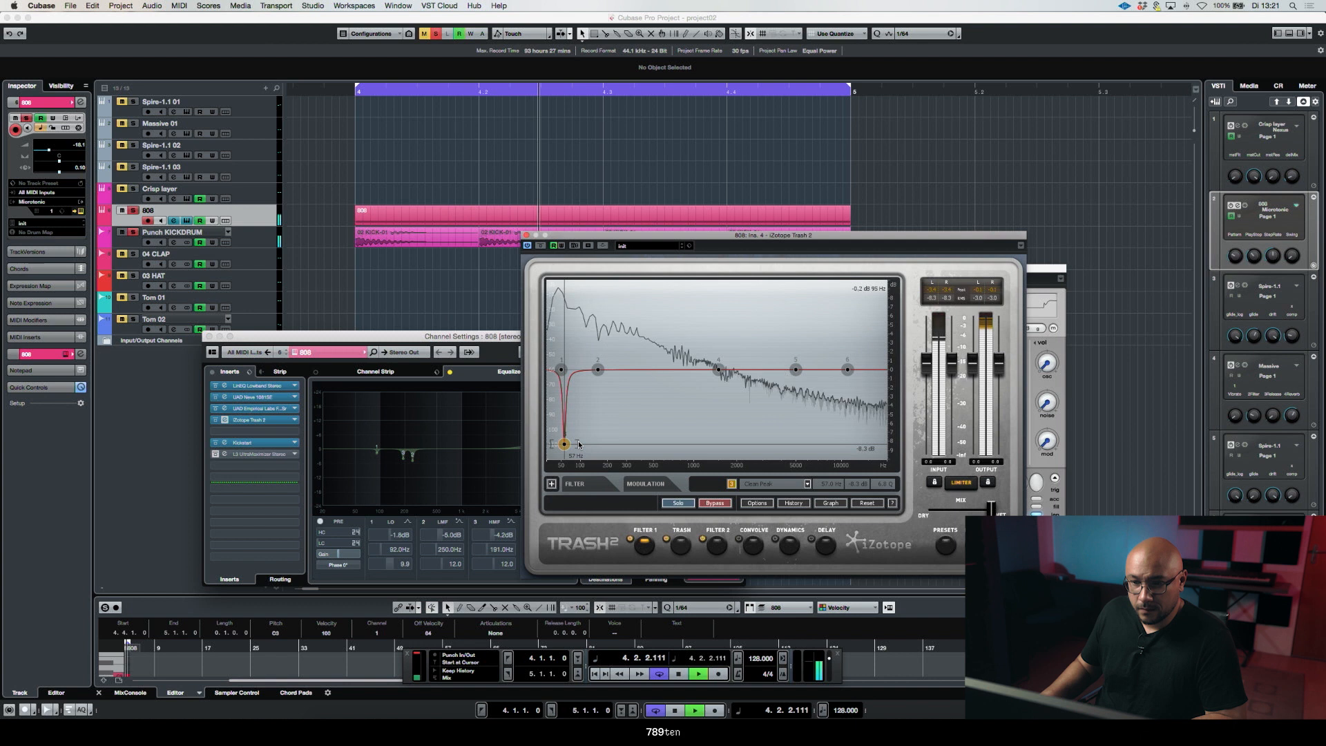
Move Filter 1's narrow Clean Peak cut to about 145 Hz, and compare the sound with Filter 1 off and on
drag(566, 447, 594, 444)
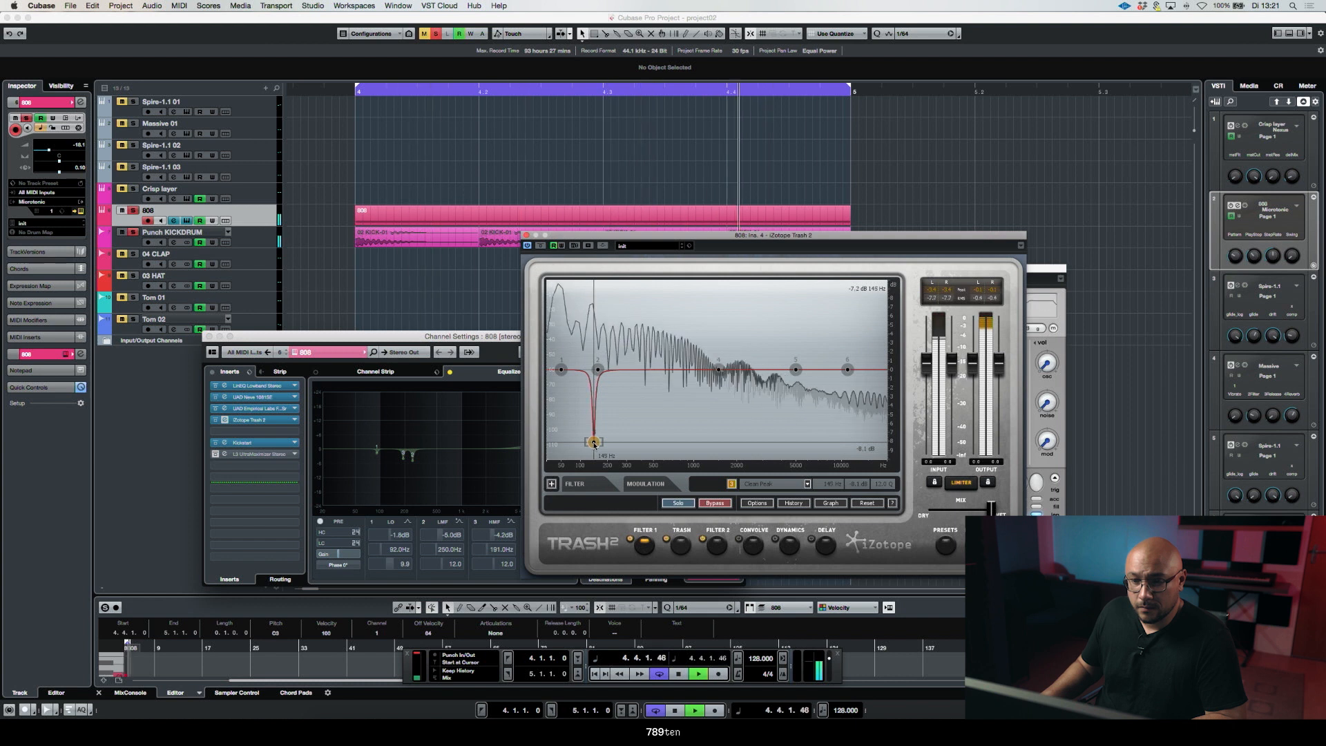
click(630, 540)
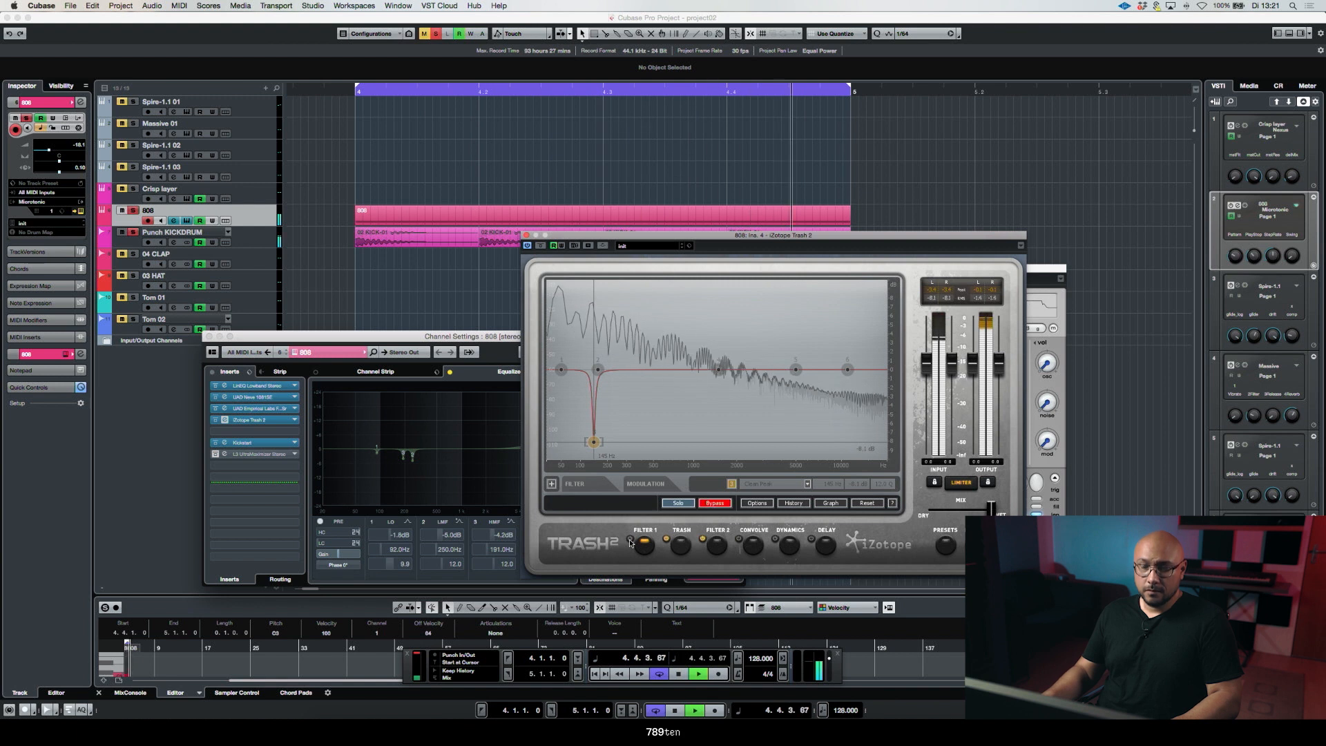
click(629, 539)
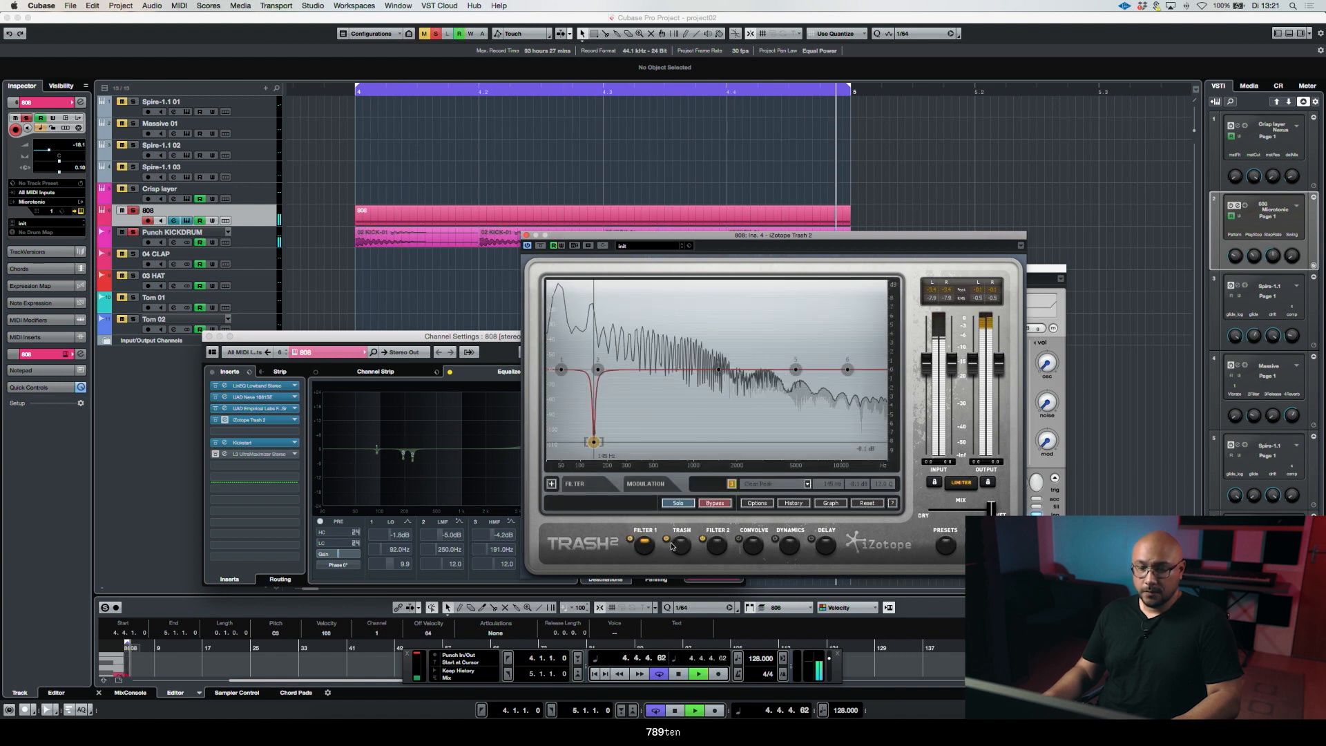
key(space)
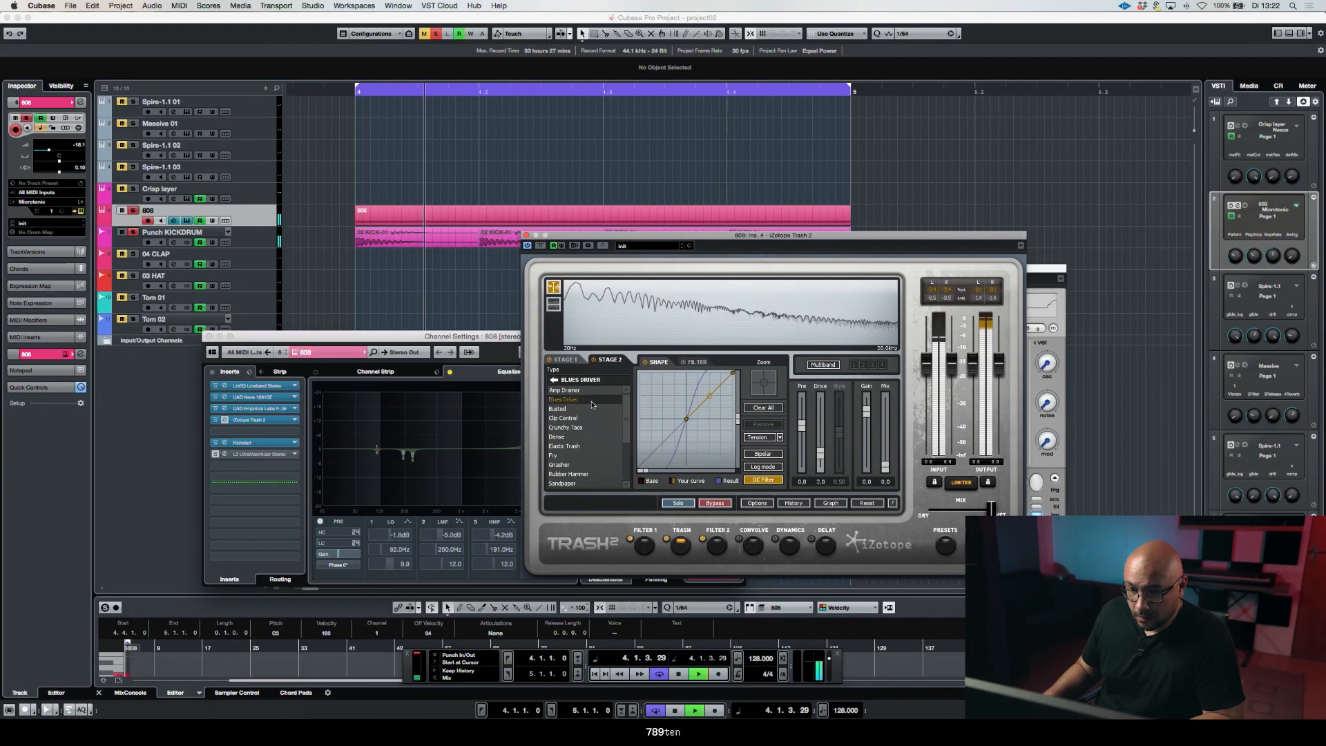
Audition Crunchy Taco, Clip Control and Blues Driver in Trash Stage 2 while raising the stage's mix up to 100
click(594, 427)
drag(886, 467, 885, 446)
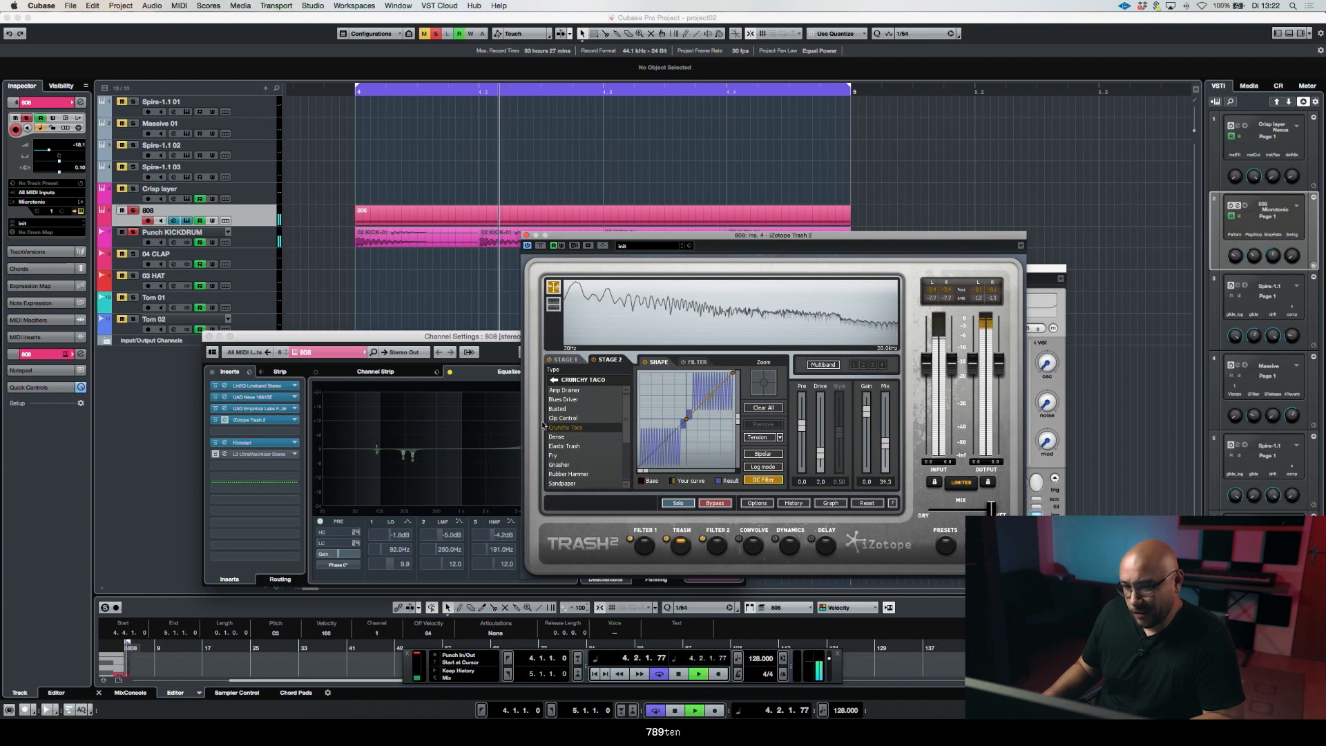
click(579, 417)
click(581, 400)
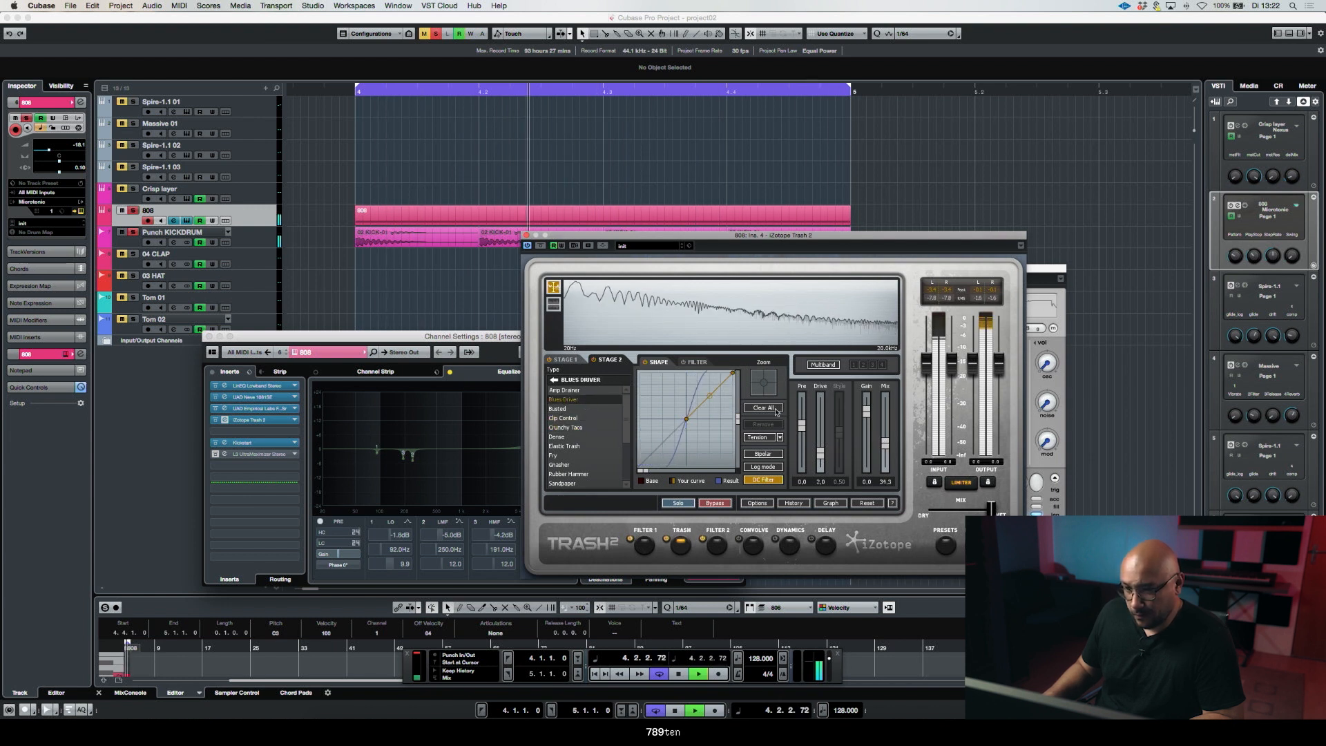
drag(887, 427, 889, 395)
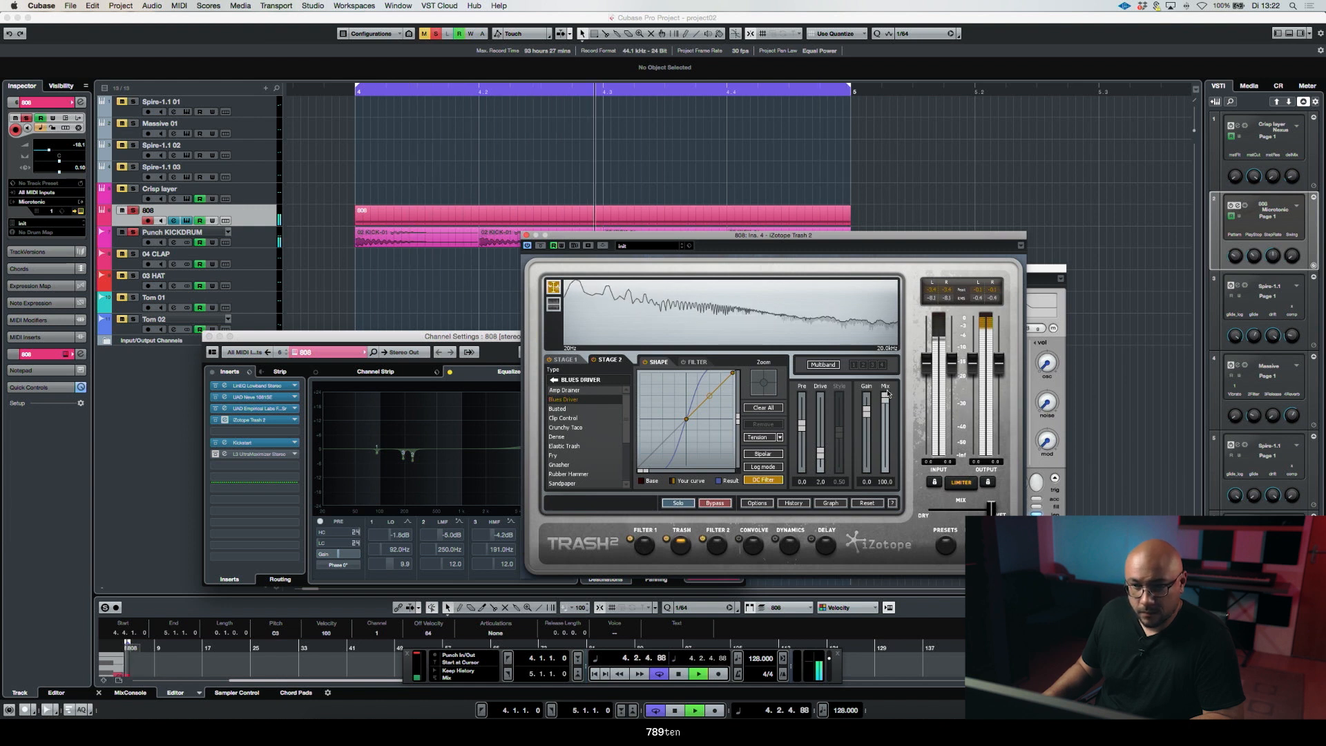
mouse_move(889, 394)
mouse_down()
mouse_move(890, 494)
mouse_move(891, 376)
mouse_up()
key(space)
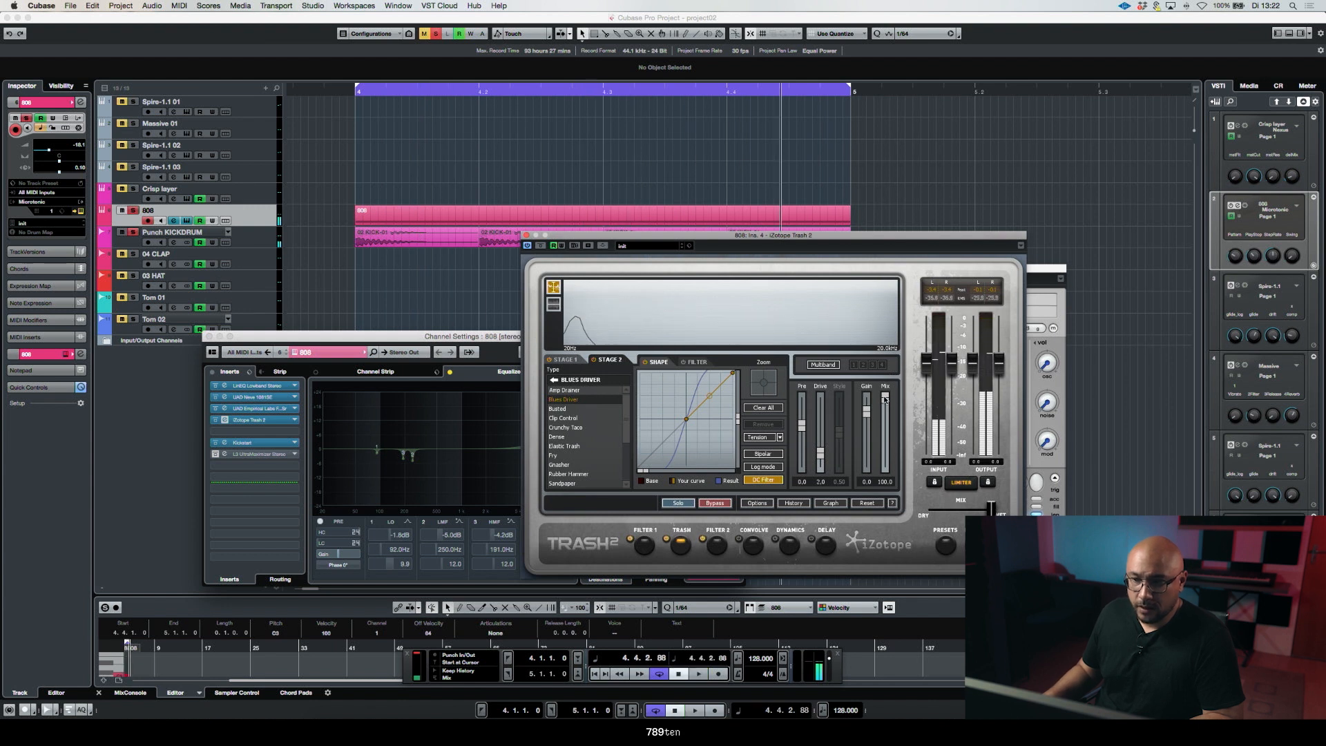
Bring Trash Stage 2's mix down to 0, and switch off both Stage 2 and Filter 1
drag(885, 420, 885, 419)
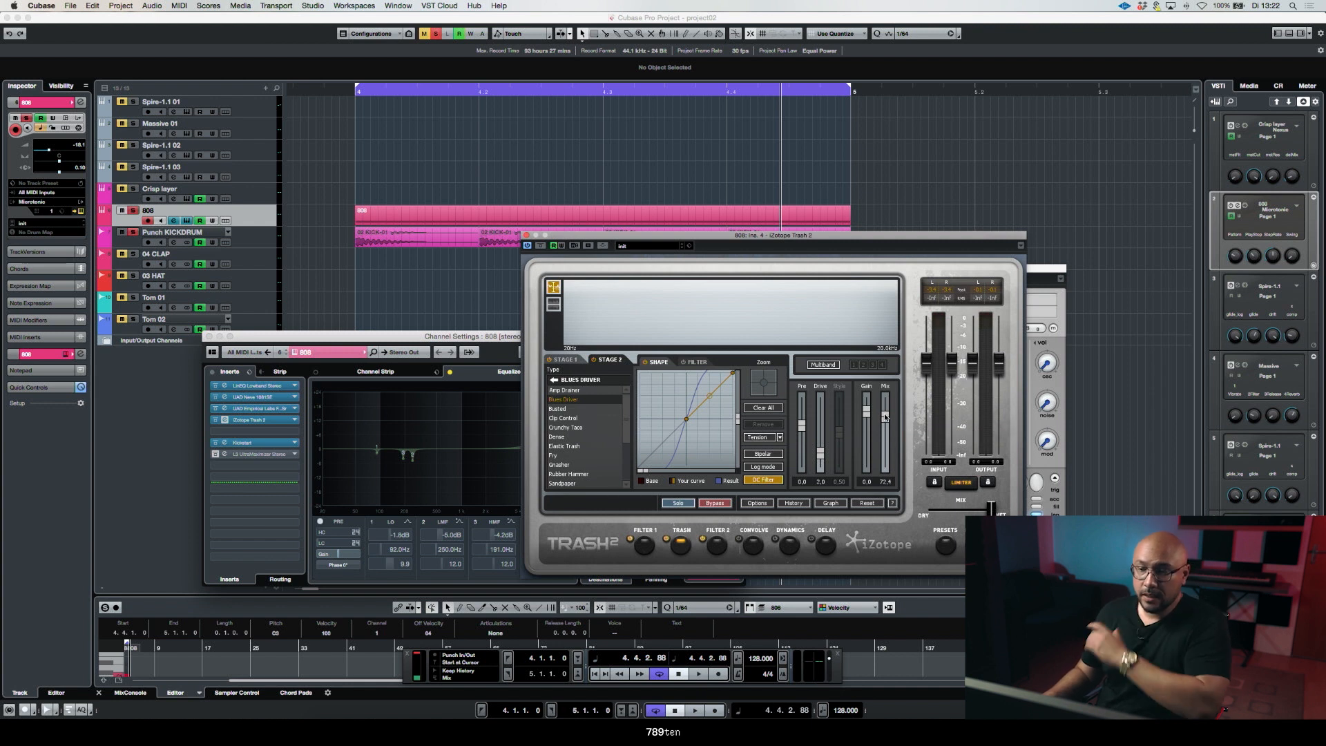
drag(886, 417, 883, 443)
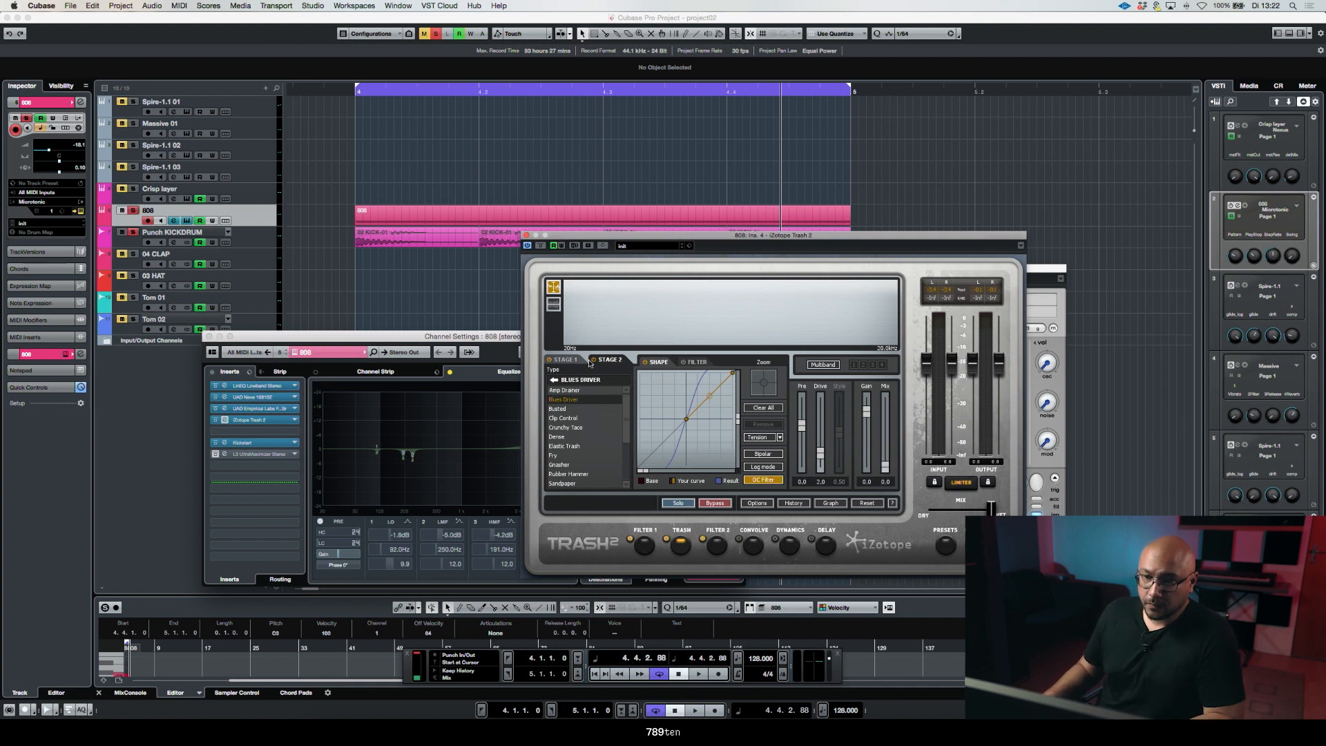
click(592, 361)
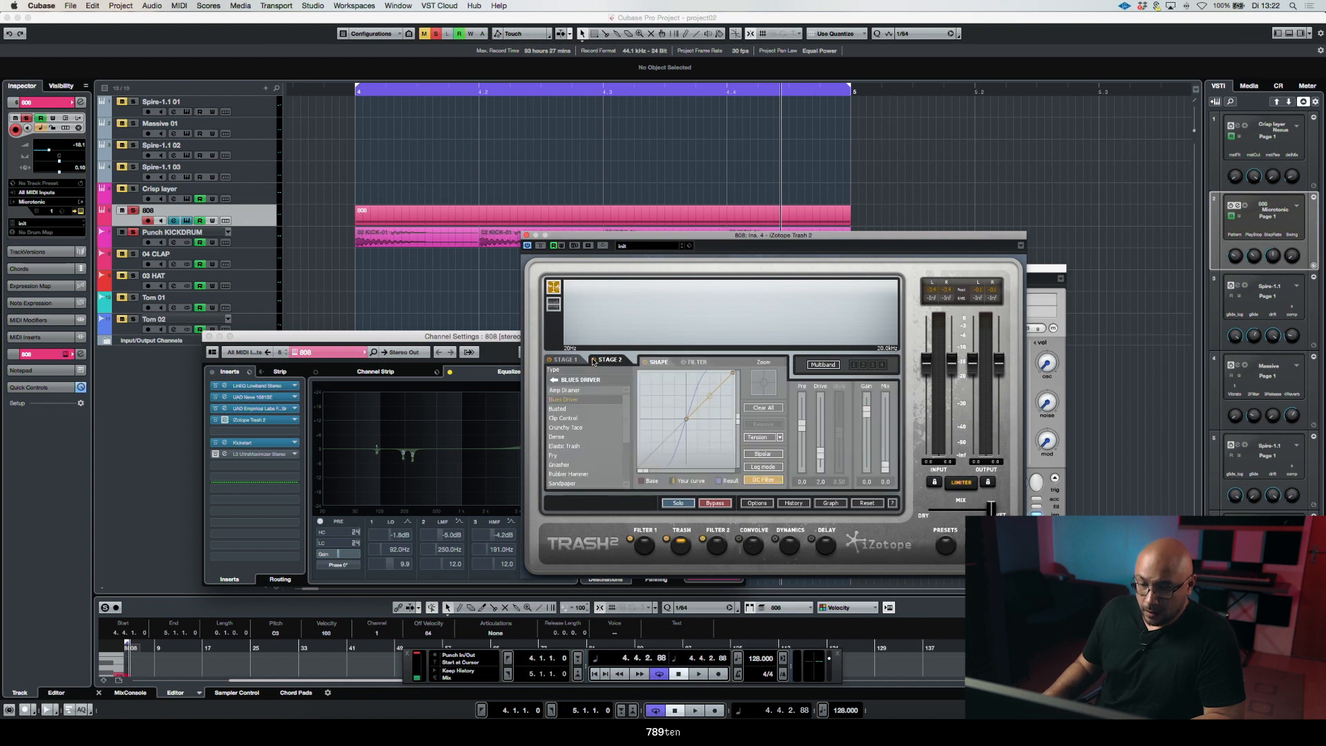
click(649, 551)
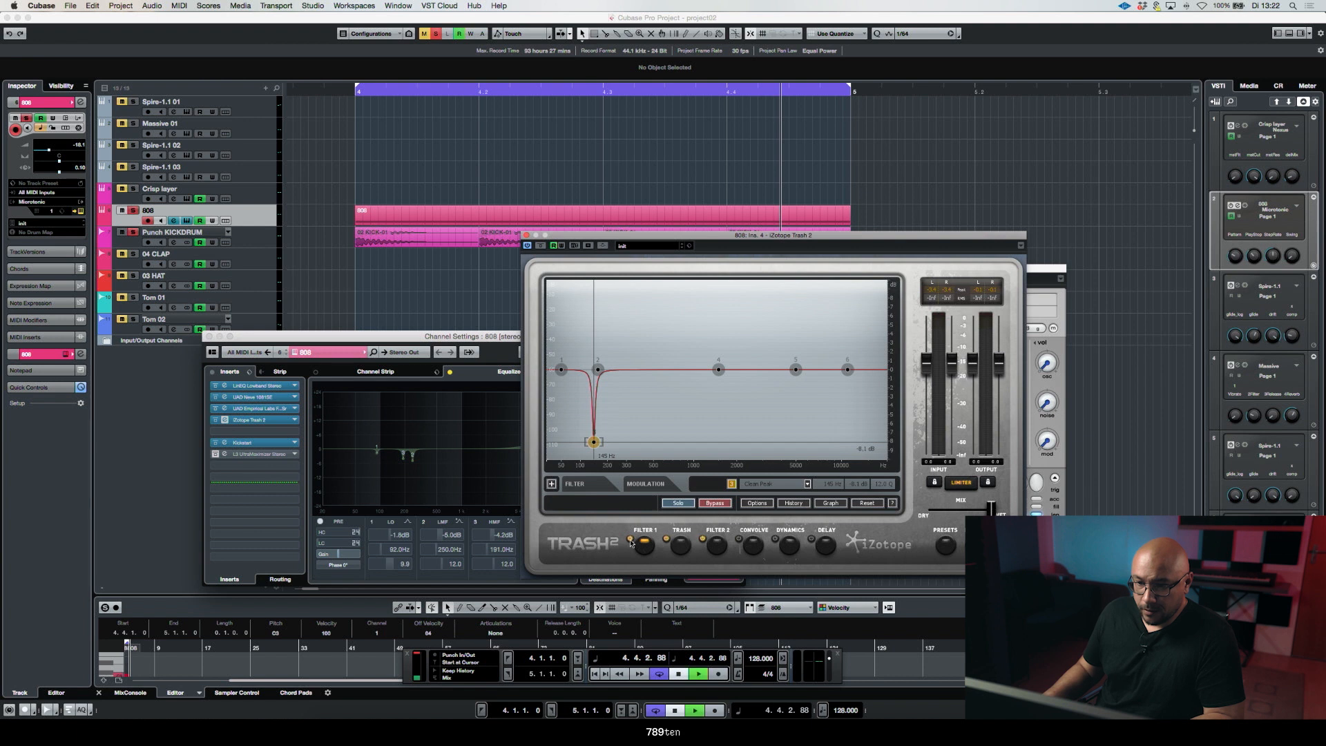
click(630, 540)
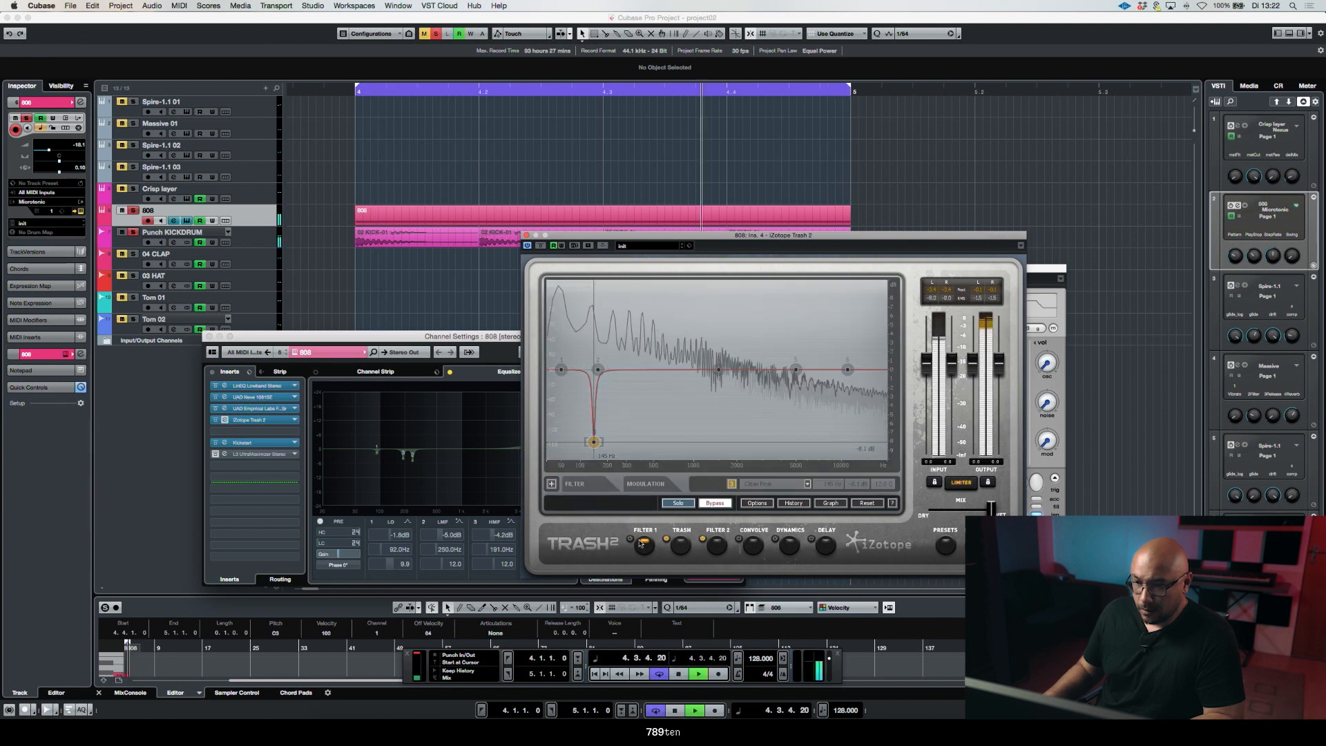
Shift Filter 2's Clean High Shelf node to about 1056 Hz at -10.0 dB, and bypass Filter 2
click(717, 546)
mouse_move(710, 398)
mouse_down()
mouse_move(674, 400)
mouse_move(701, 402)
mouse_up()
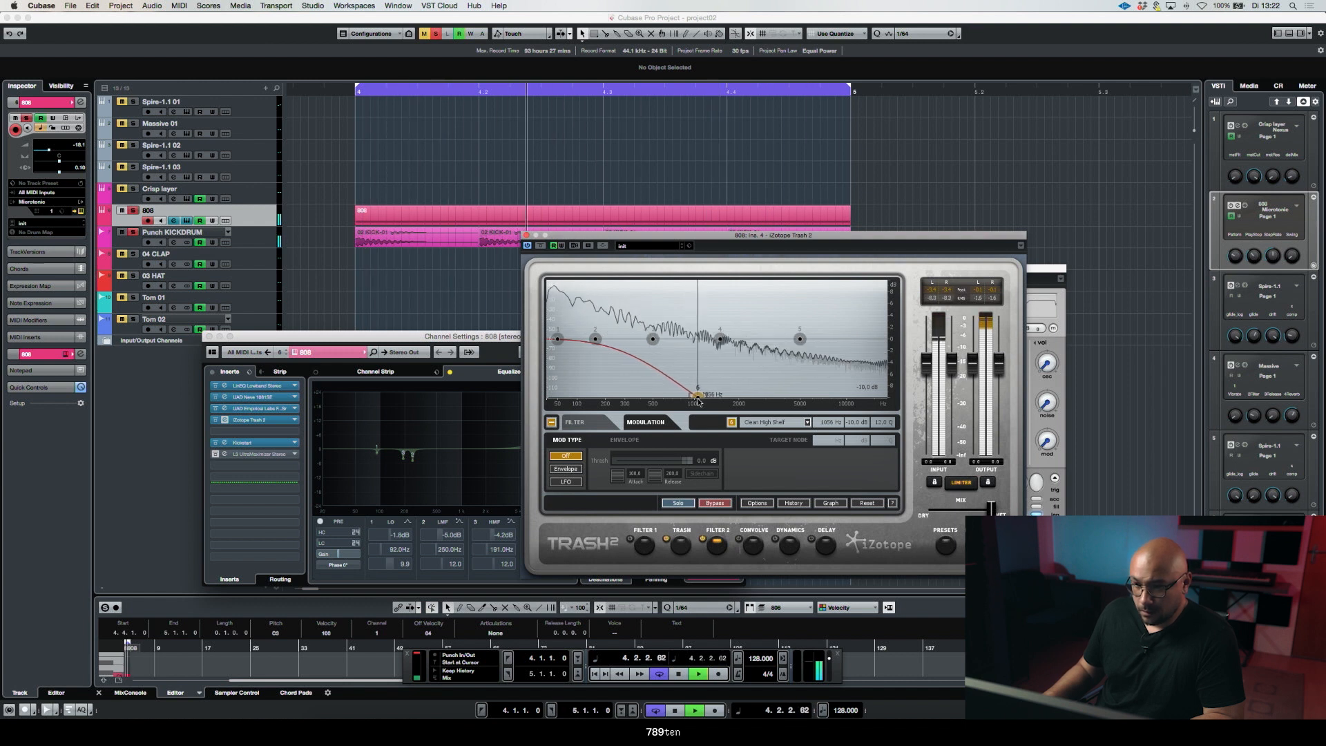
click(703, 538)
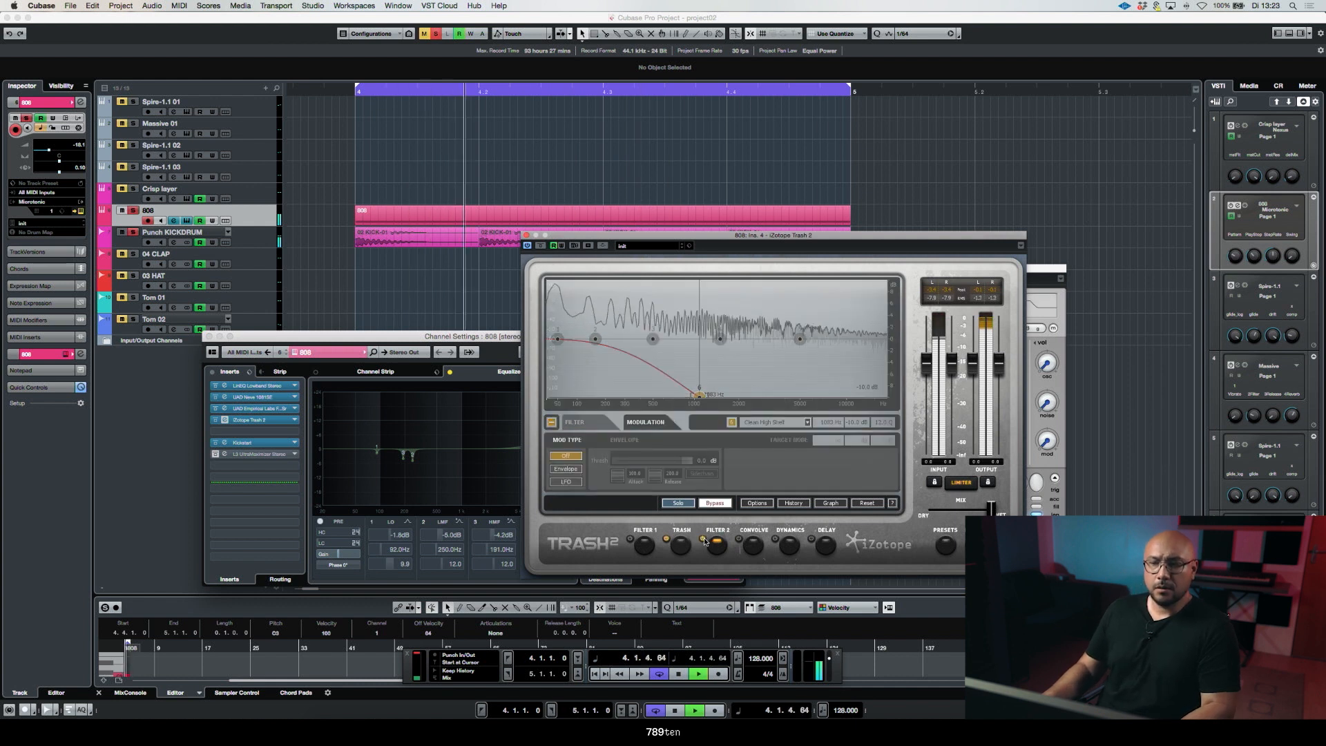
Compare the Cactus, Capacity and Crispy distortions in Trash Stage 1 during playback, settle on Cactus, and stop playback
click(681, 540)
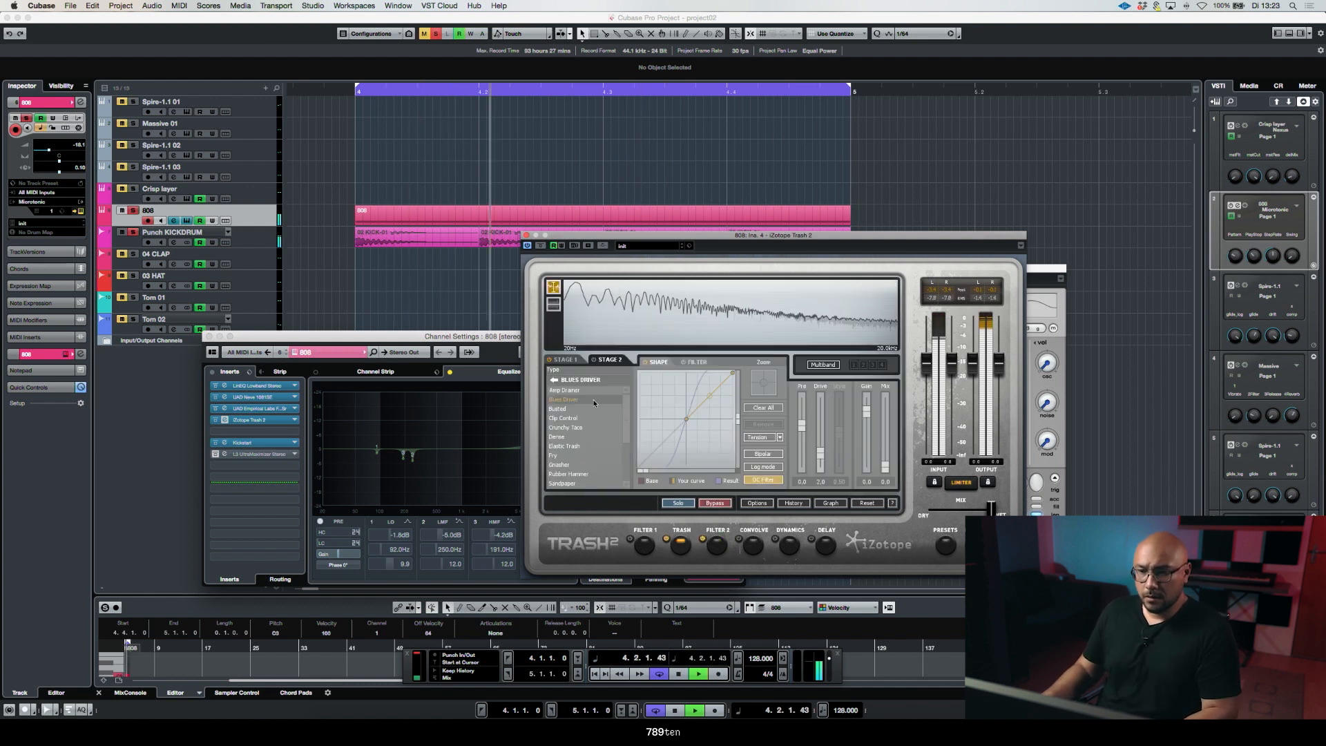
click(565, 359)
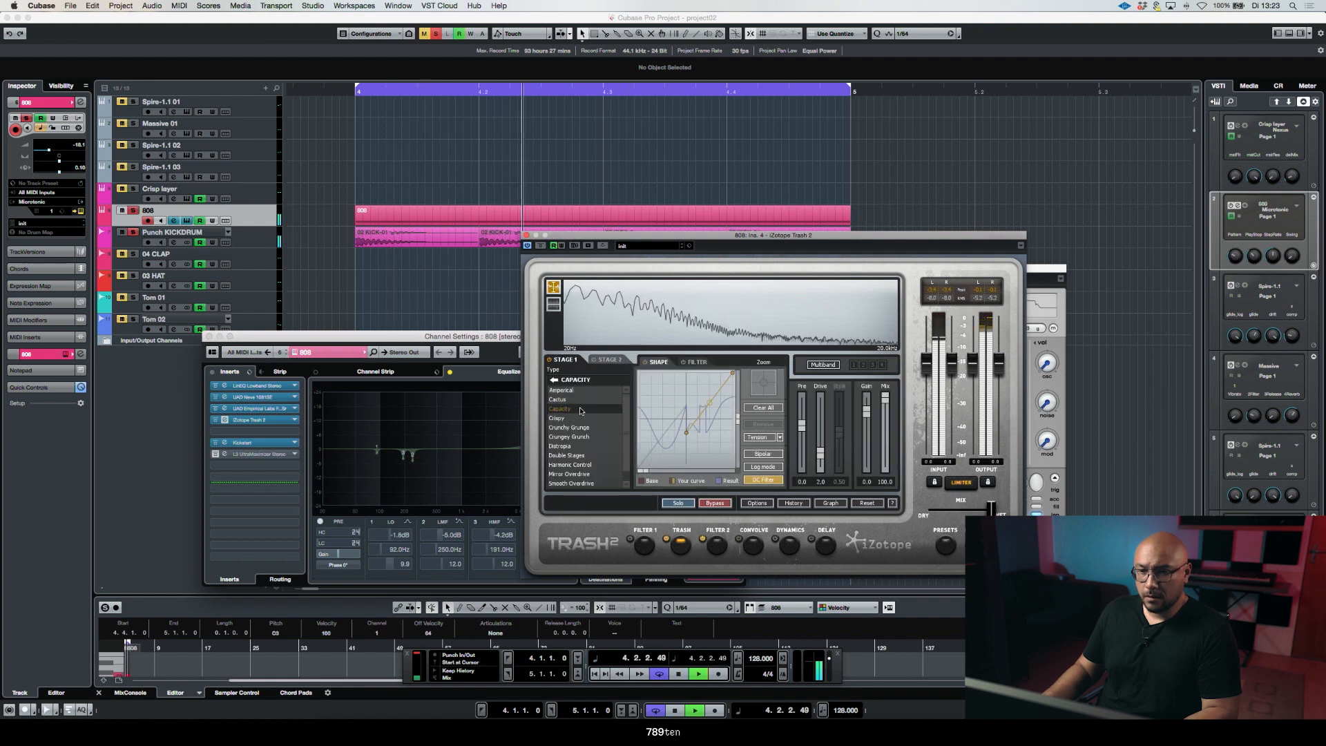
click(576, 401)
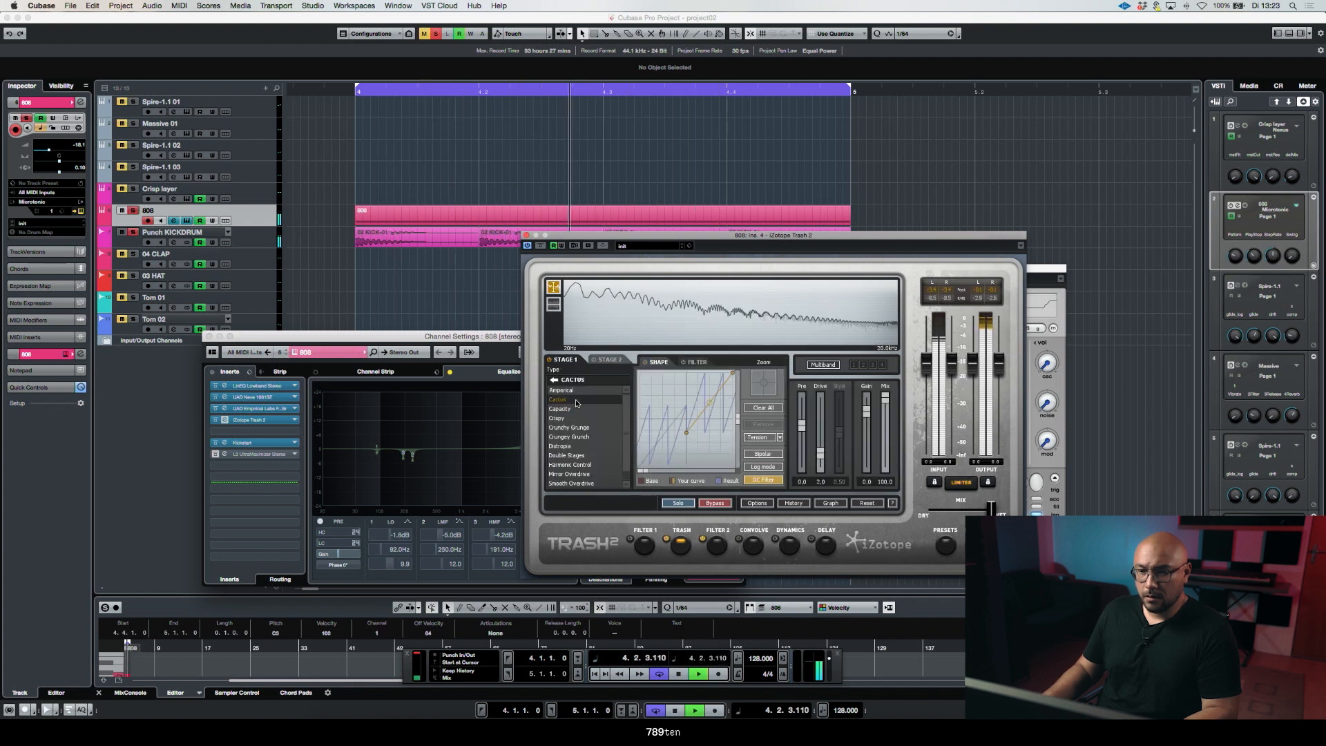
click(576, 408)
click(575, 418)
click(575, 392)
click(576, 399)
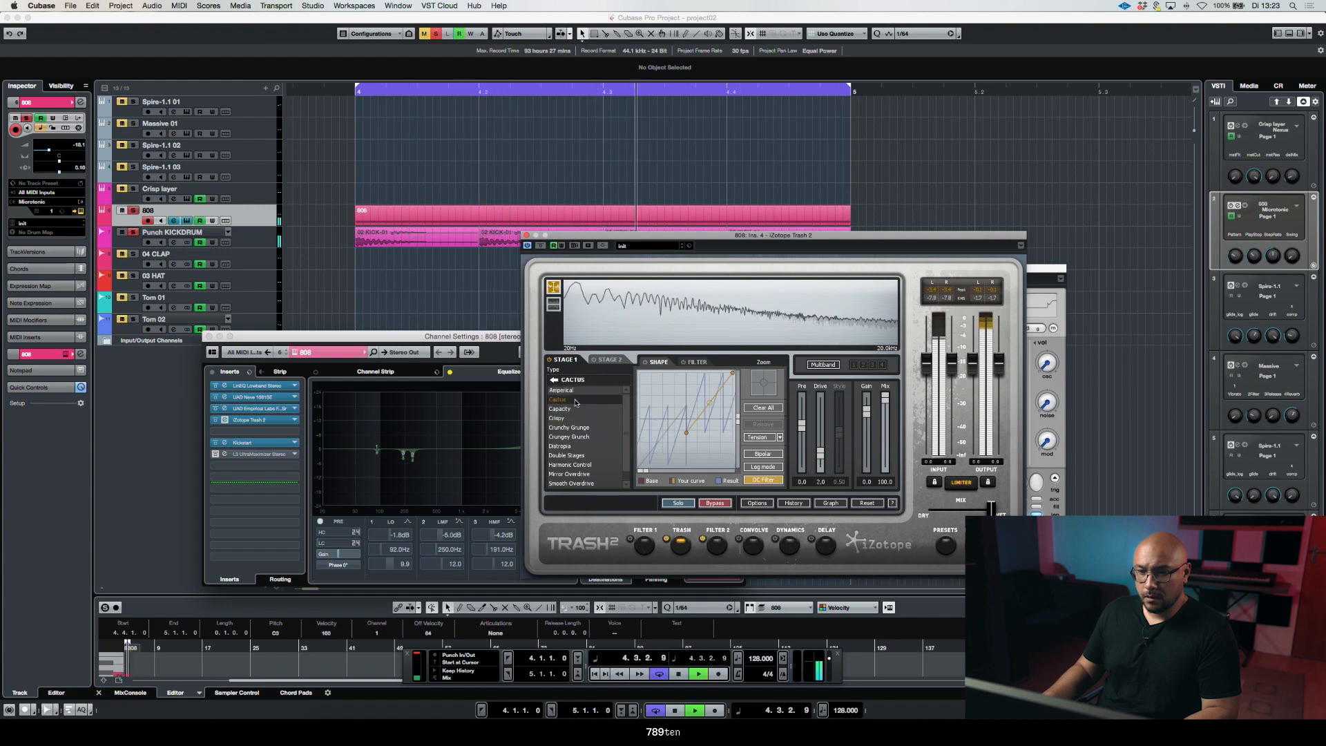
key(space)
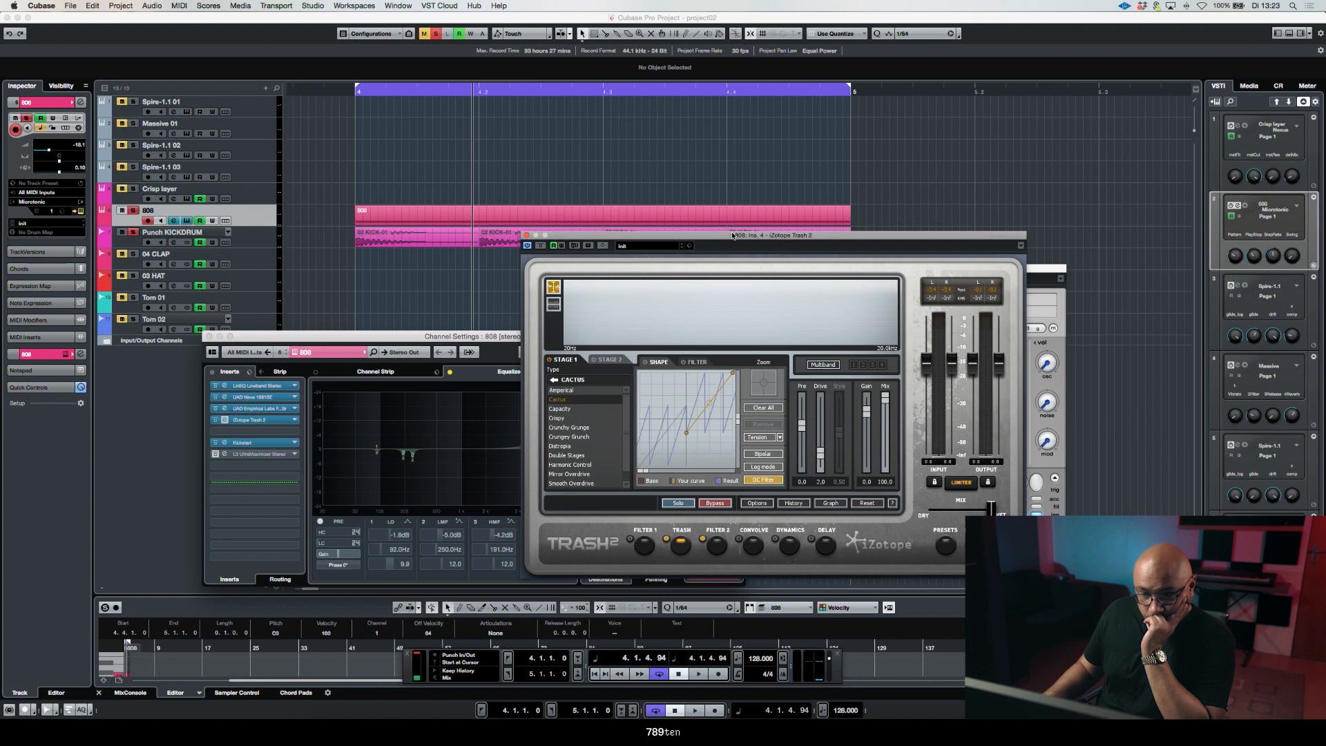
Arrange the Trash 2 and 808 channel settings windows side by side, and reactivate the 808 channel's equalizer
drag(733, 235, 771, 361)
drag(496, 339, 348, 269)
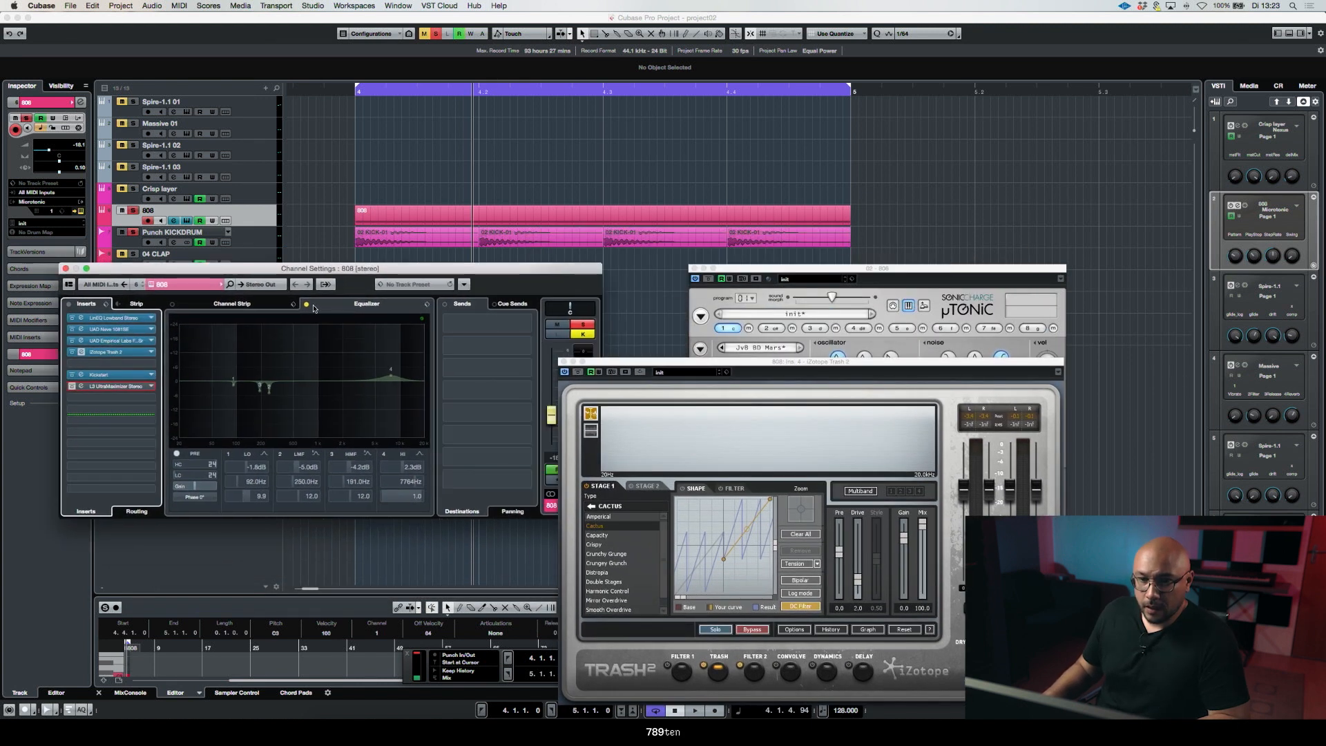
click(306, 305)
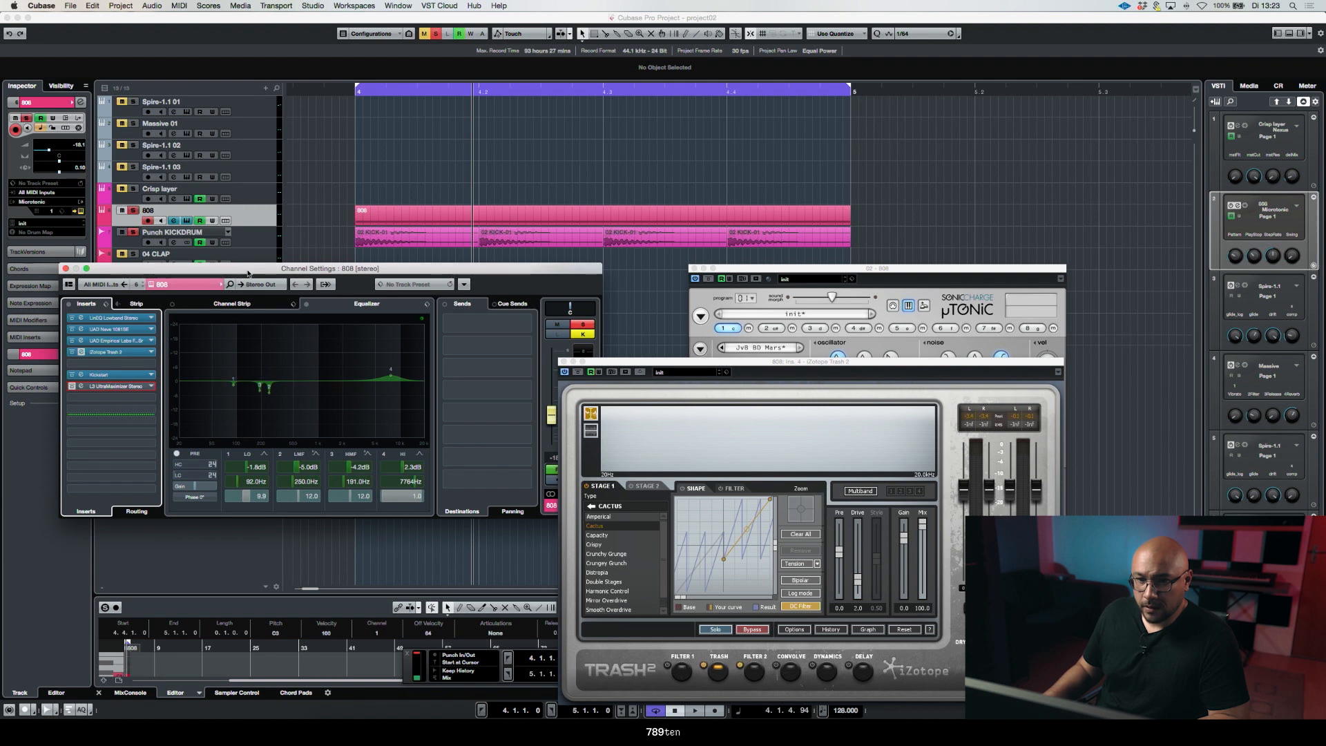
Play the loop with the 808's solo toggled, reopen its channel settings, and check the equalizer's effect before stopping playback
click(134, 211)
key(space)
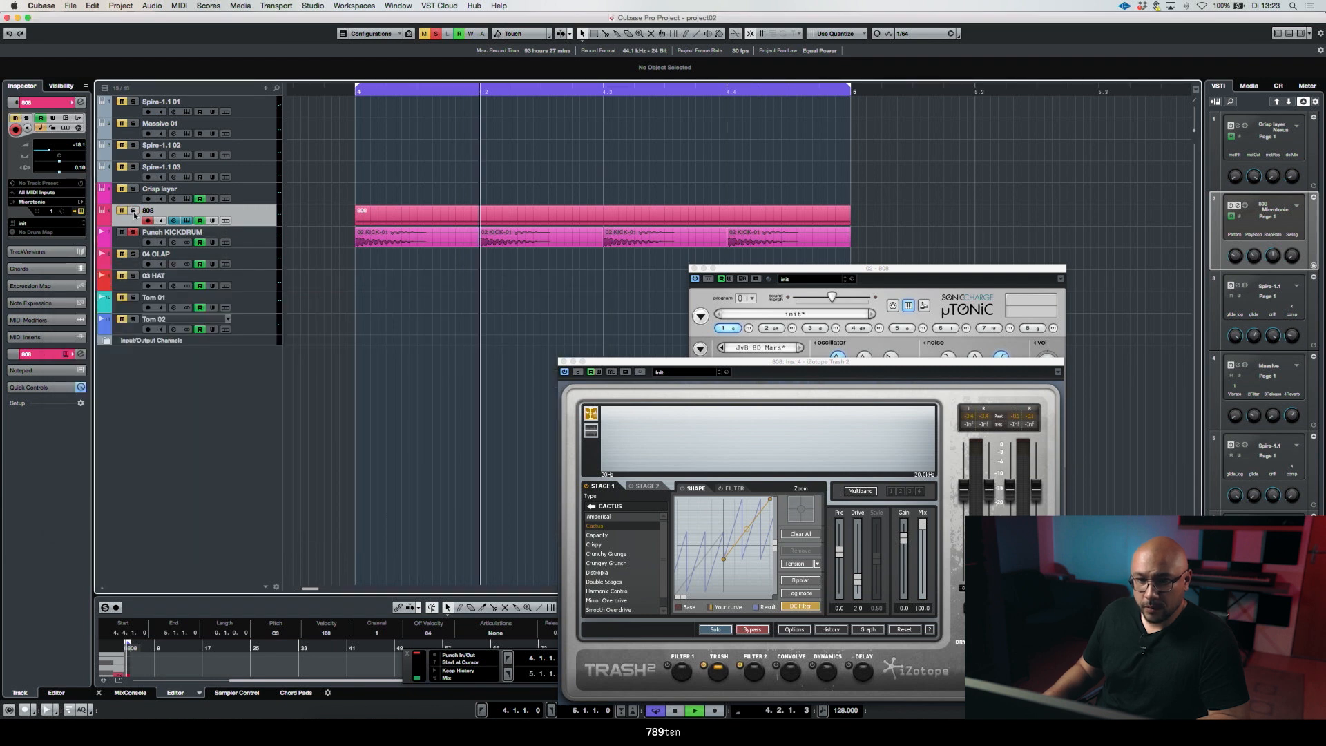
click(80, 102)
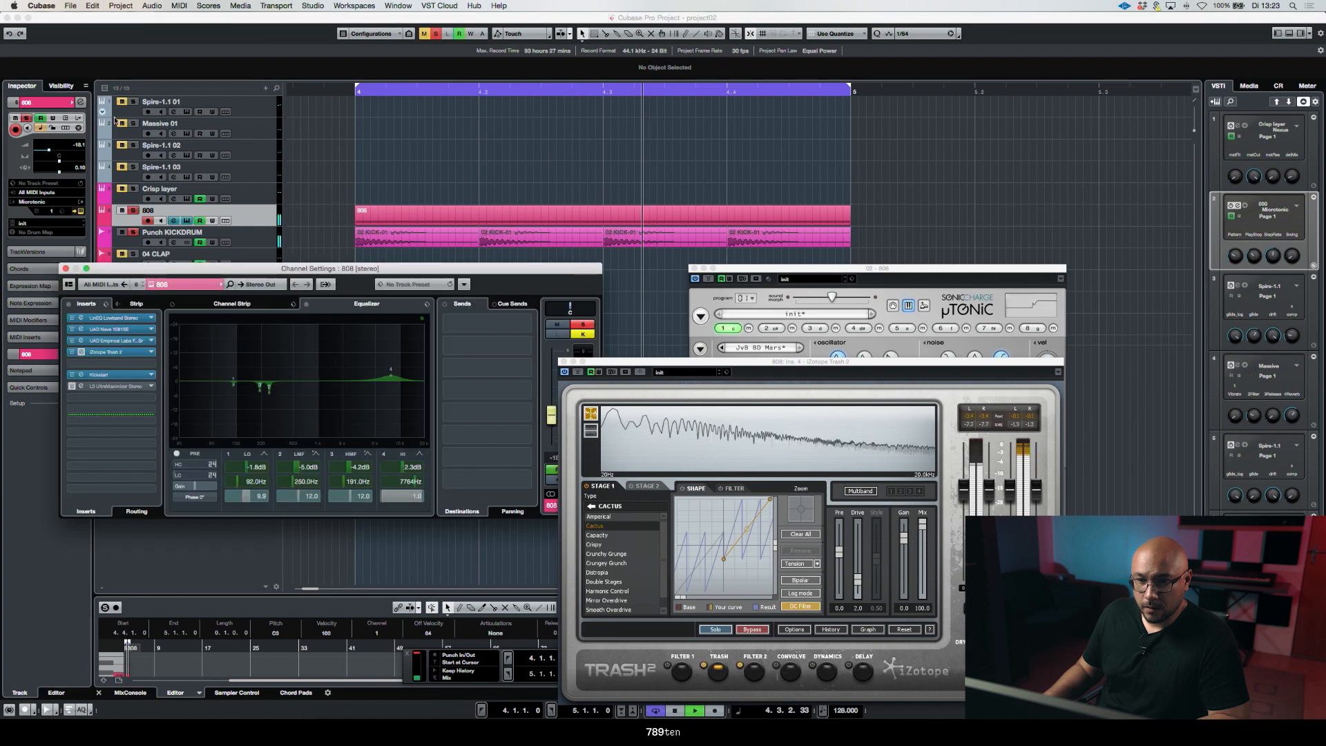
click(306, 306)
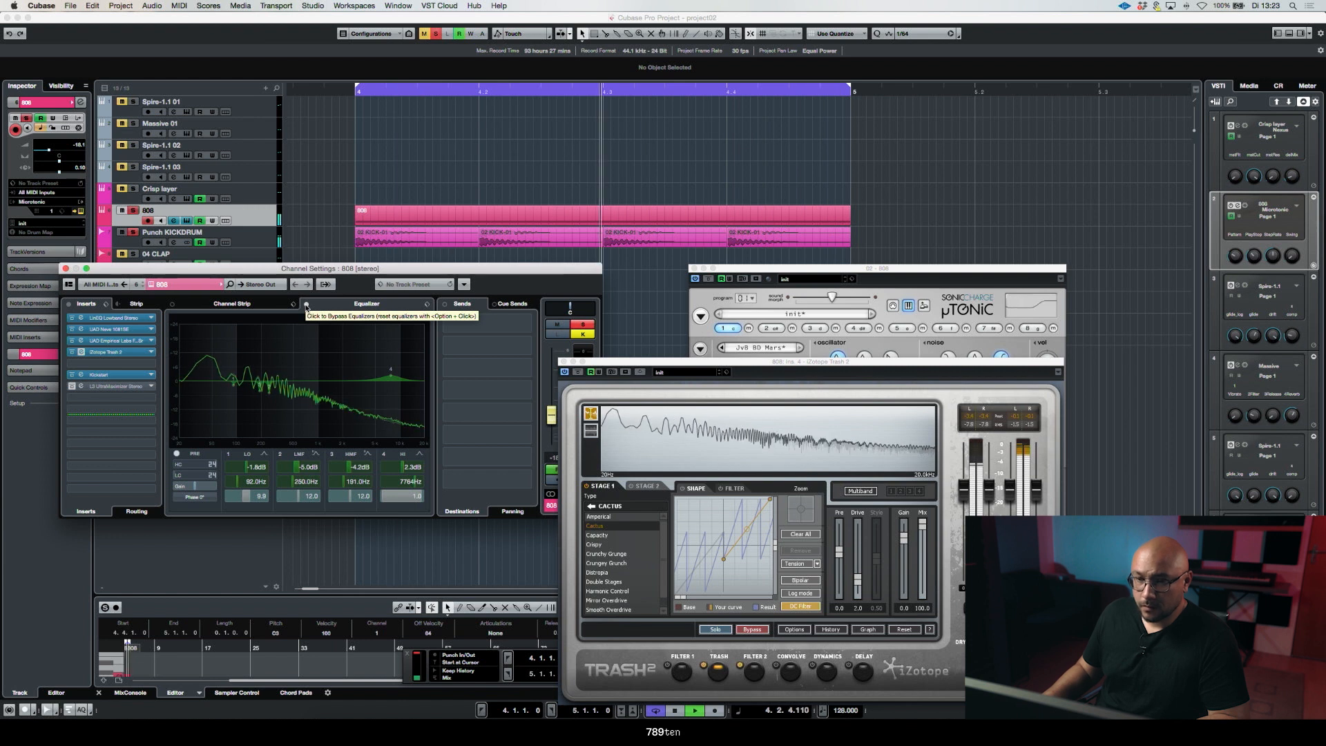
key(space)
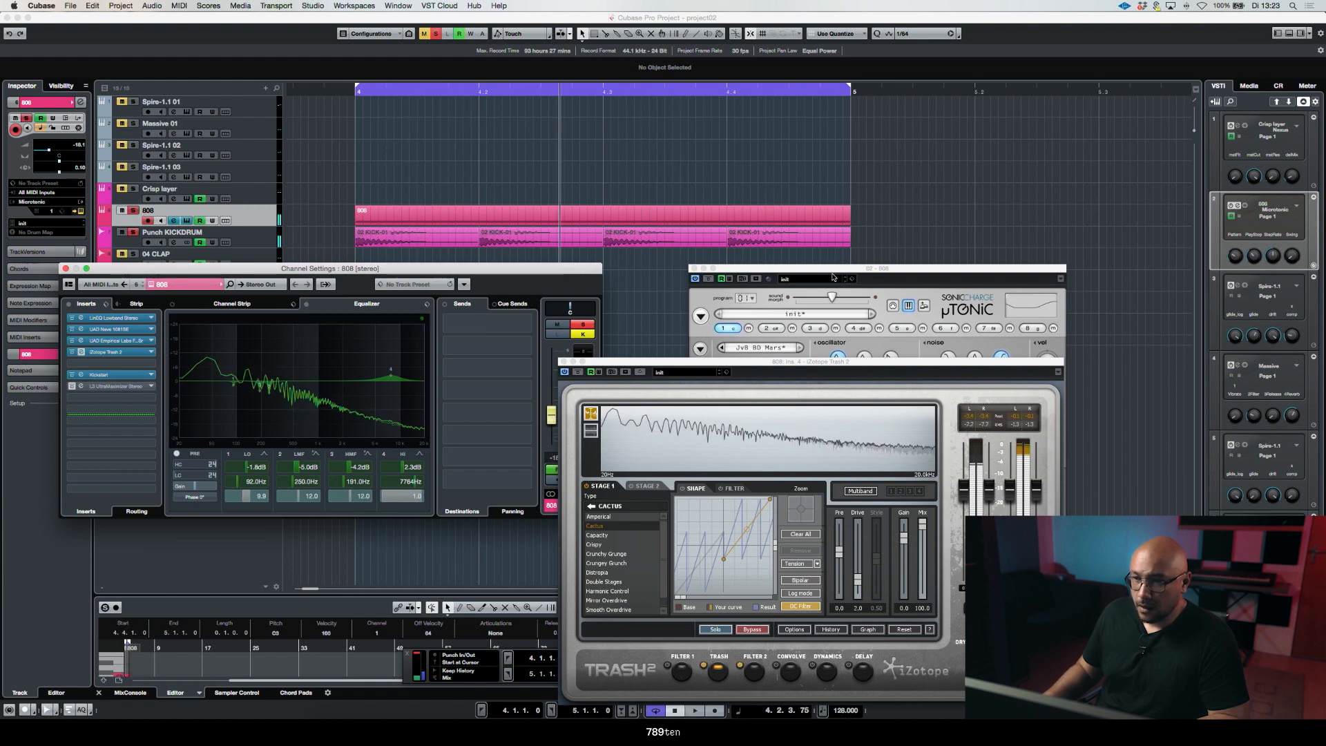
Bring the 808's µTonic instrument window to the front, reposition it, and close the channel settings
click(833, 278)
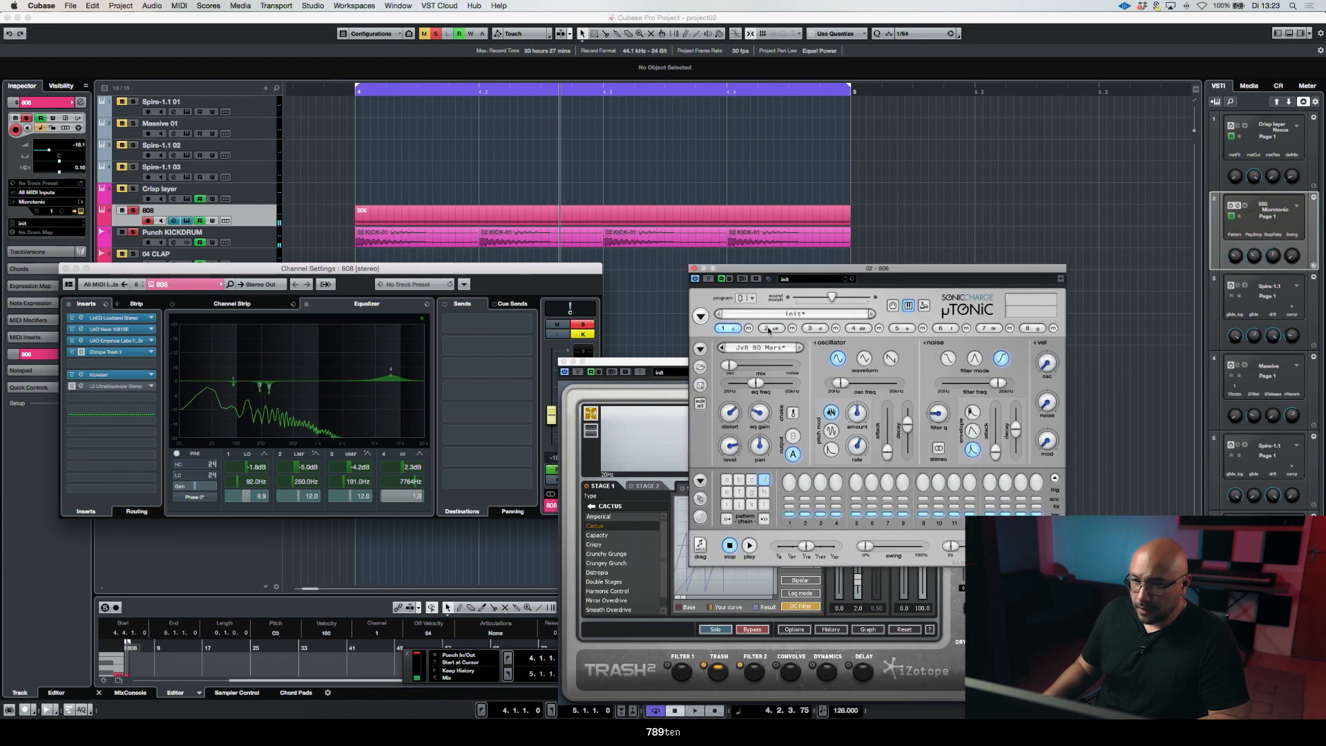
drag(696, 298, 660, 243)
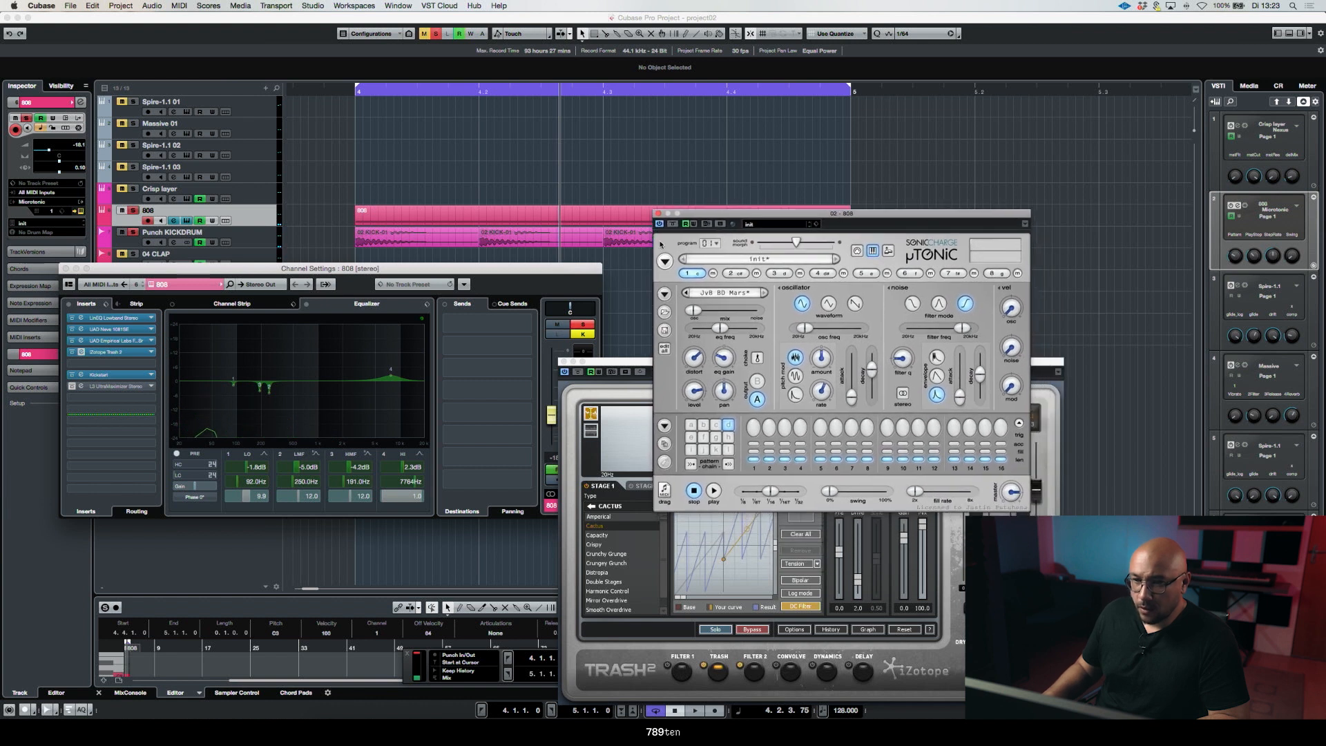
click(66, 268)
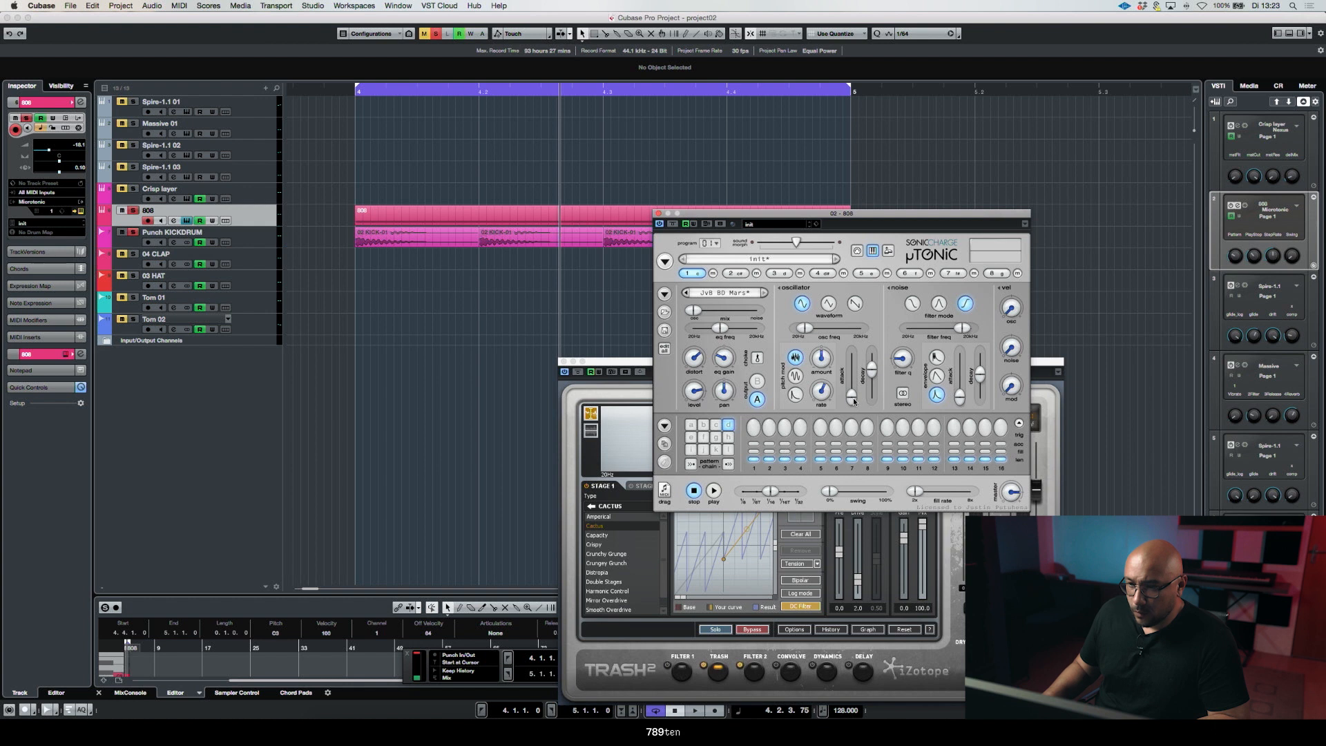
Raise µTonic's oscillator attack to about 301 ms and audition it in the loop
mouse_move(854, 401)
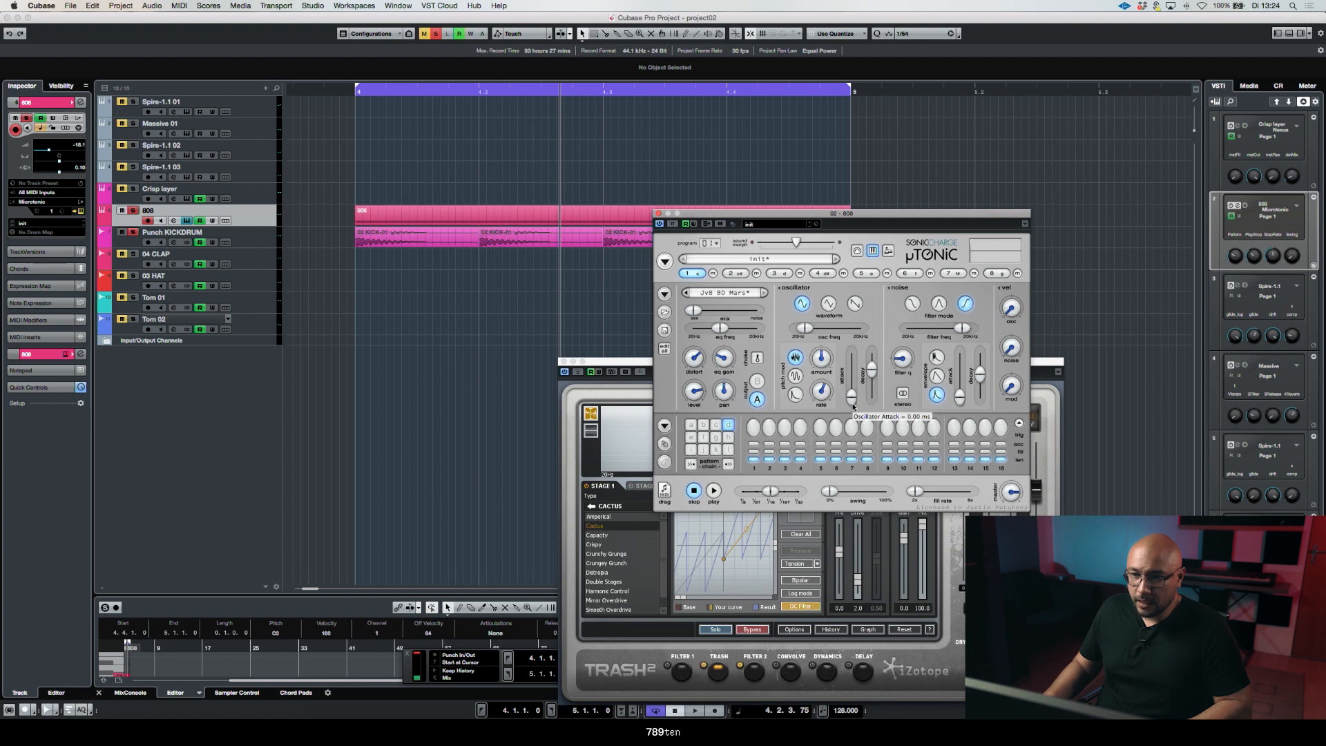
key(space)
drag(850, 401, 851, 381)
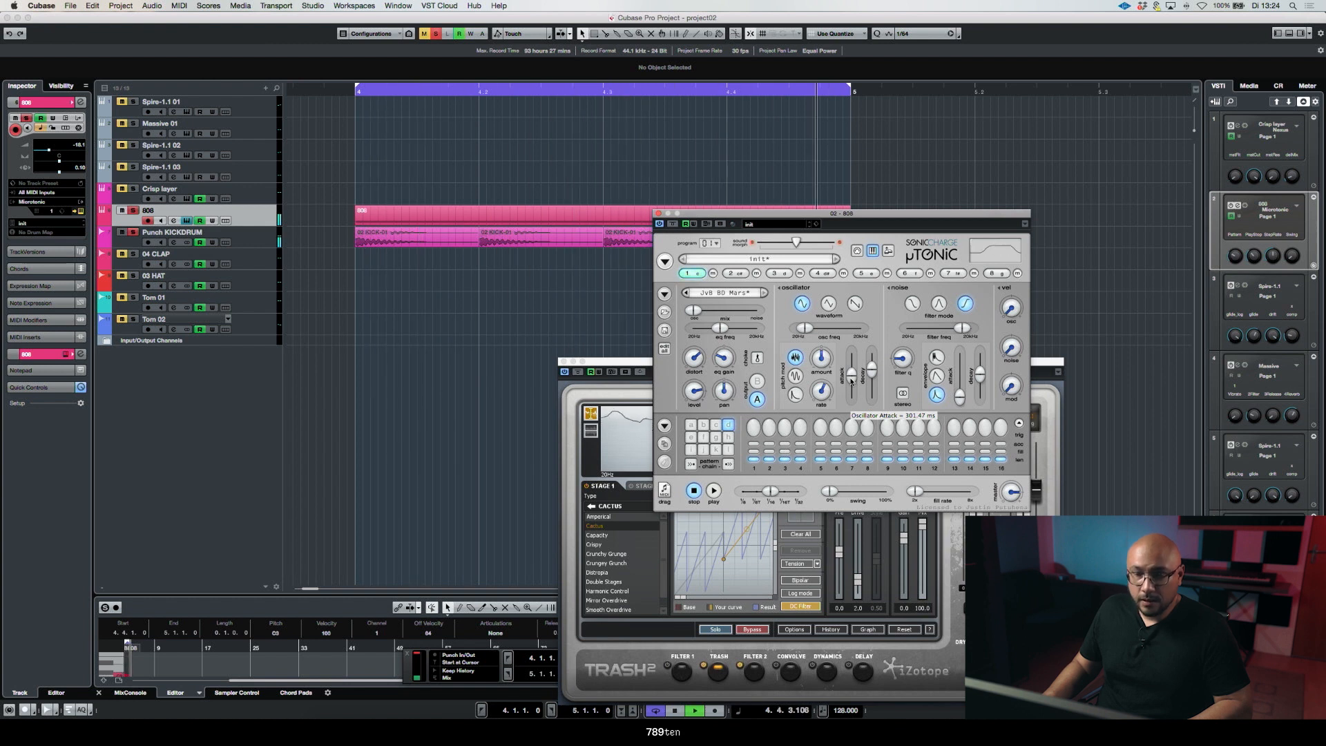
key(space)
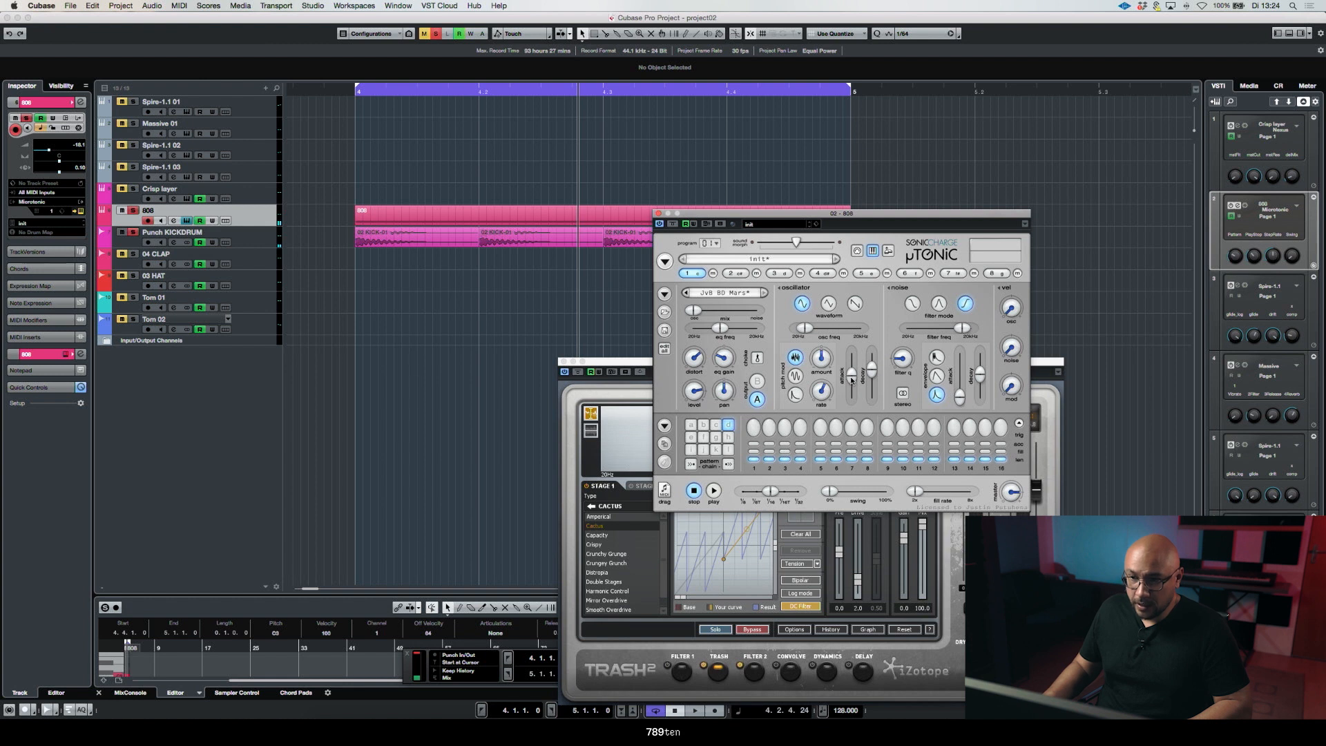
Adjust µTonic's oscillator attack to about 251 ms, and audition the 808 in the loop
mouse_move(851, 380)
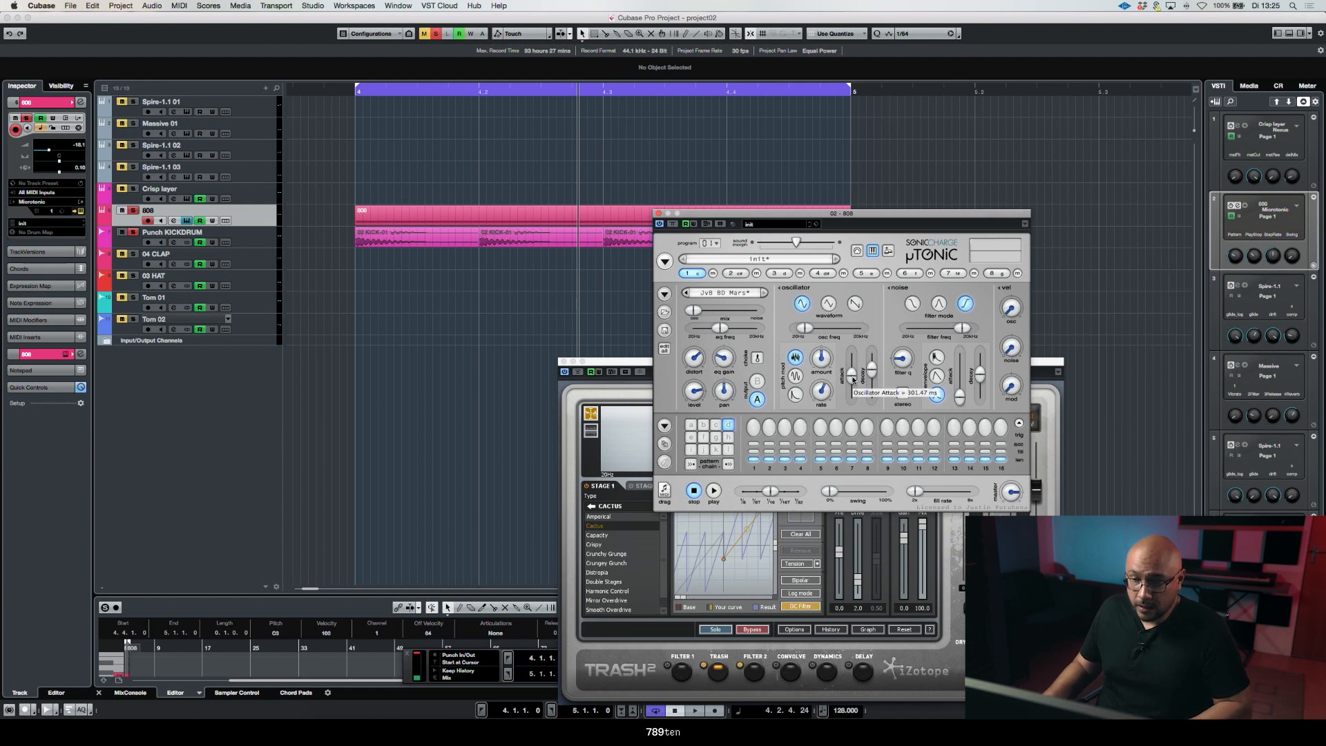
drag(852, 380, 851, 380)
key(space)
key(space)
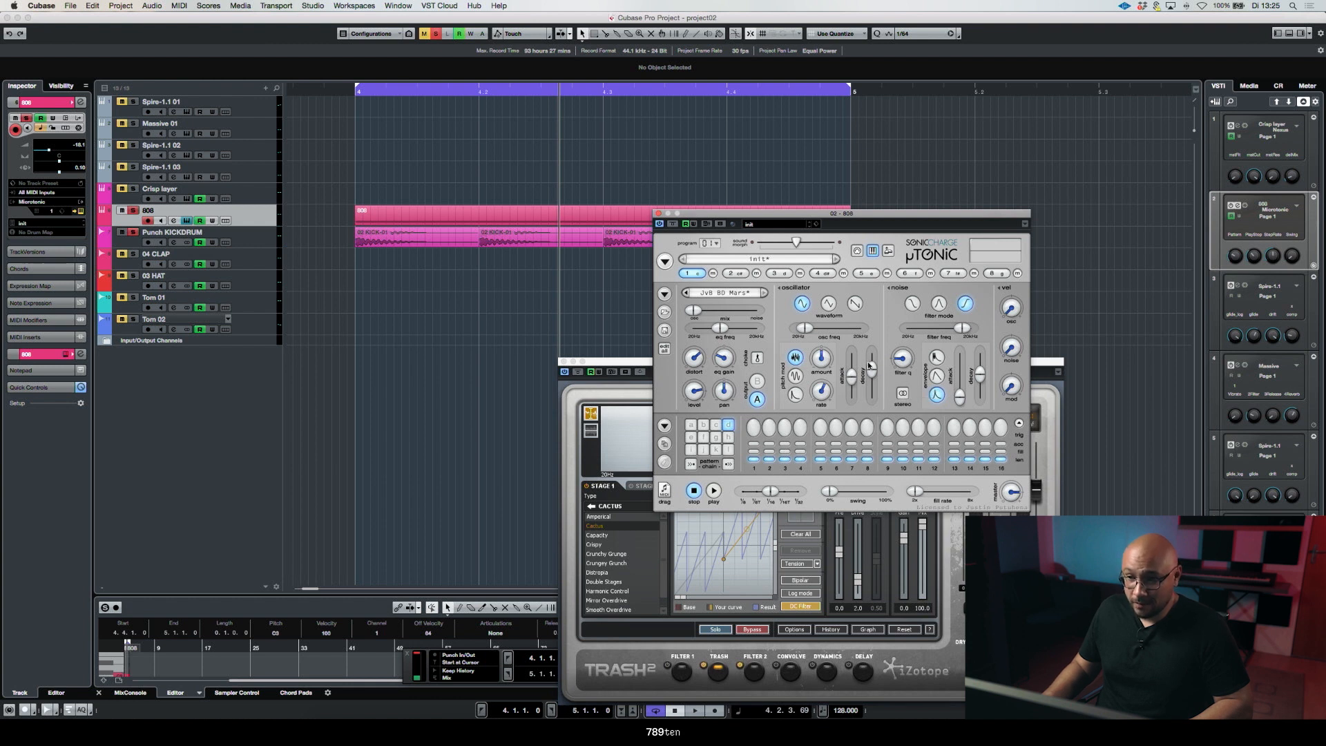
mouse_move(850, 375)
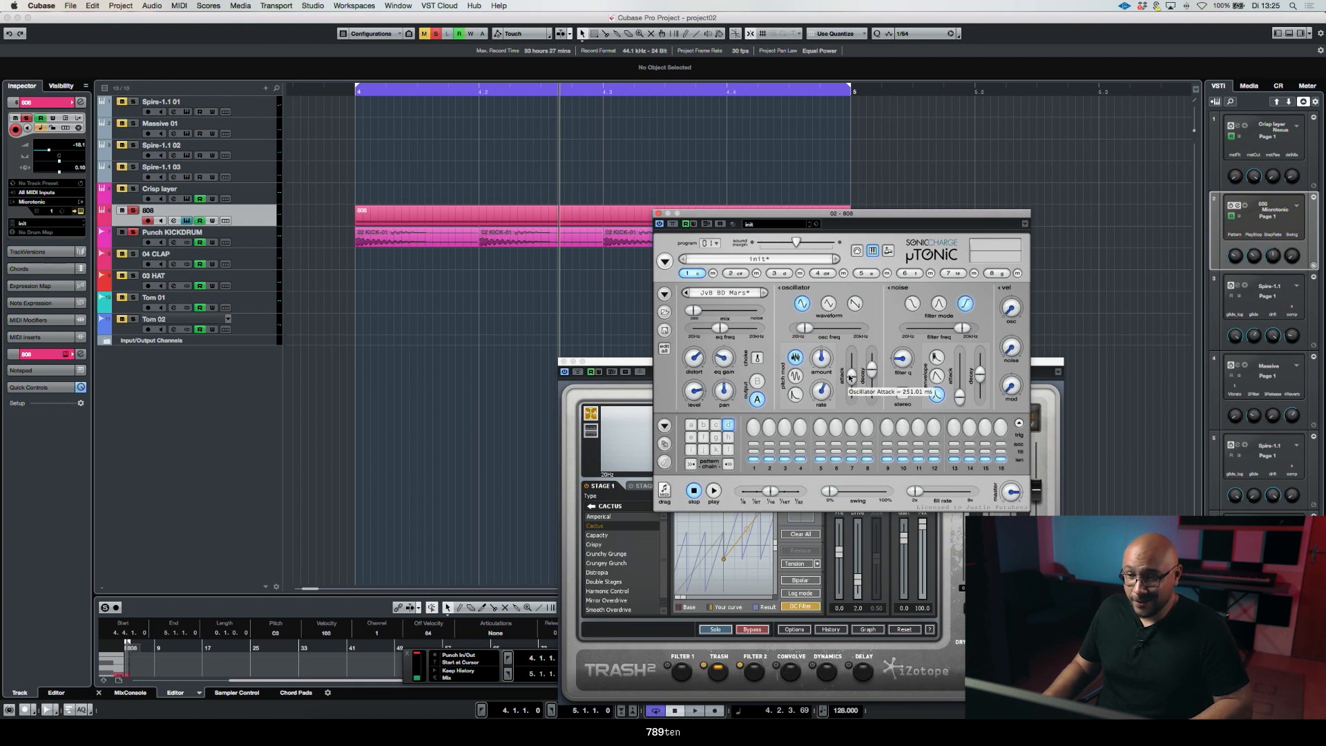
Lower µTonic's oscillator attack to 0.00 ms, audition the 808 in the loop, and stop playback
drag(852, 376, 852, 408)
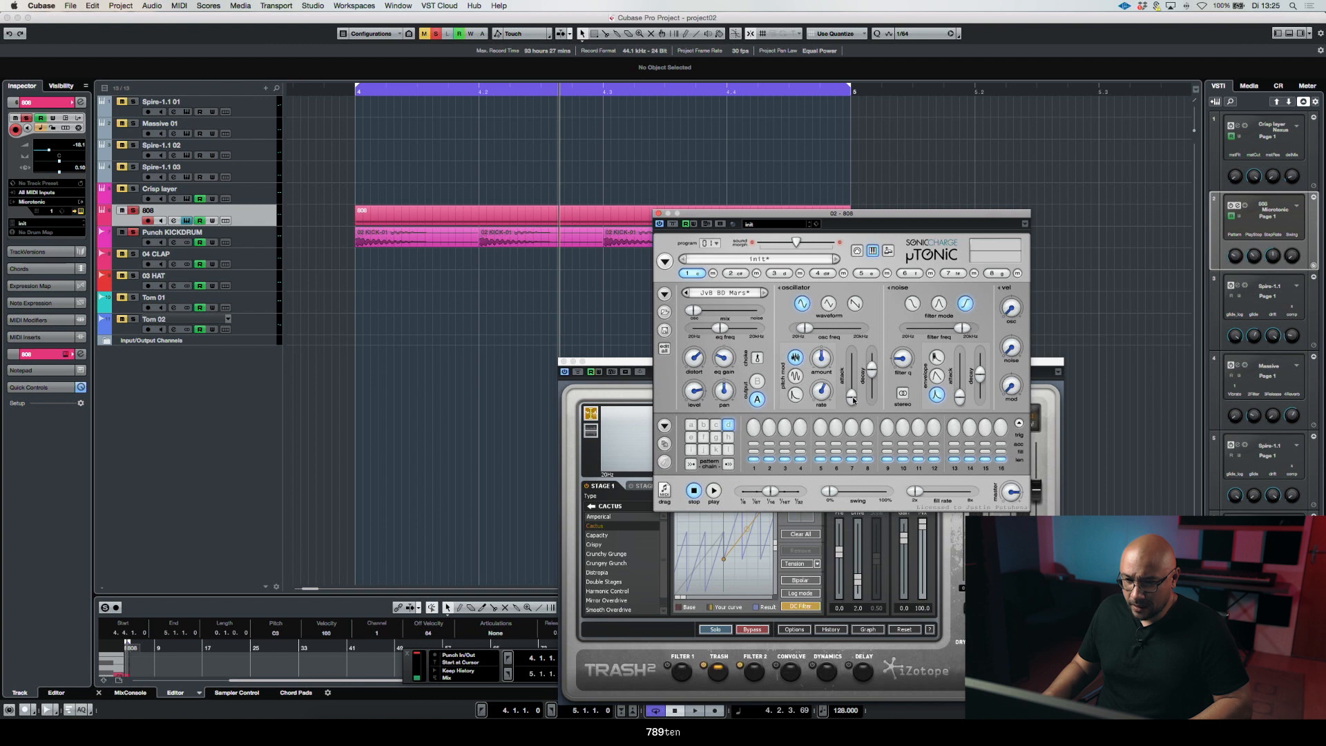
mouse_move(853, 399)
key(space)
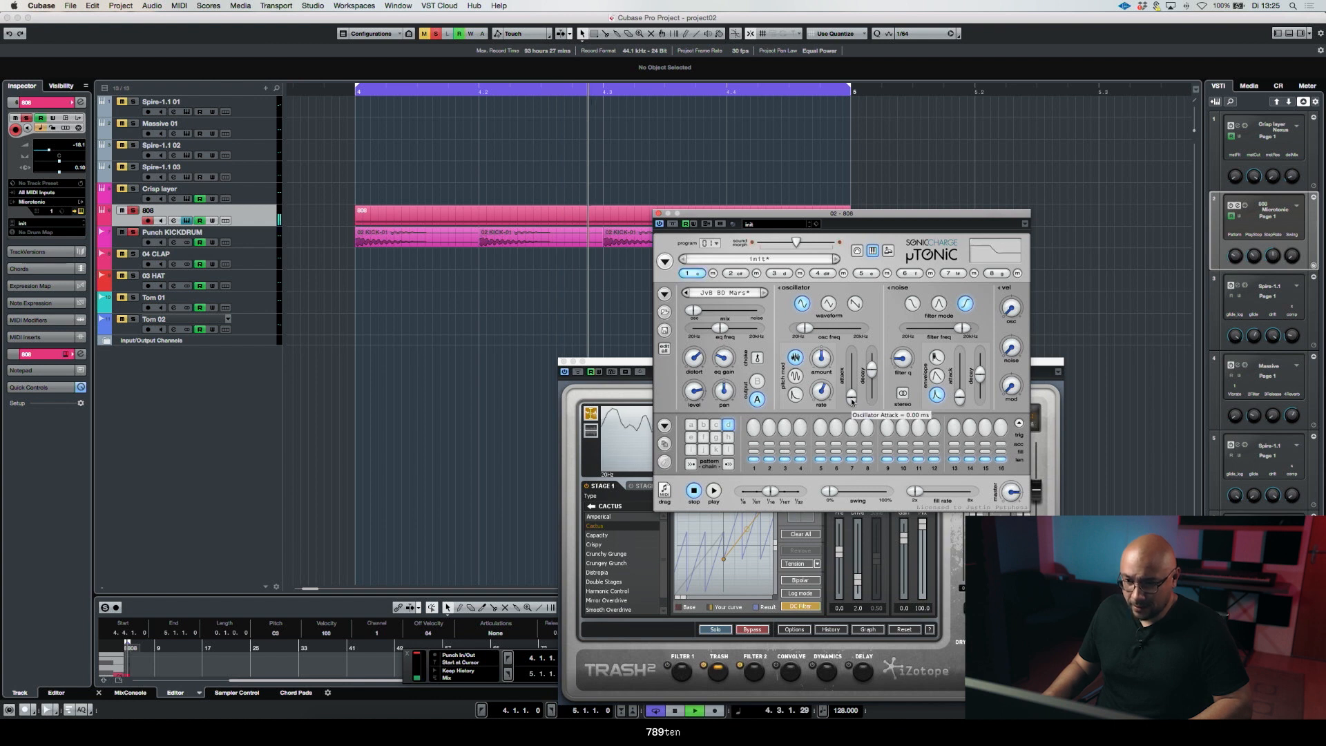
drag(853, 401, 854, 399)
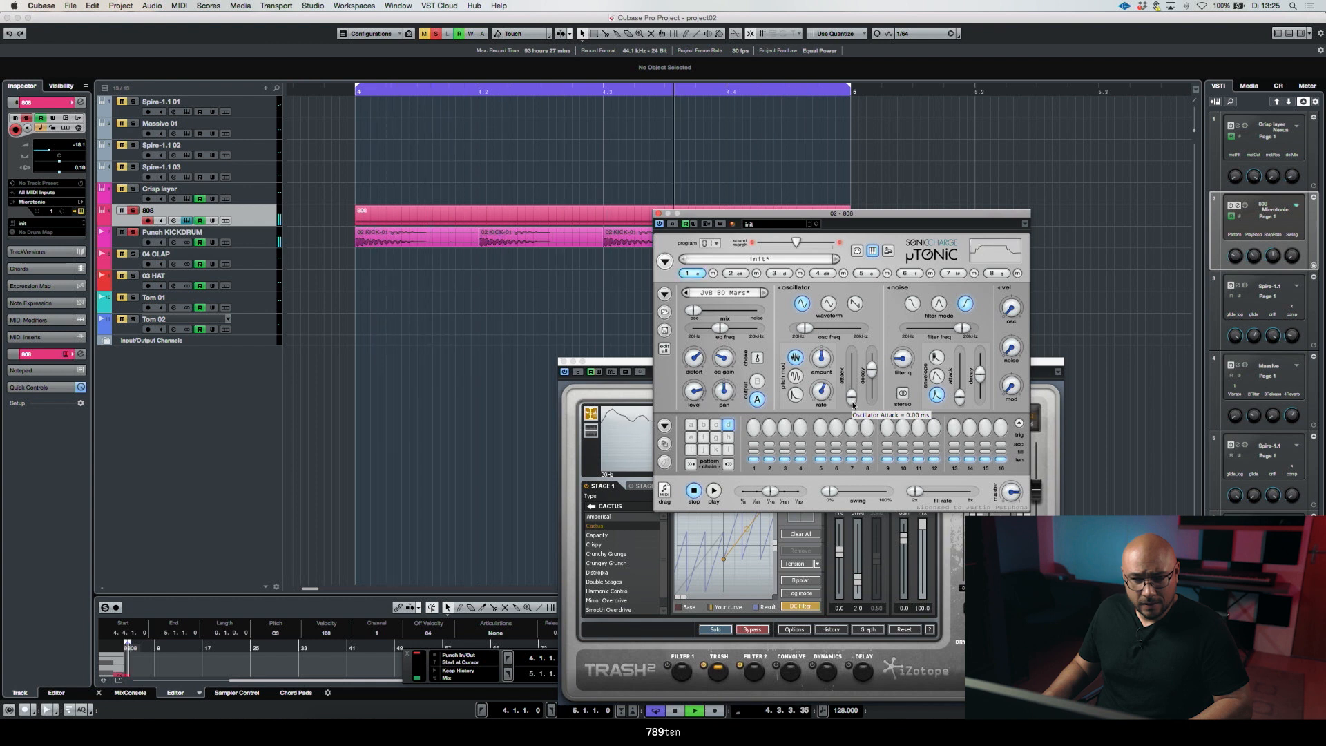
drag(854, 400, 854, 401)
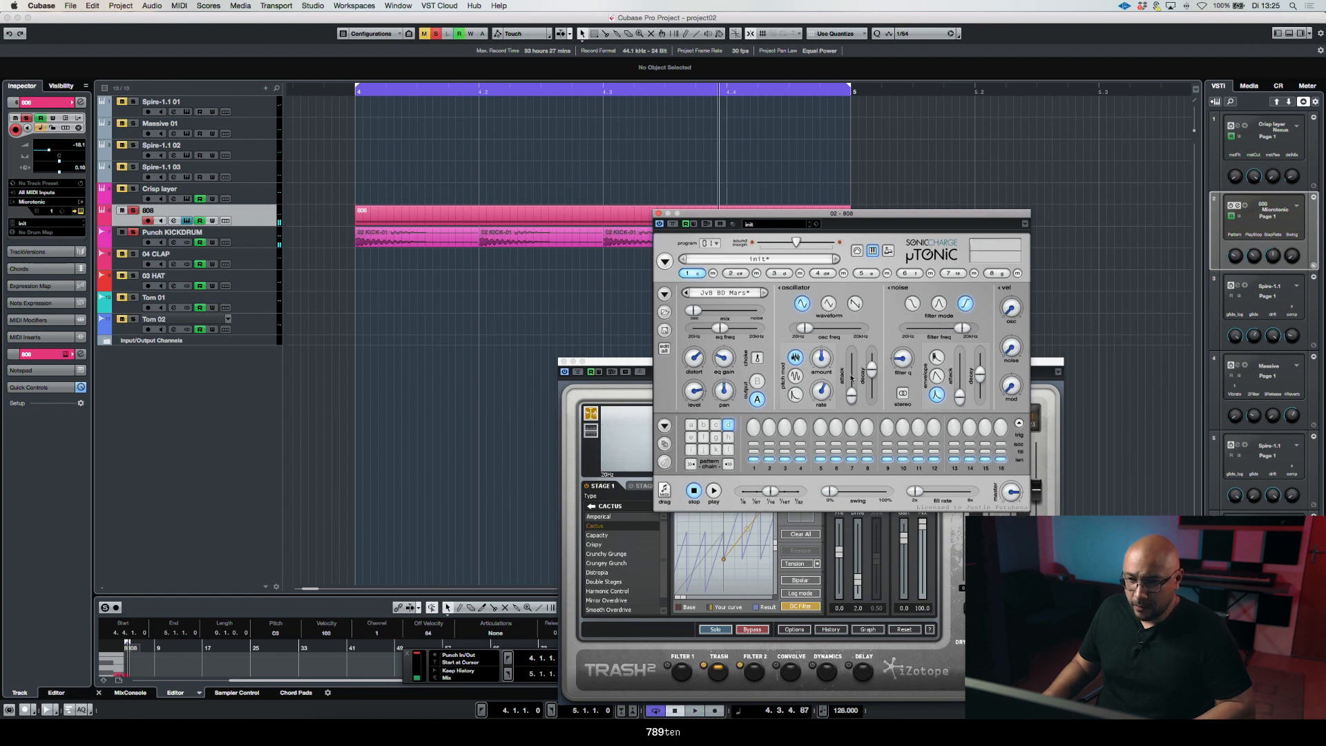
Move the µTonic window up off the iZotope Trash 2 window and bring Trash 2 to the front
drag(839, 215, 824, 150)
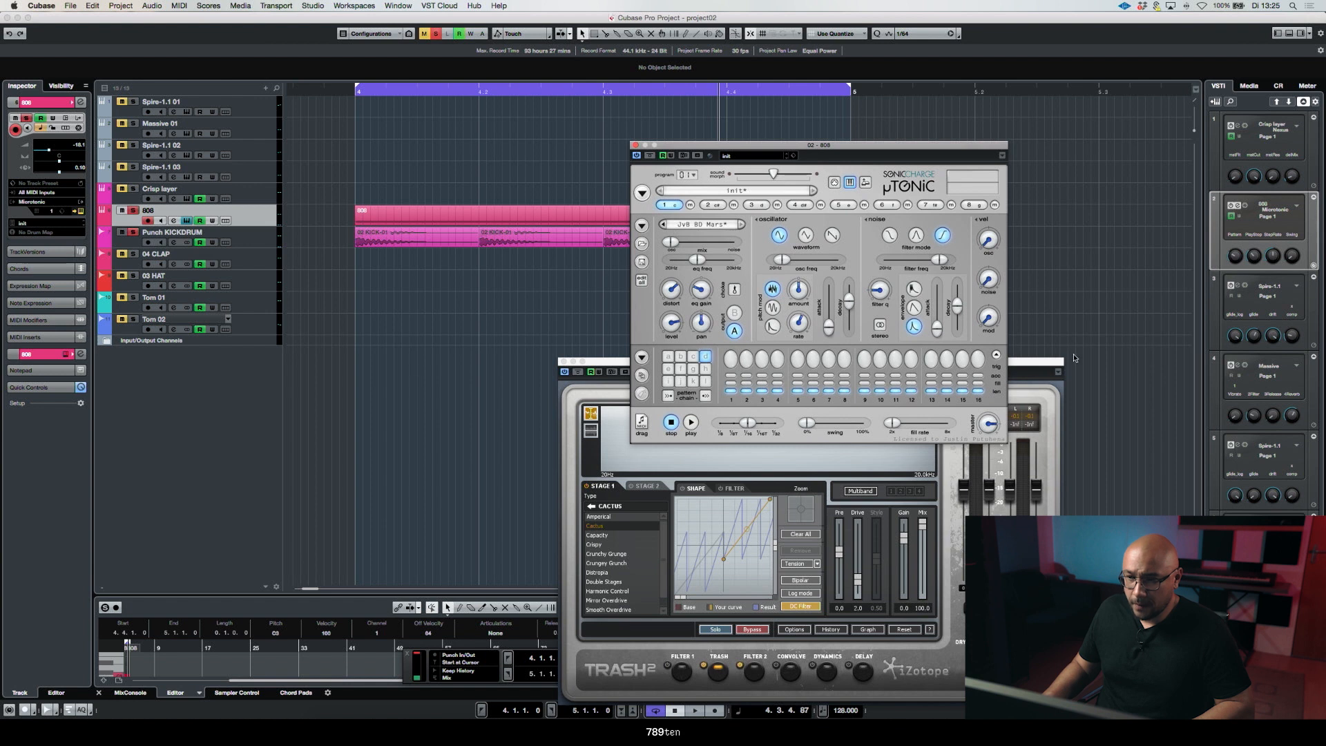
click(1054, 361)
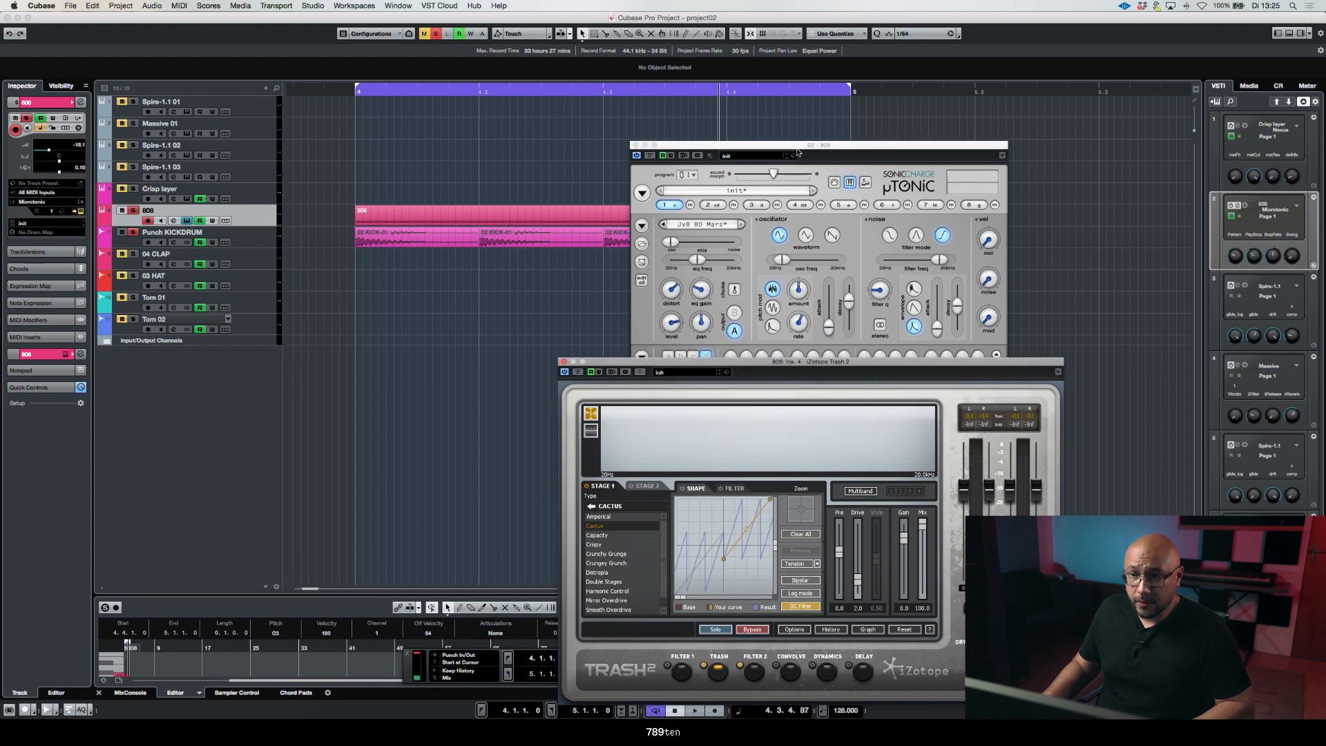